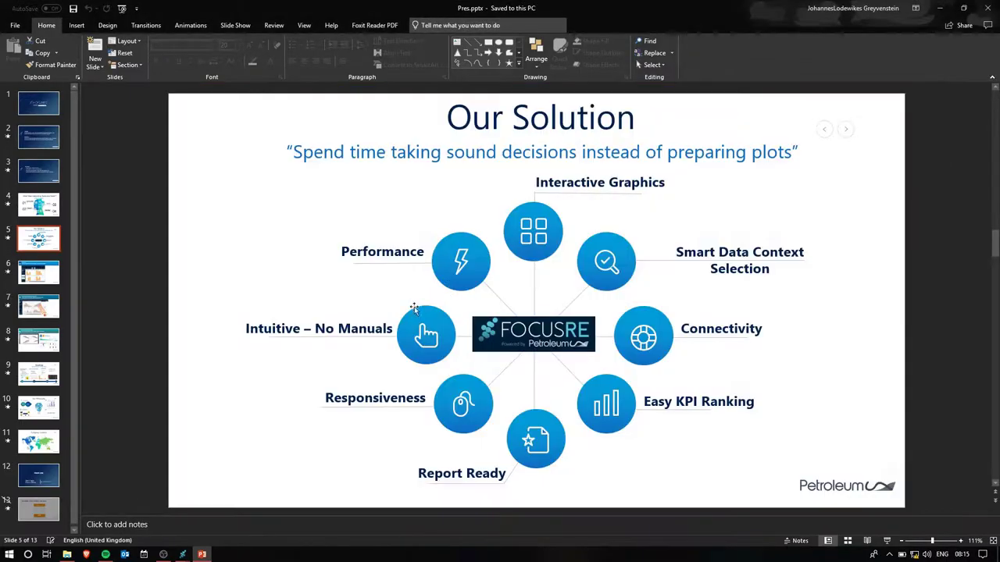
Bring FocusRE forward and browse the Production Rates, Production Ratios and extra quantity sets, ending on Generic Plotting
mouse_move(182, 555)
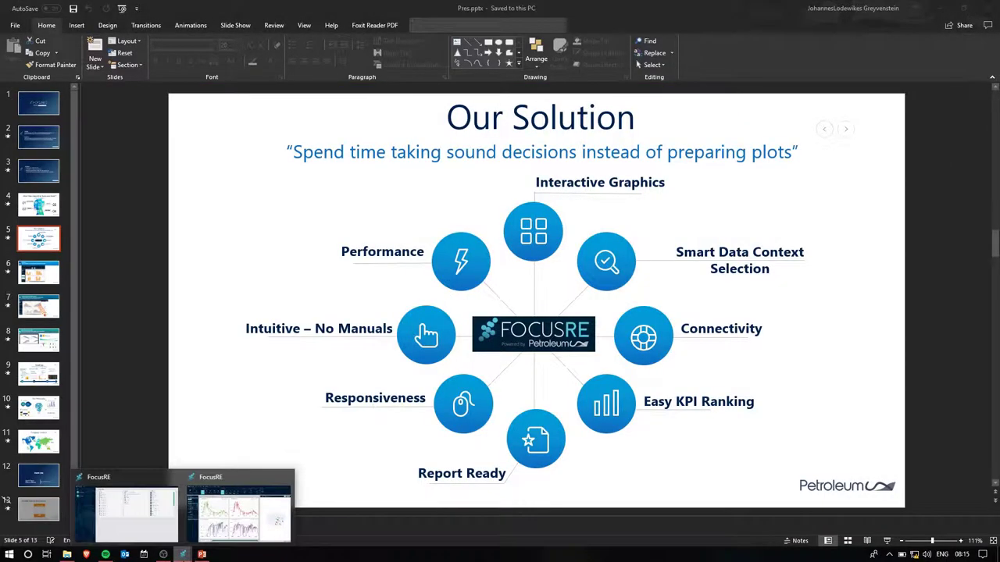
click(244, 515)
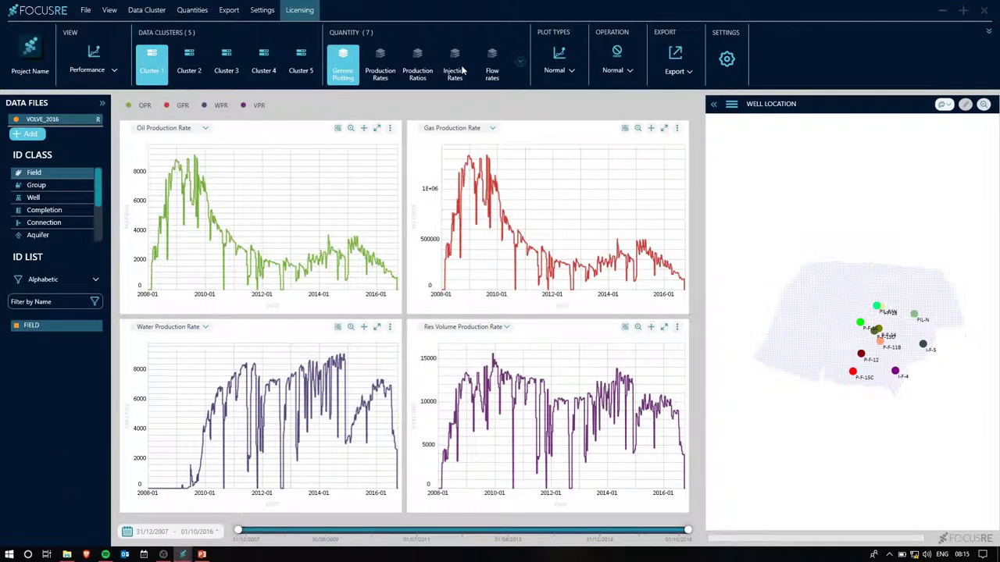
click(382, 76)
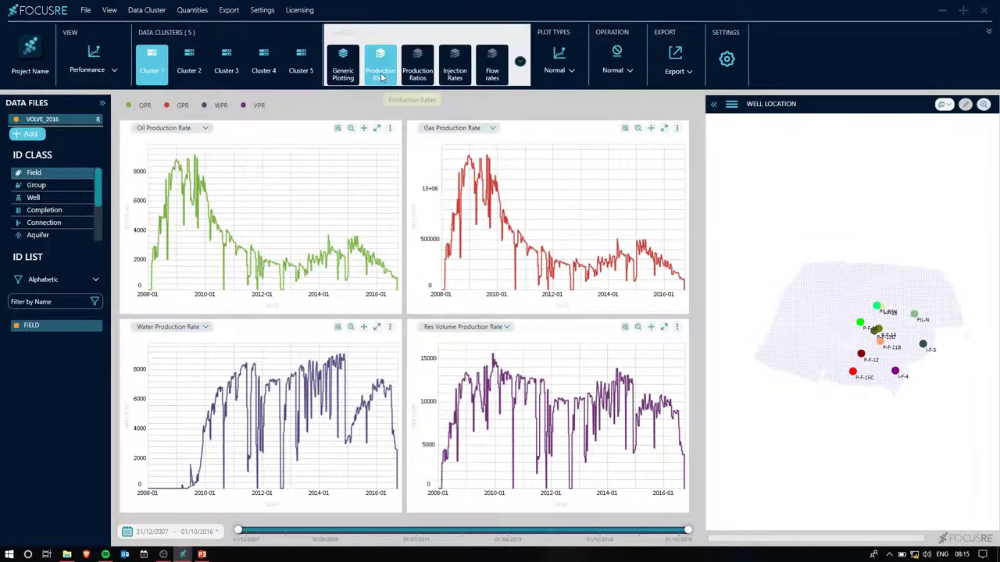
click(421, 74)
click(520, 61)
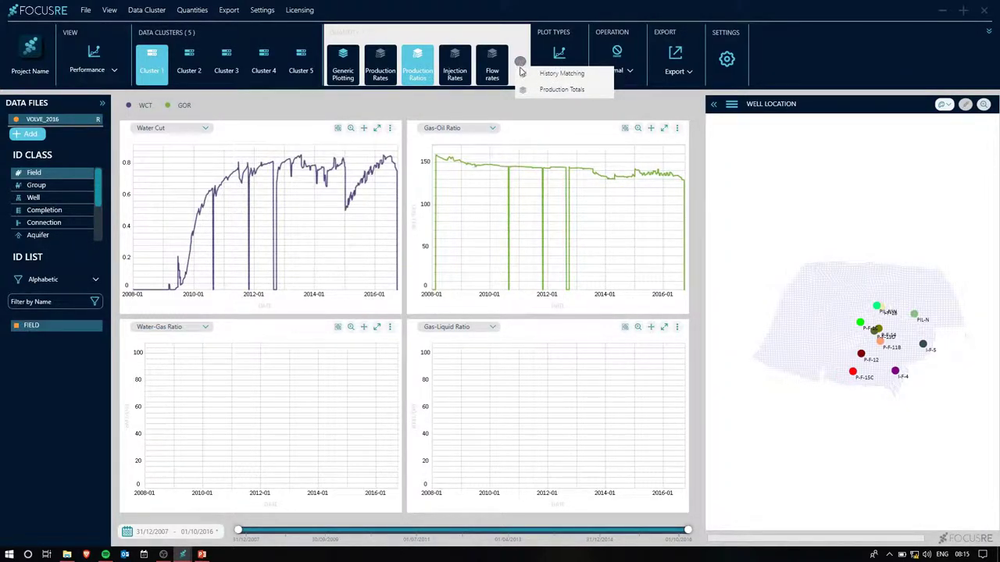
click(356, 81)
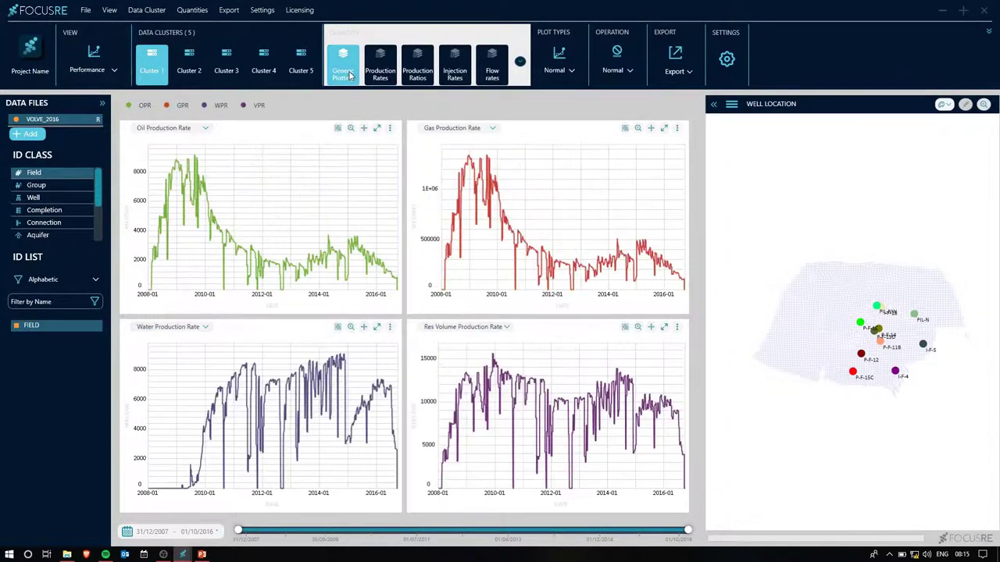
Plot Oil In Place (OIP) in the top-left chart
click(206, 130)
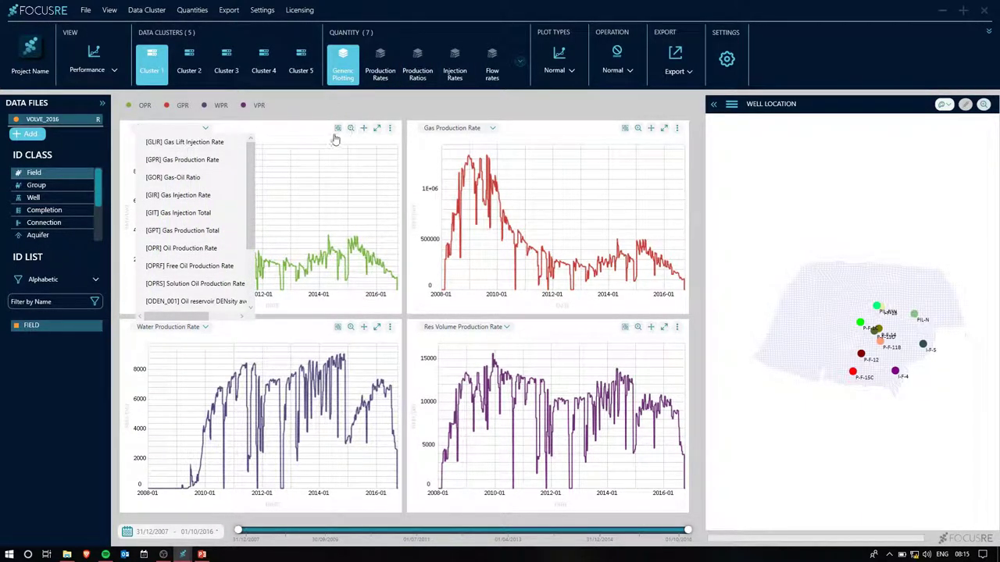
scroll(225, 187, down, 5)
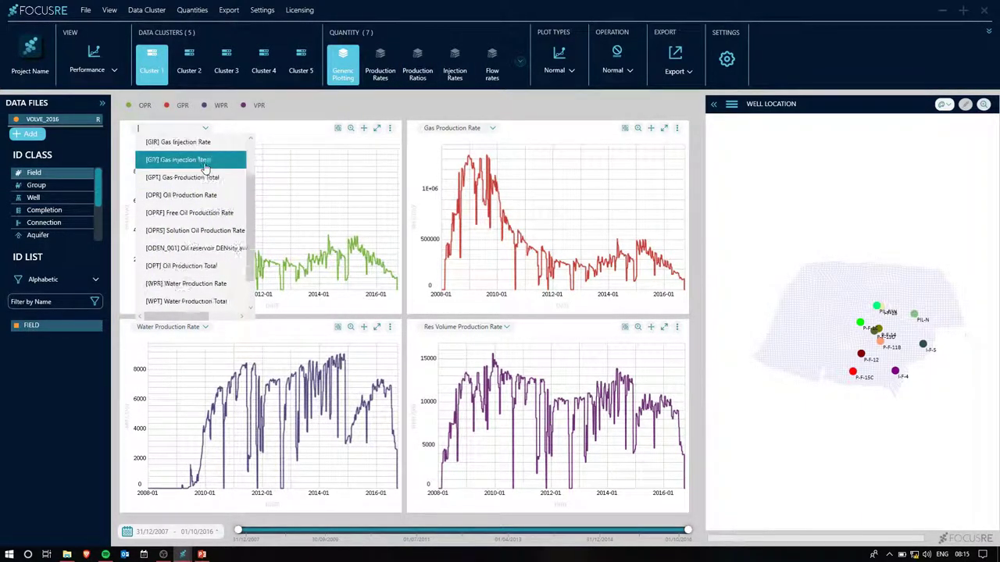
scroll(206, 167, up, 5)
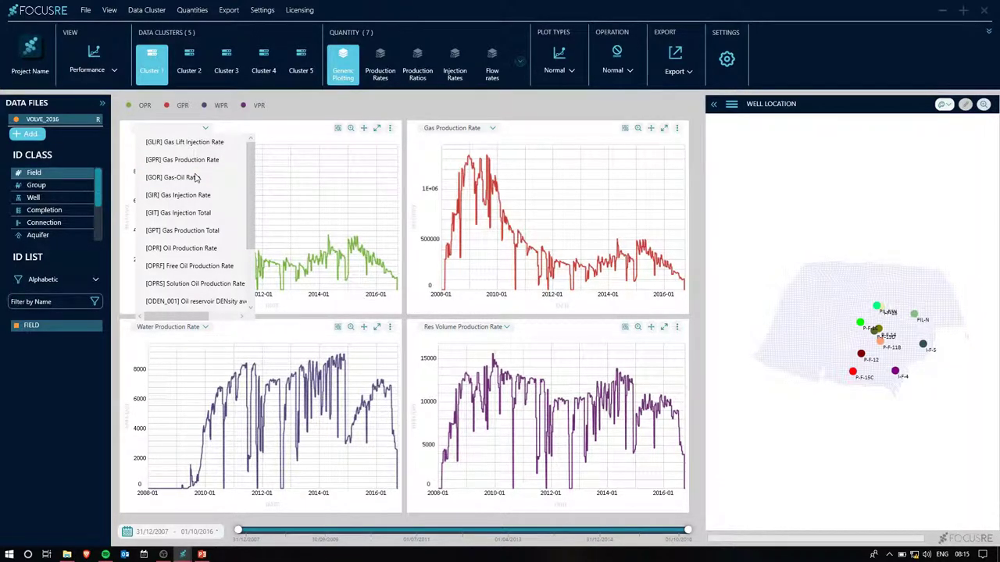
text(OIP)
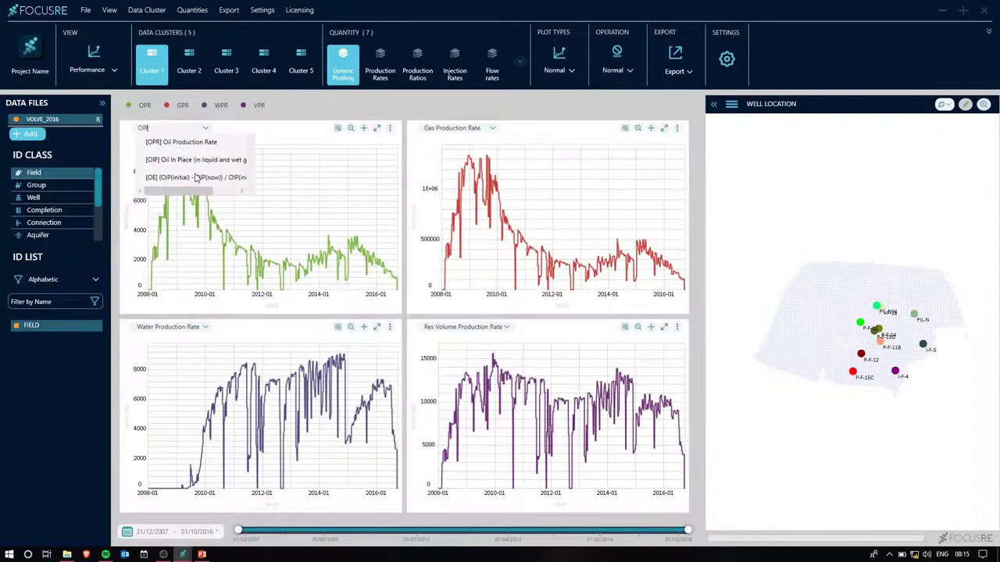
click(208, 164)
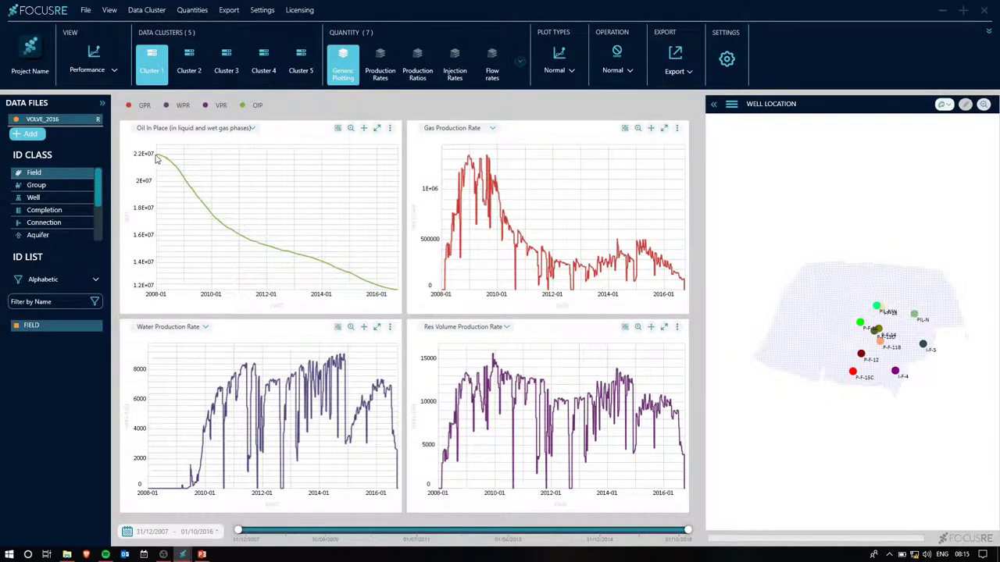
mouse_move(158, 156)
Plot the OE oil-recovery ratio in the top-right chart in place of gas
mouse_move(397, 293)
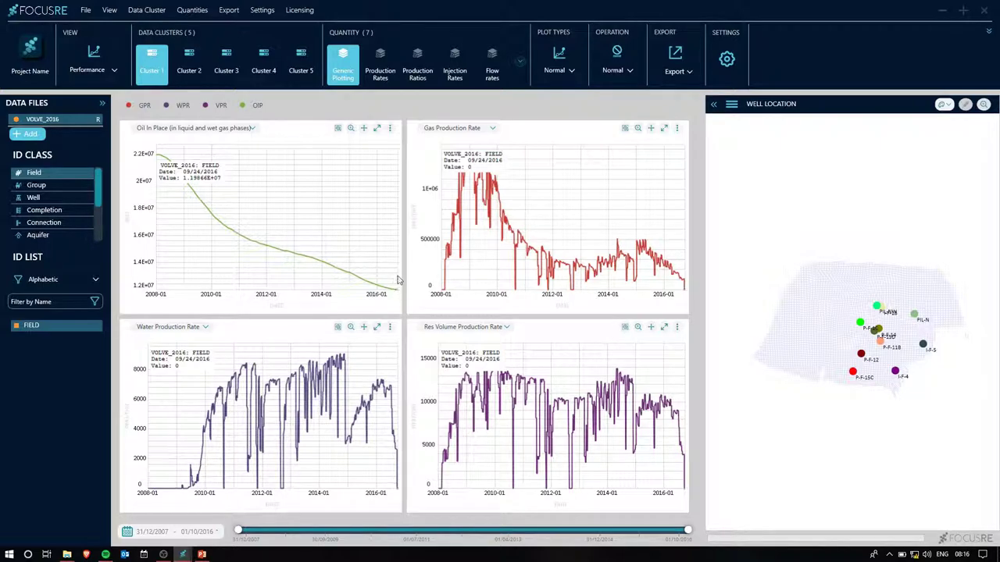
click(484, 132)
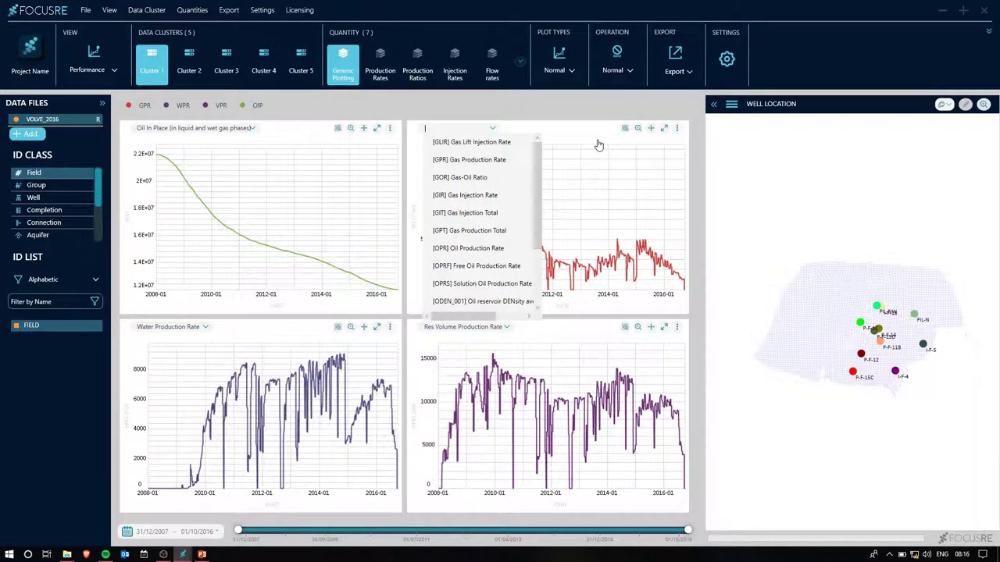
text(OE)
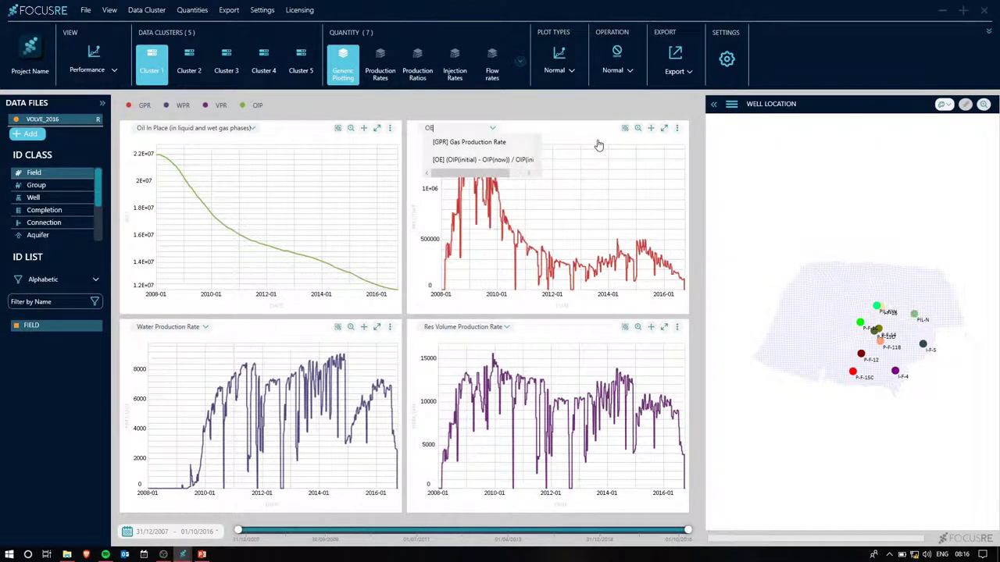
click(501, 161)
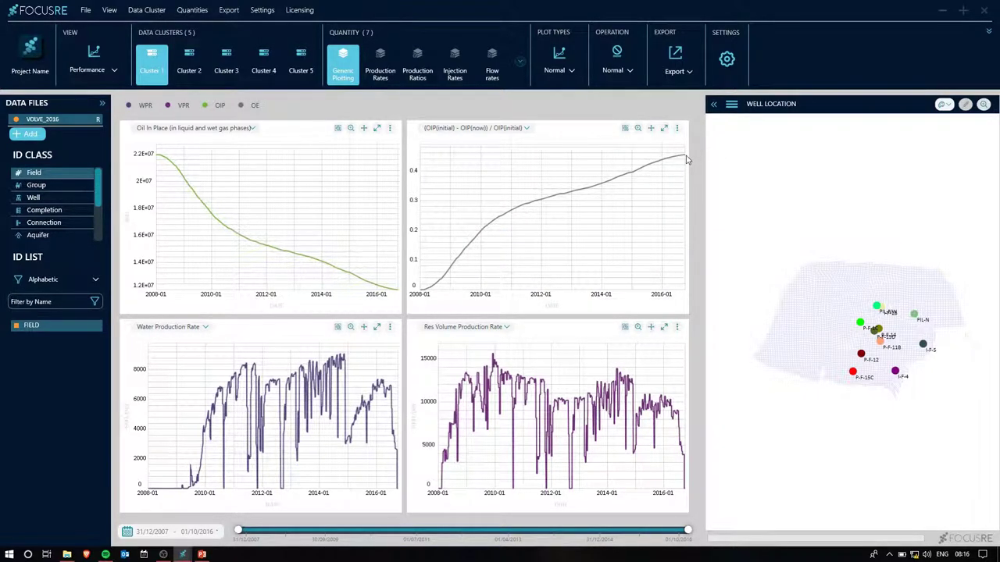
mouse_move(684, 158)
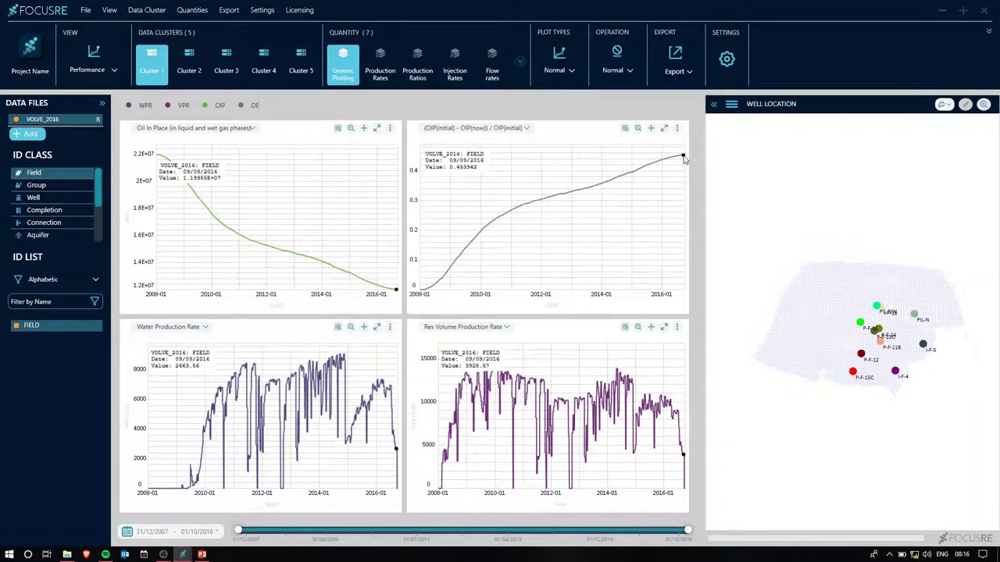
Plot Water Injection Rate in the bottom-left chart
click(180, 328)
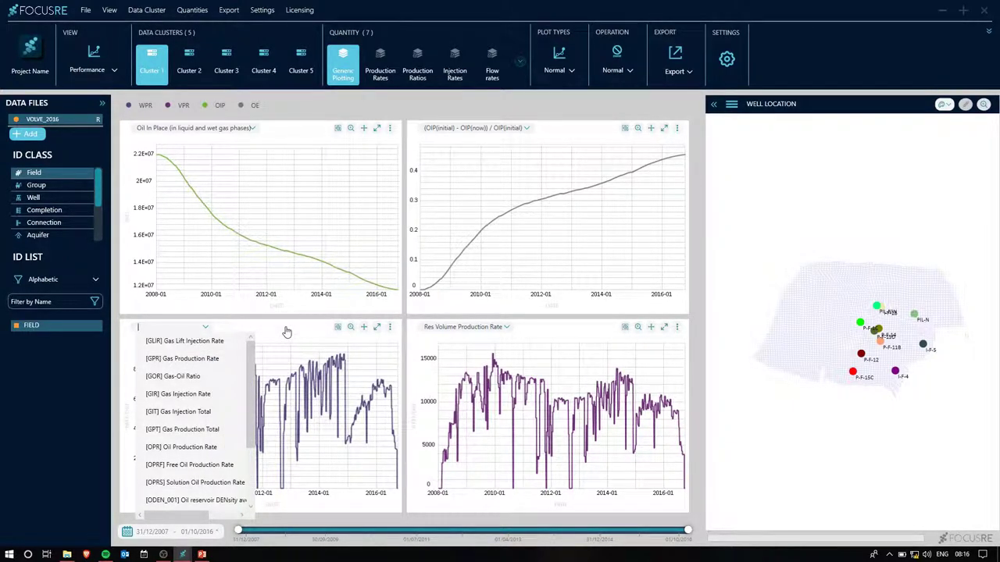
text(water r)
click(204, 342)
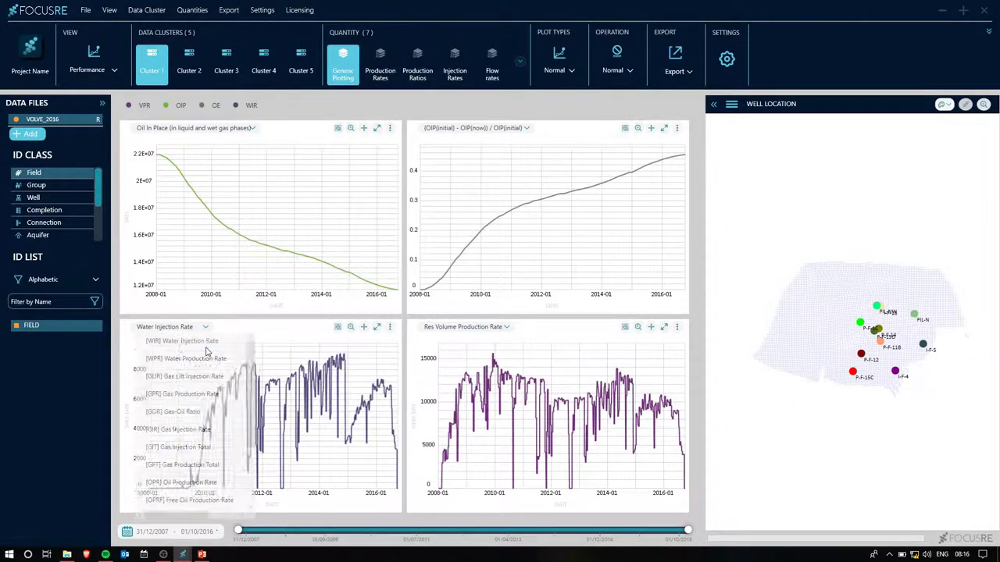
Plot Oil Production Rate (OPR) in the top-left chart
click(223, 132)
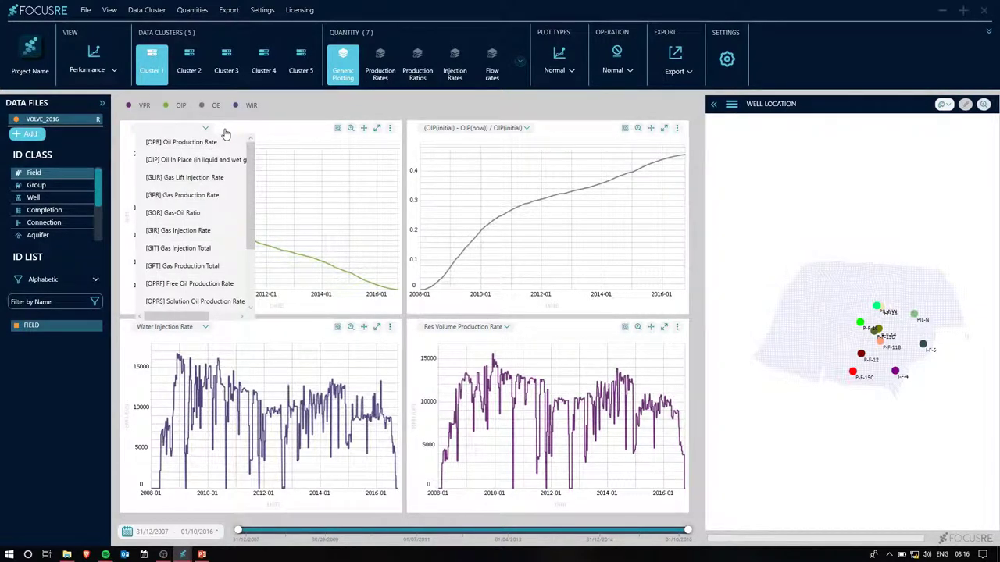
text(OPR)
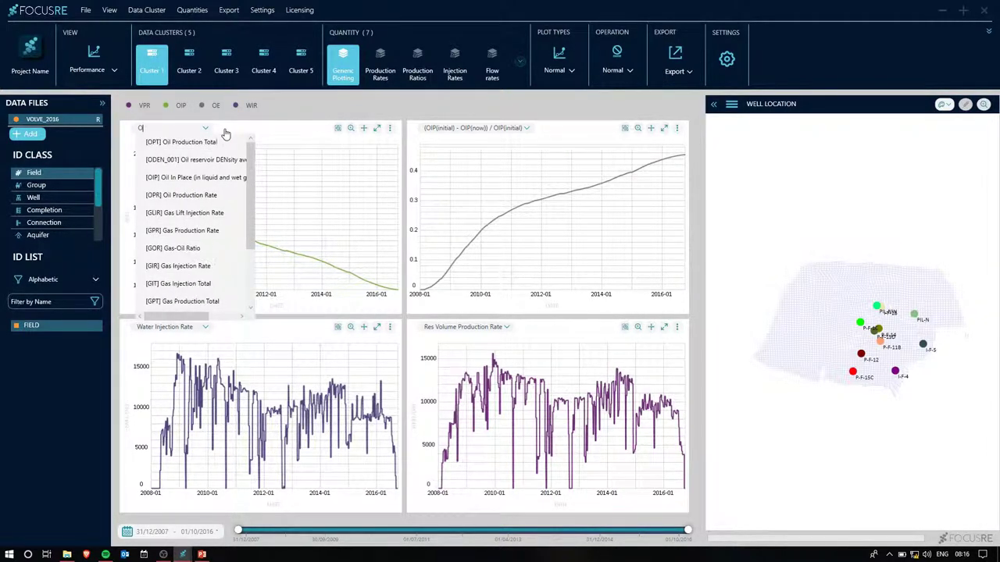
click(207, 147)
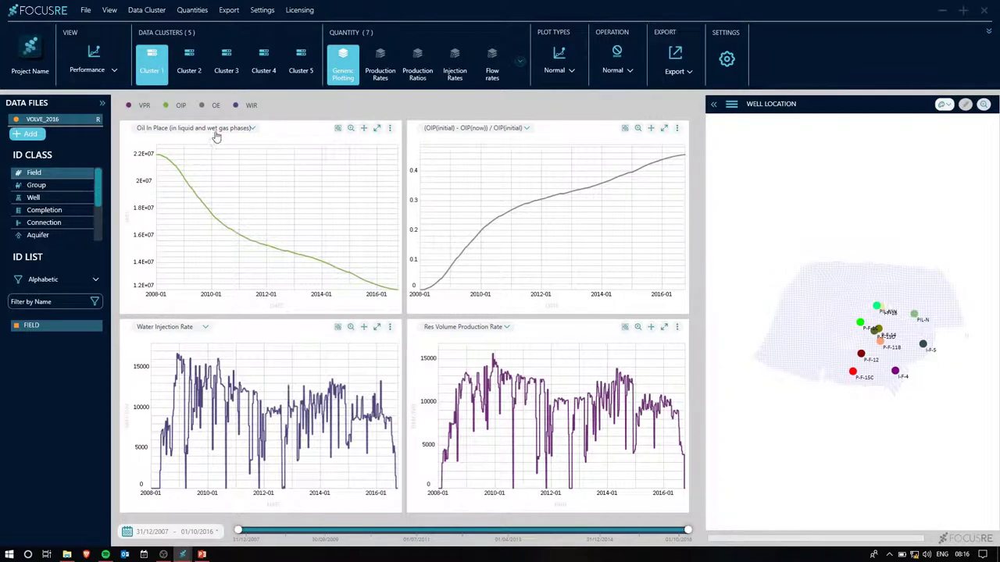
click(219, 133)
text(OPR)
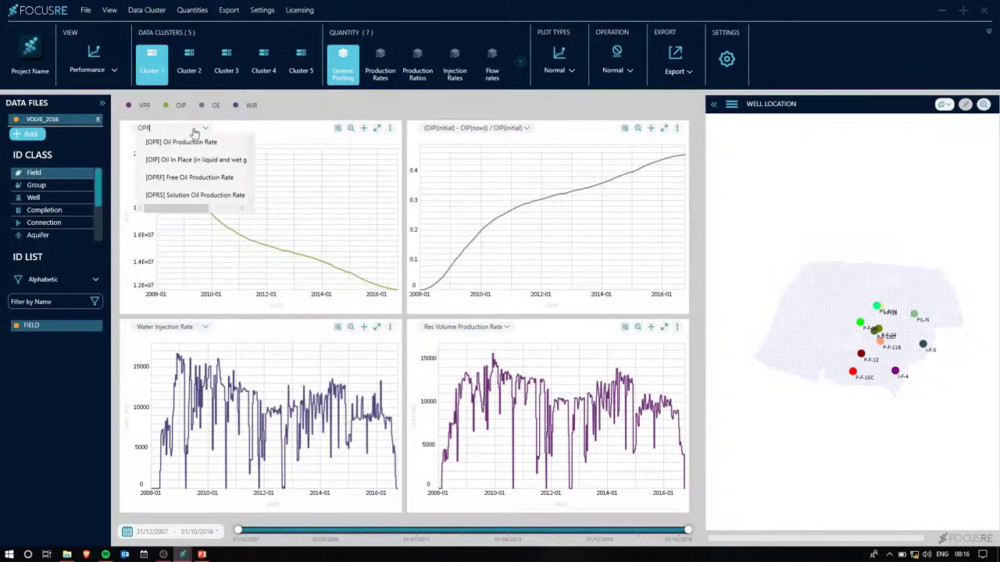
click(211, 144)
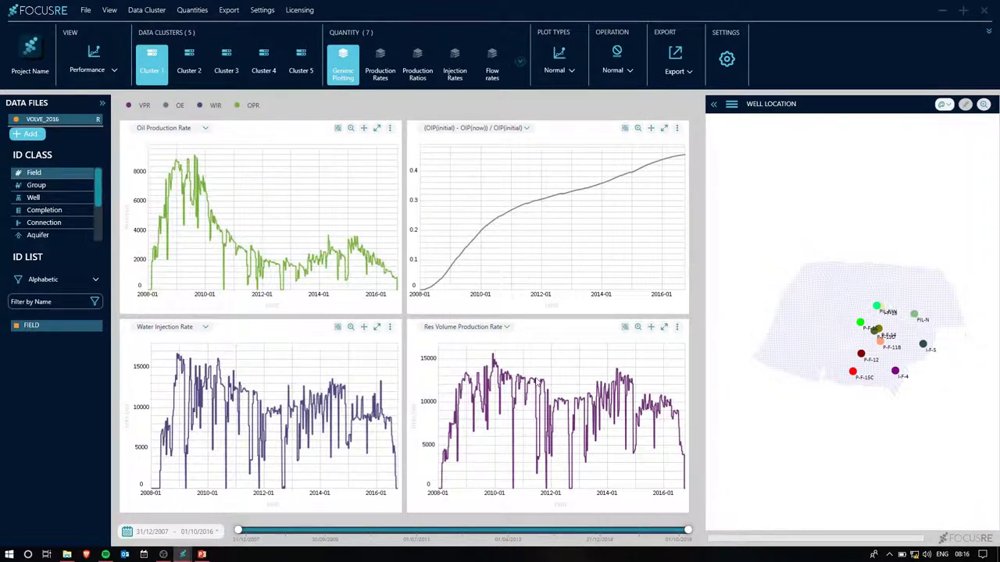
Plot Pressure average value in the bottom-right chart
click(477, 327)
scroll(486, 336, down, 3)
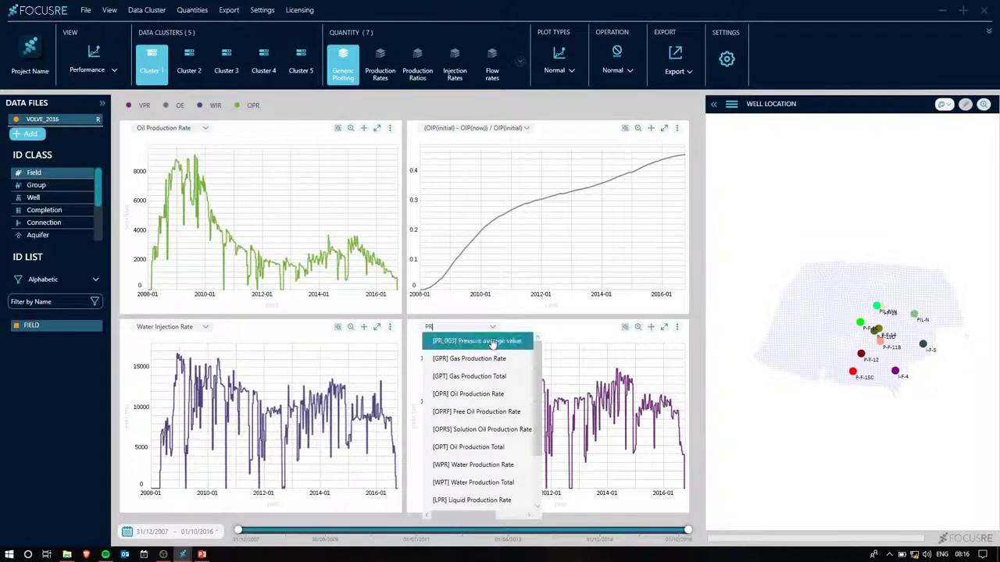
click(491, 340)
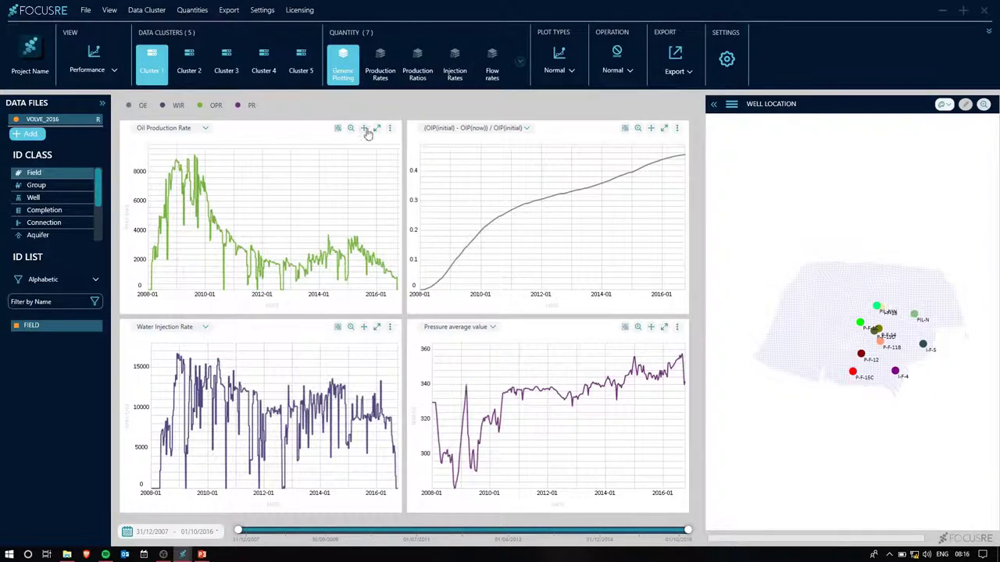
Plot production rates per well group (AAR, SRAR, P_NW, PJ1, VSDU, P_NORTH) instead of the field
click(382, 75)
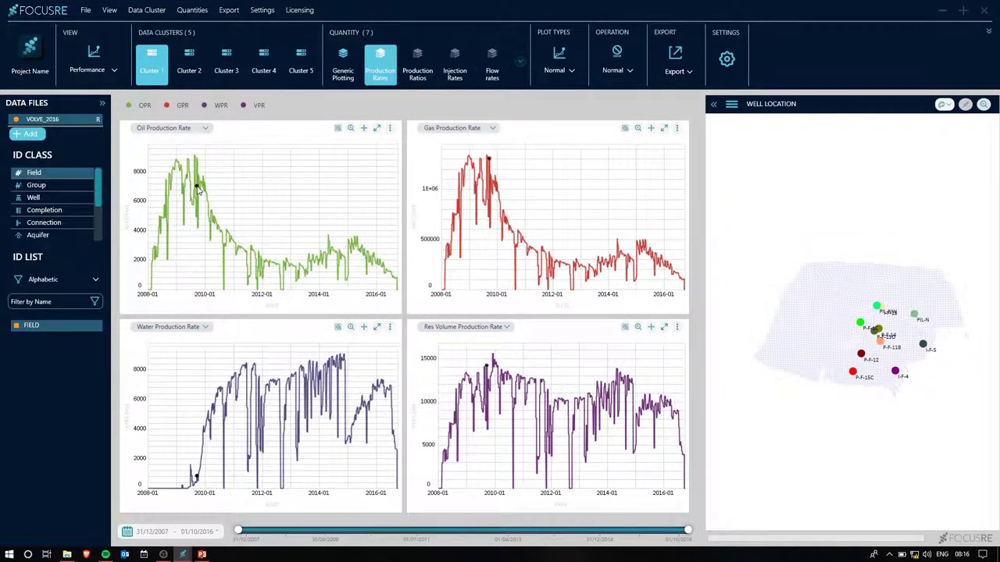
mouse_move(198, 191)
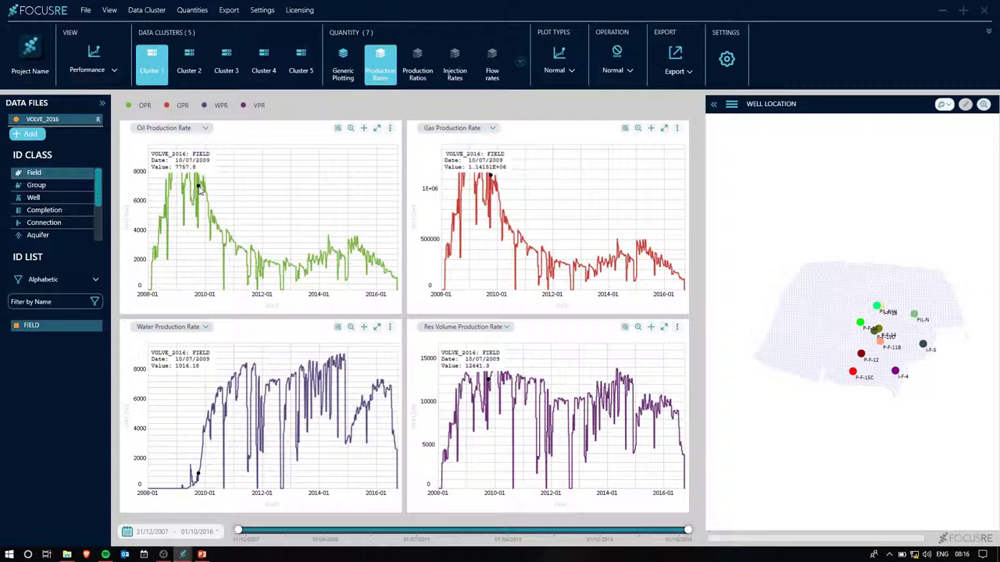
key(Down)
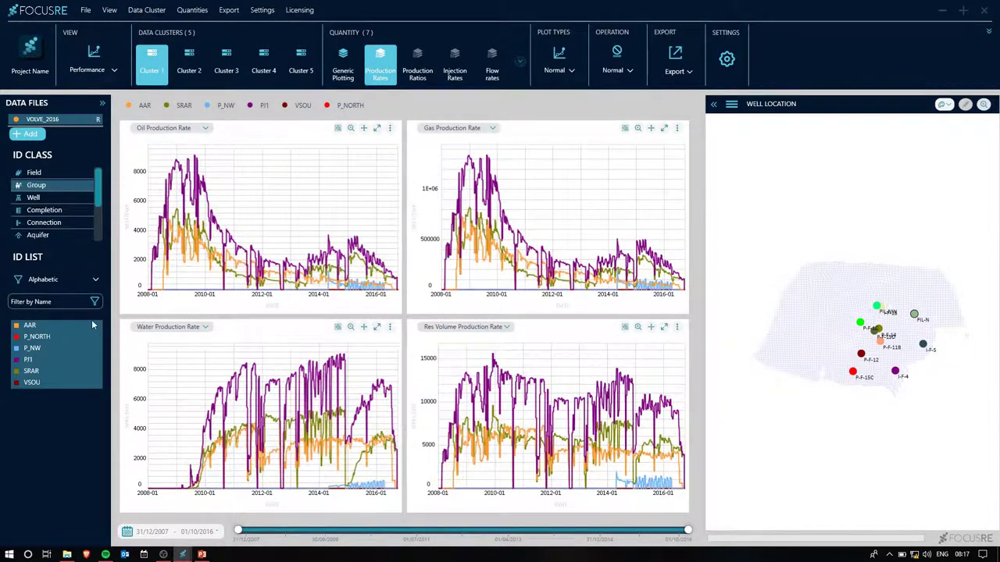
Remove the PJ1 group and set the plot type to Normal instead of Stack
click(37, 361)
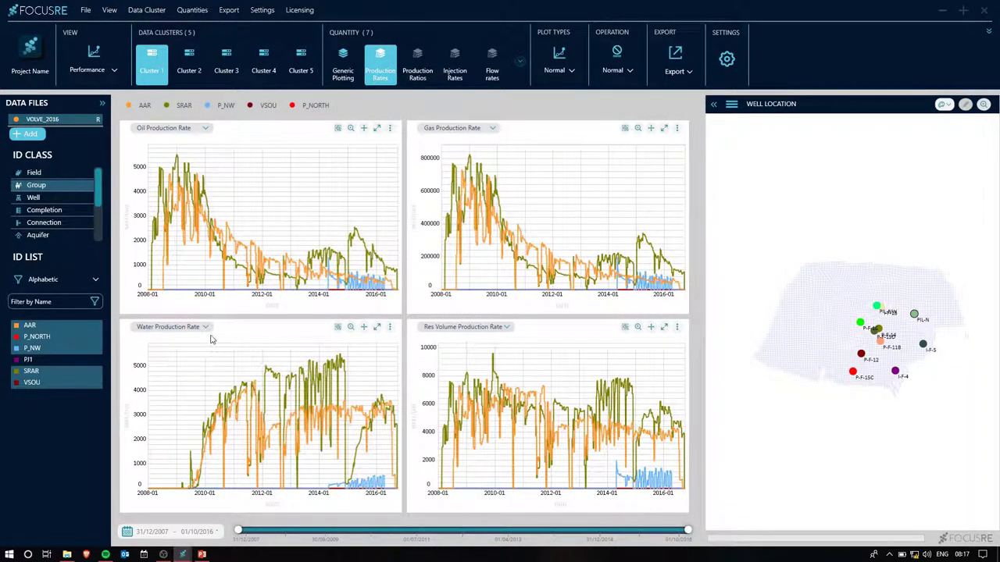
click(558, 70)
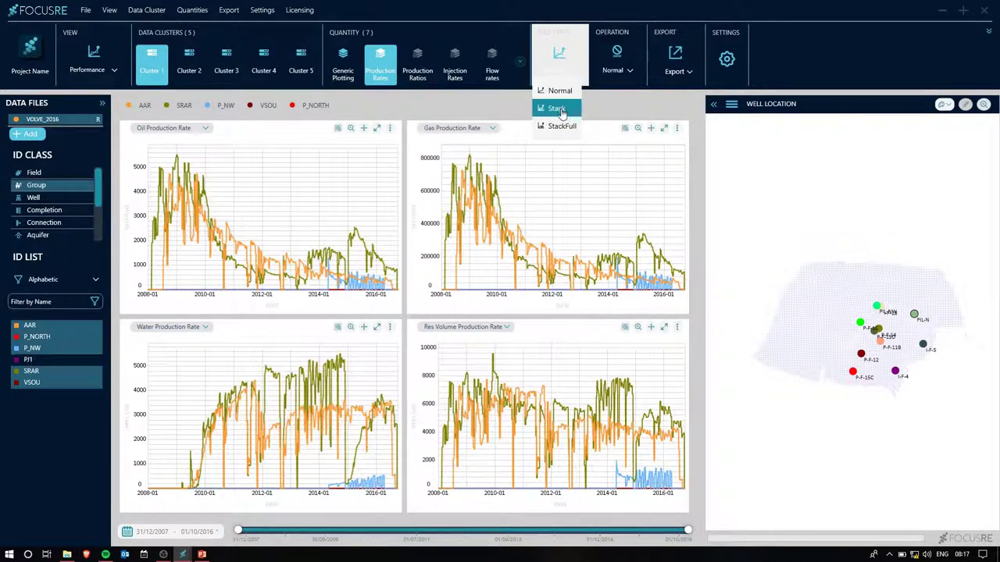
click(553, 107)
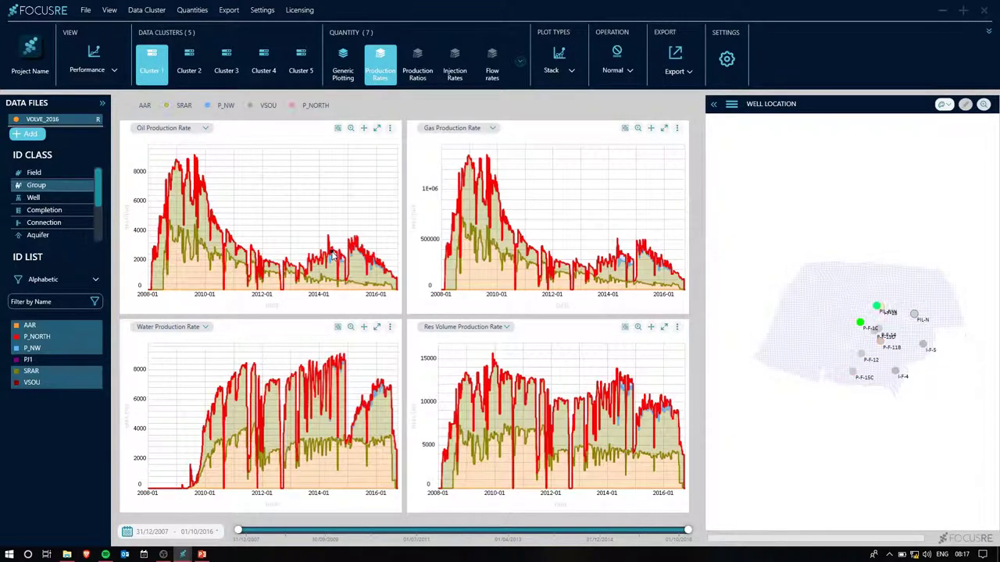
mouse_move(332, 256)
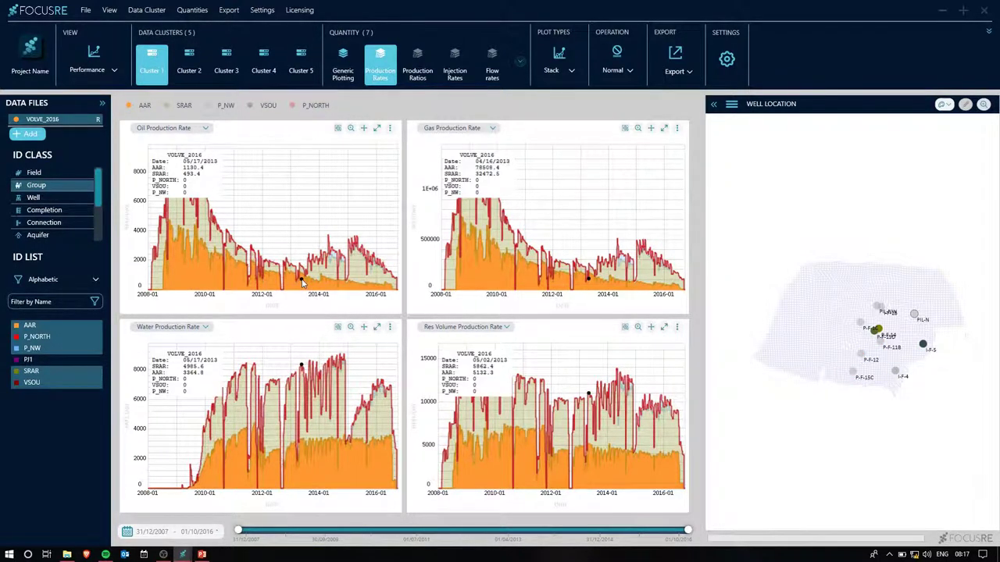
click(569, 78)
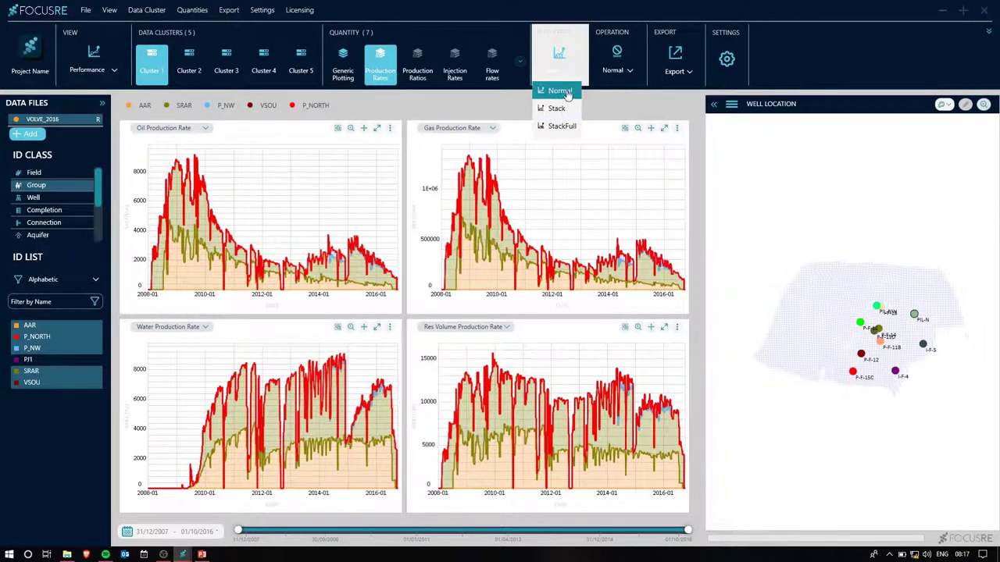
click(567, 92)
Rank the groups by Cumulative Oil with Production Totals bar charts at the end of history
click(96, 64)
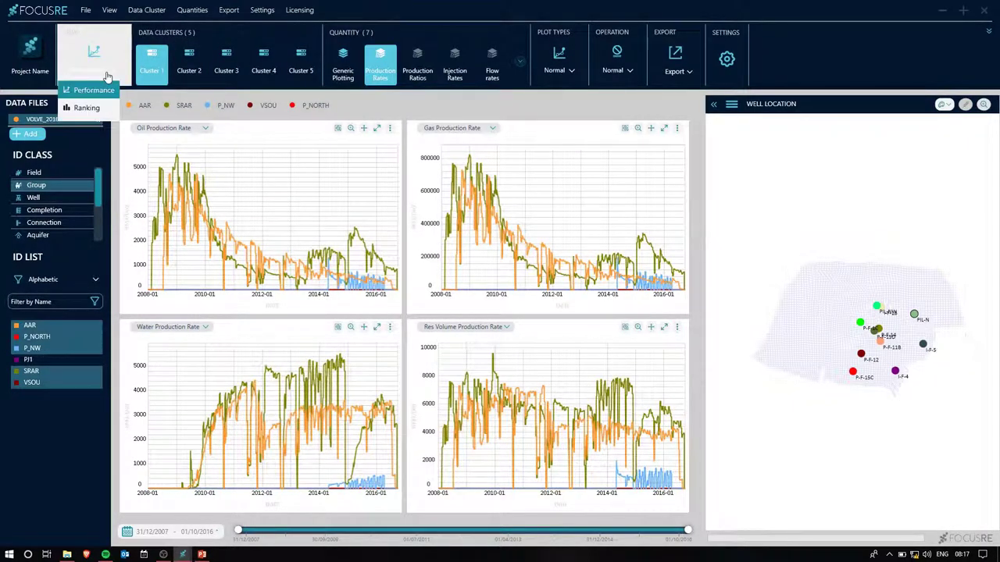
click(87, 108)
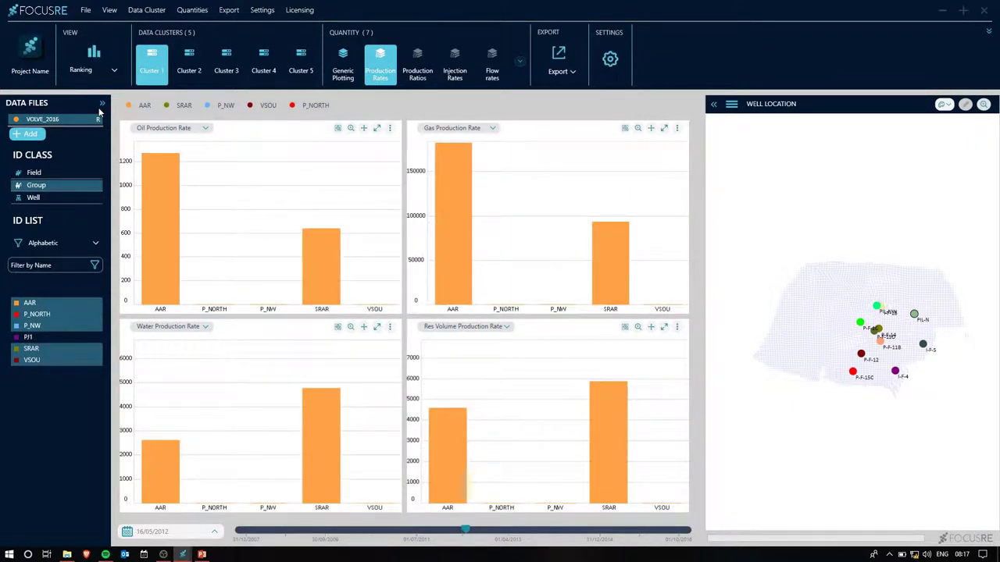
click(89, 245)
click(87, 300)
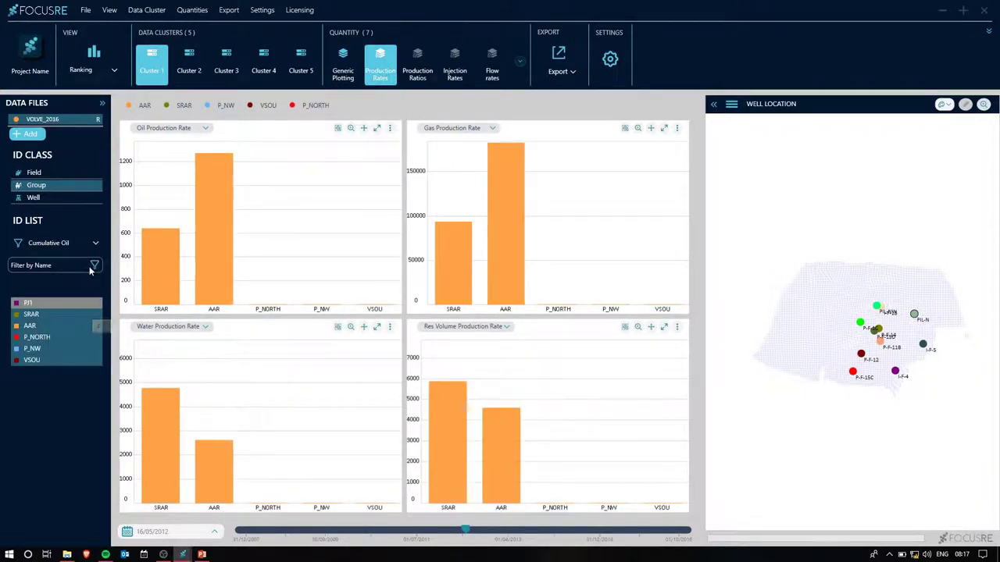
click(519, 61)
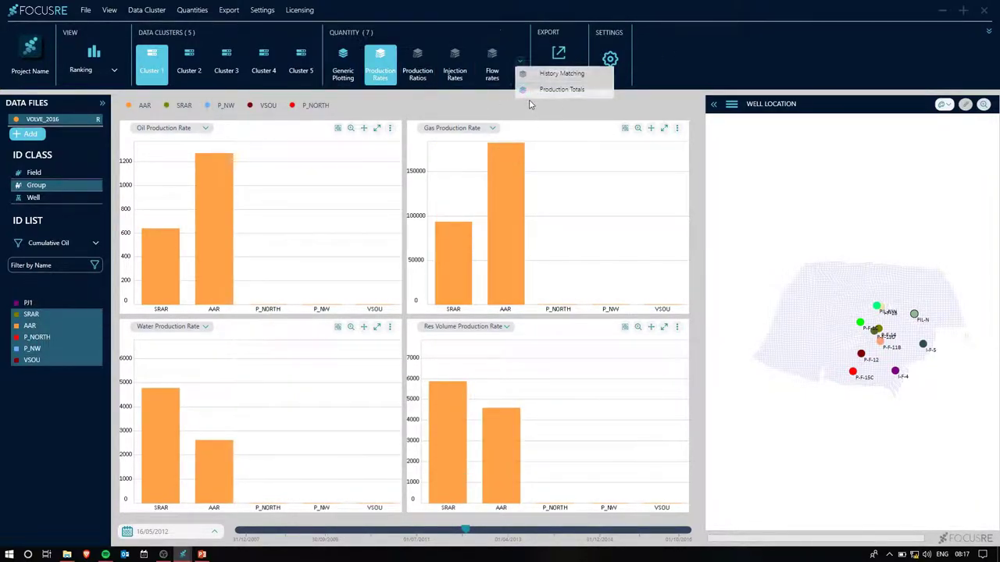
click(545, 90)
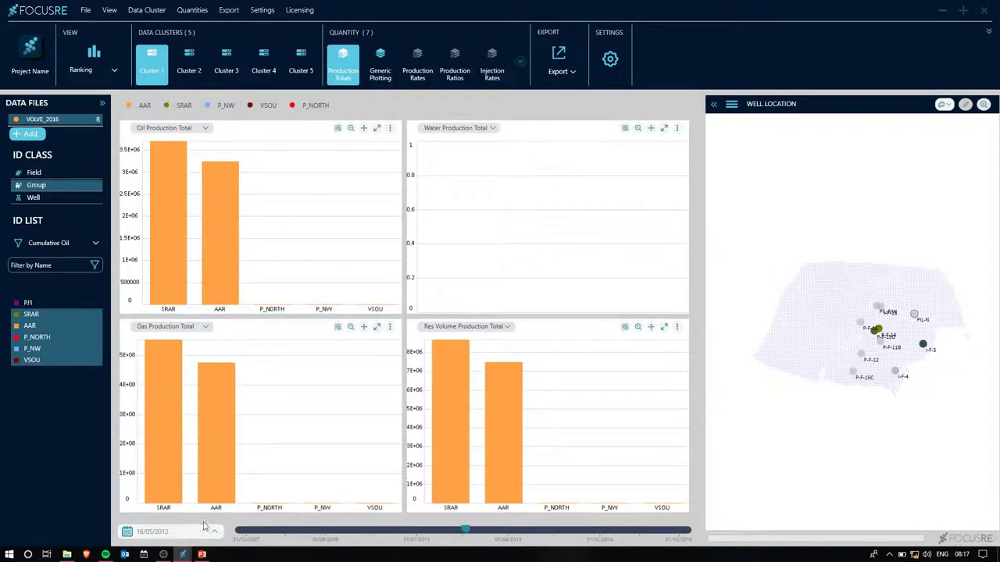
drag(465, 531, 703, 529)
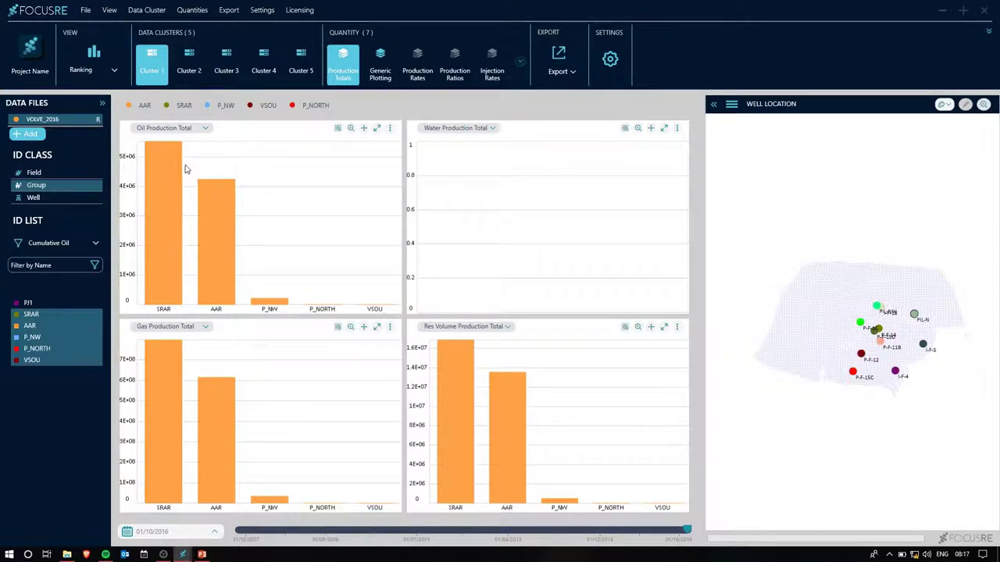
Rename the first cluster to Groups
mouse_move(168, 206)
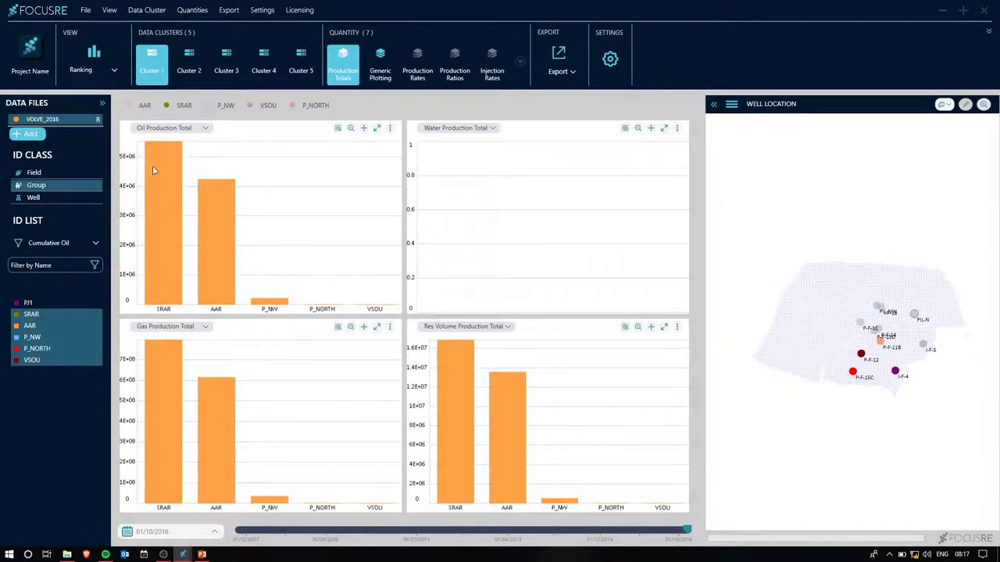
right_click(154, 58)
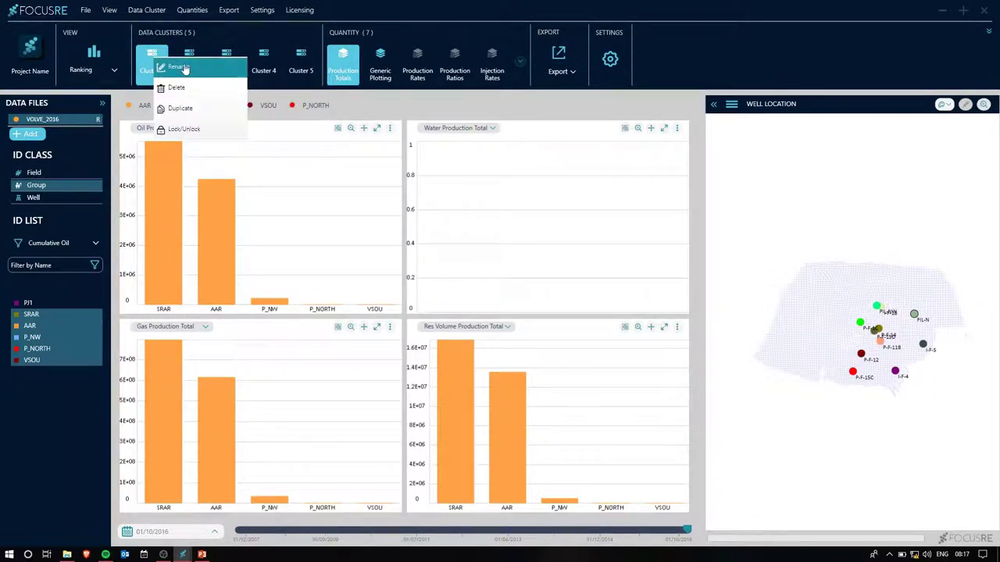
click(178, 67)
text(Groups)
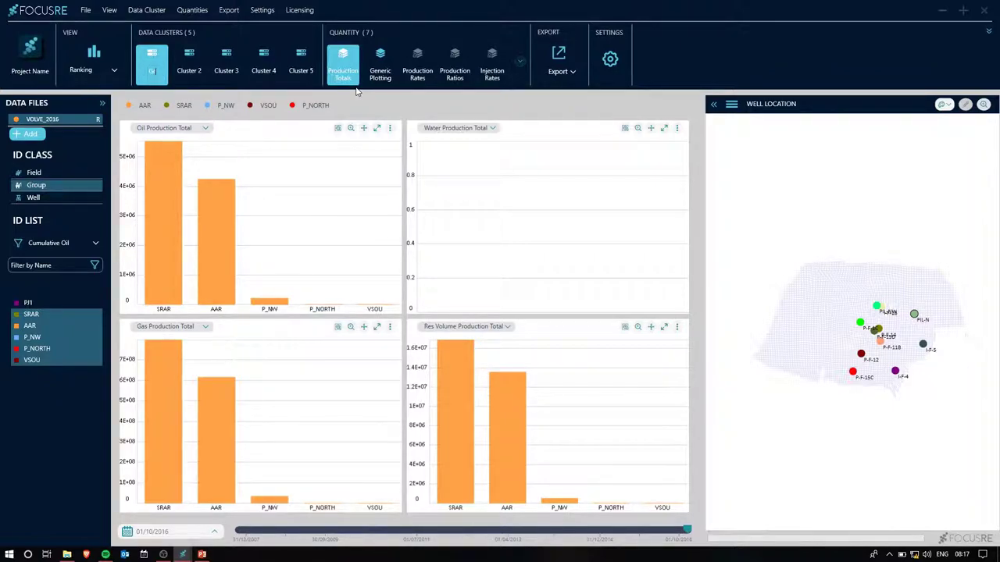
right_click(157, 64)
click(191, 132)
click(35, 339)
click(44, 365)
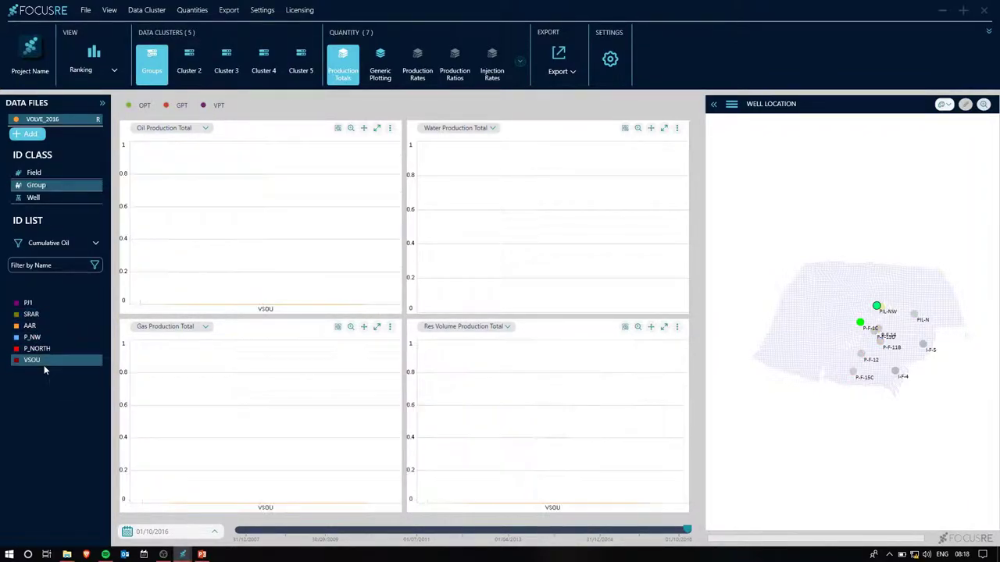
click(42, 315)
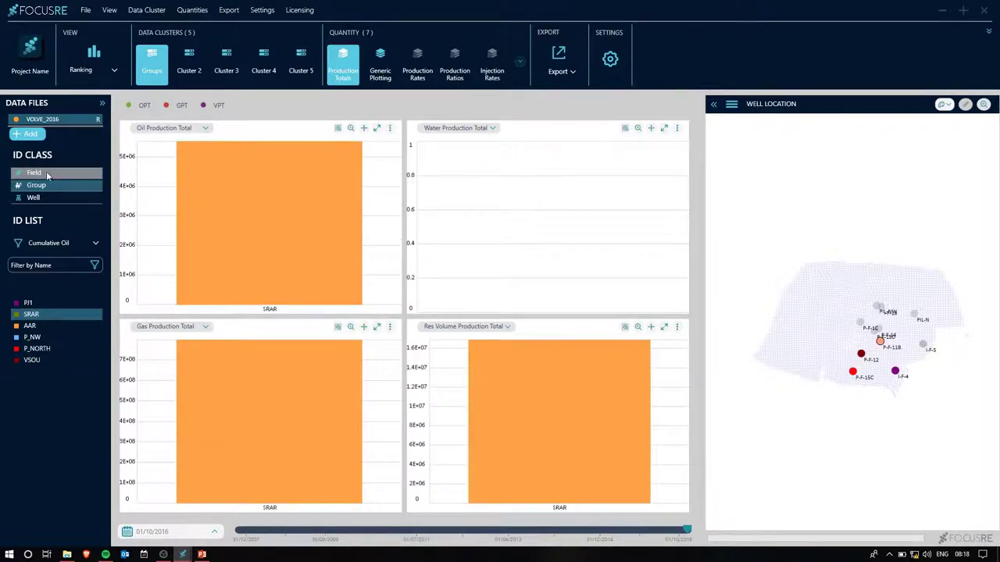
click(35, 197)
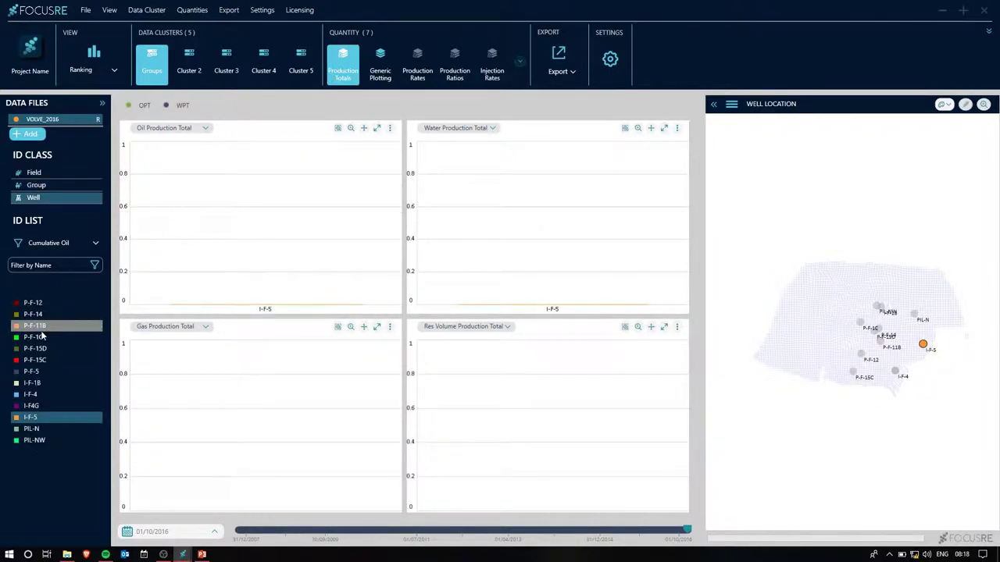
click(48, 383)
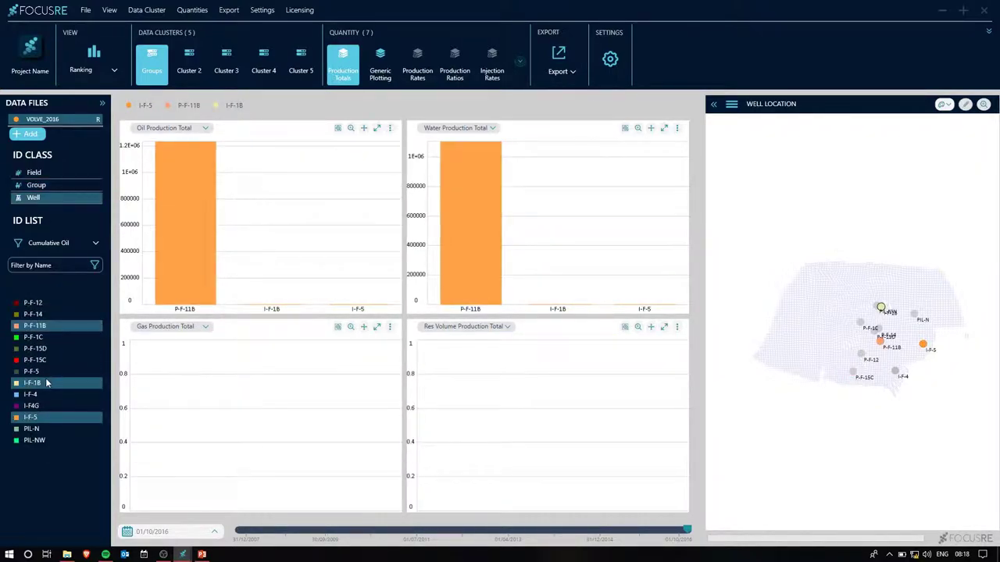
click(36, 185)
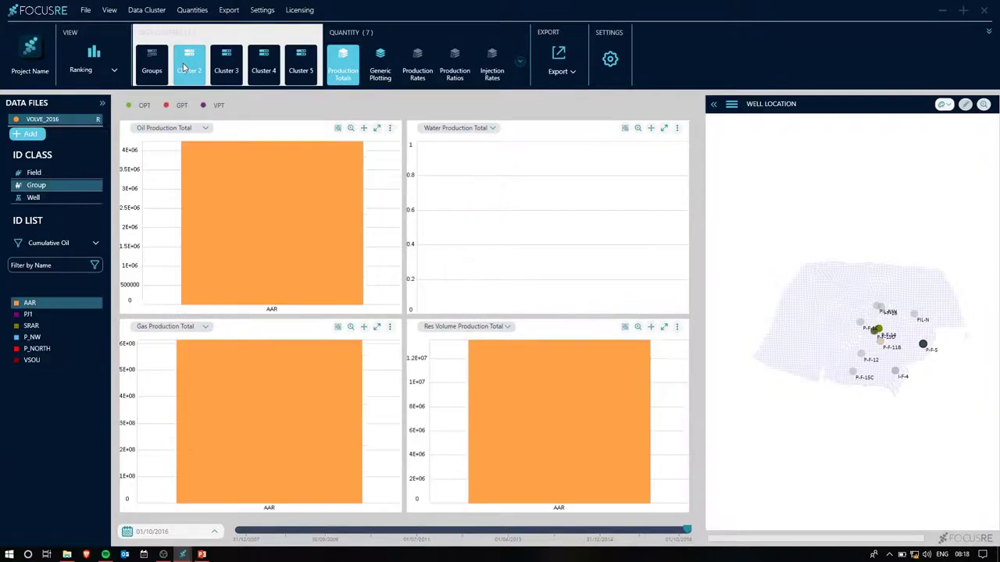
click(152, 61)
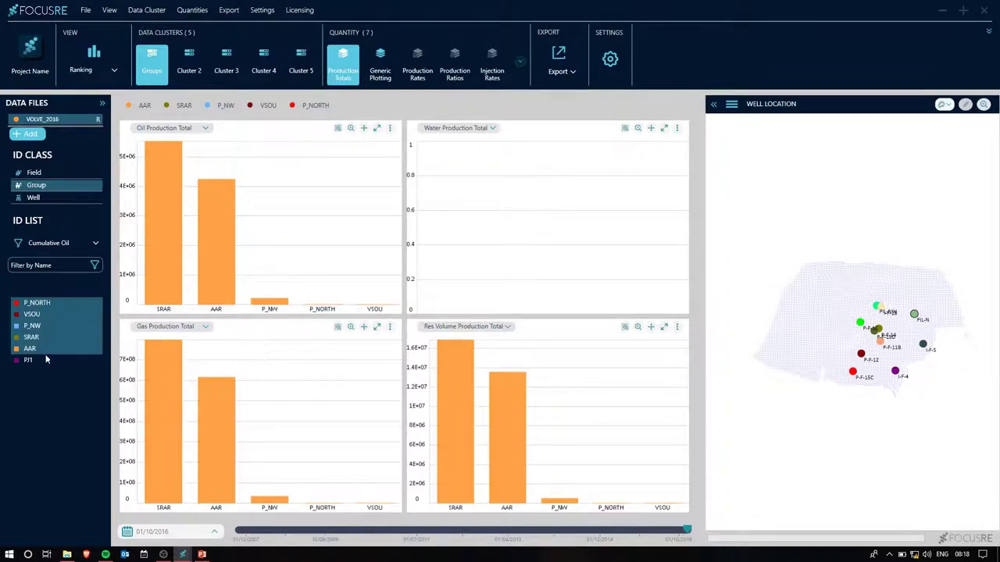
Duplicate the Groups cluster and drill down into the SRAR group's wells
right_click(156, 64)
click(187, 116)
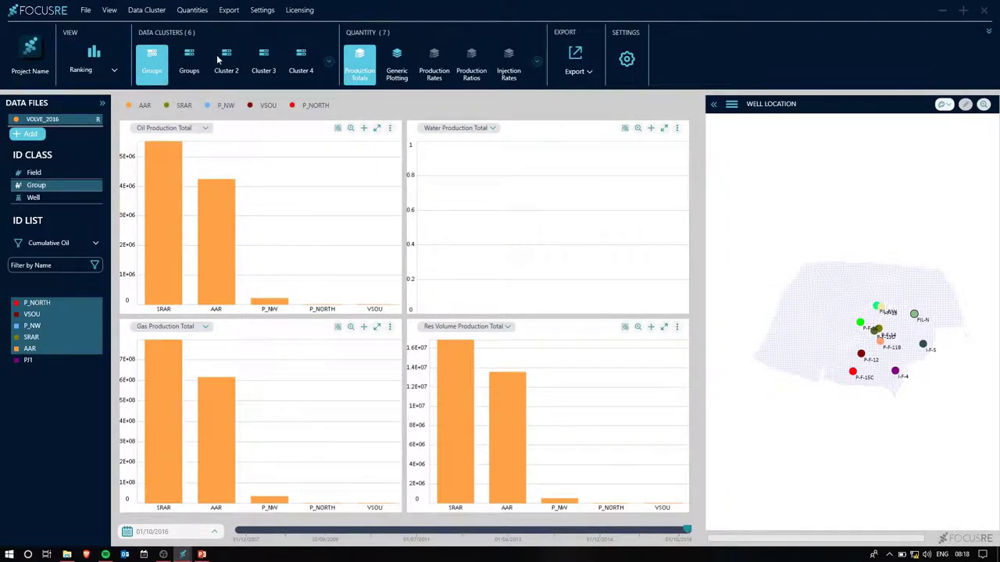
click(190, 64)
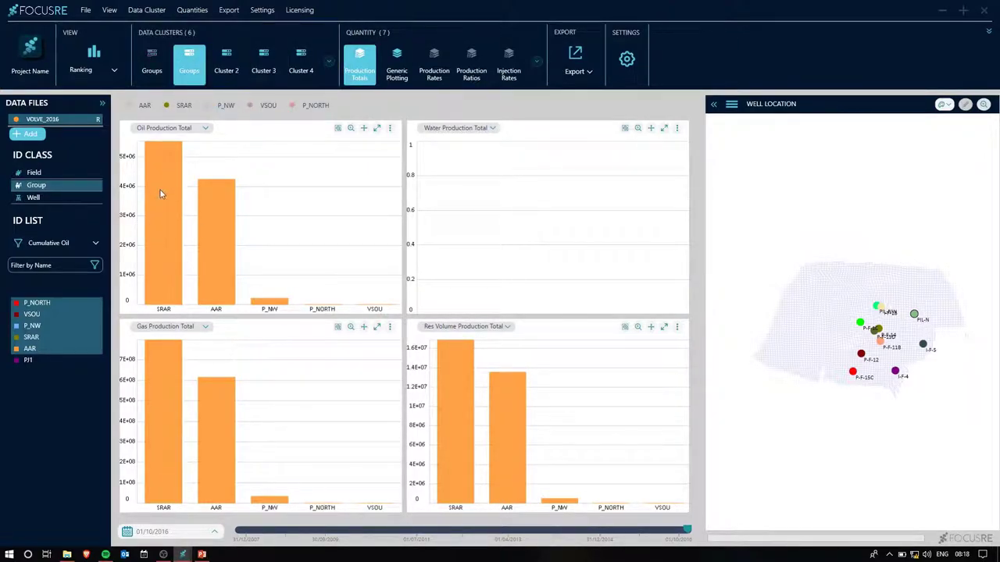
click(166, 234)
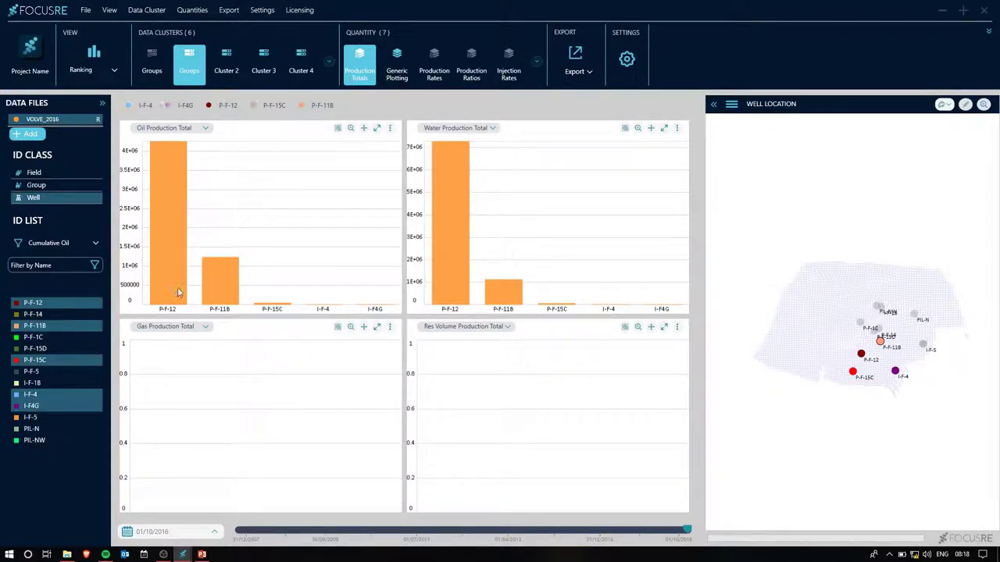
Rename the duplicated cluster to SRAR and lock it
right_click(194, 64)
click(218, 71)
right_click(192, 64)
click(228, 131)
mouse_move(275, 307)
Duplicate the SRAR cluster, show only well P-F-15C, and switch to the Performance view
right_click(187, 68)
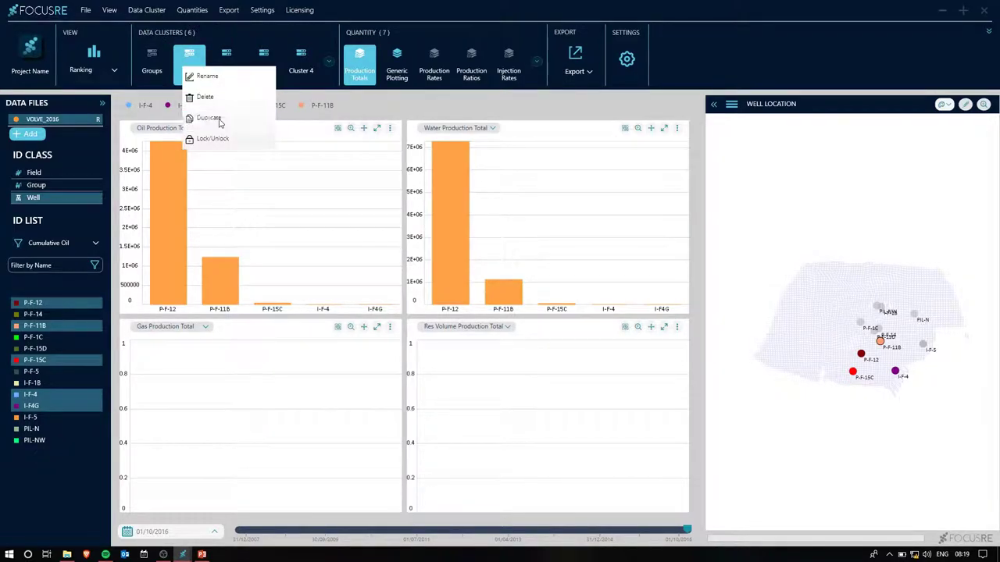
click(210, 118)
click(230, 63)
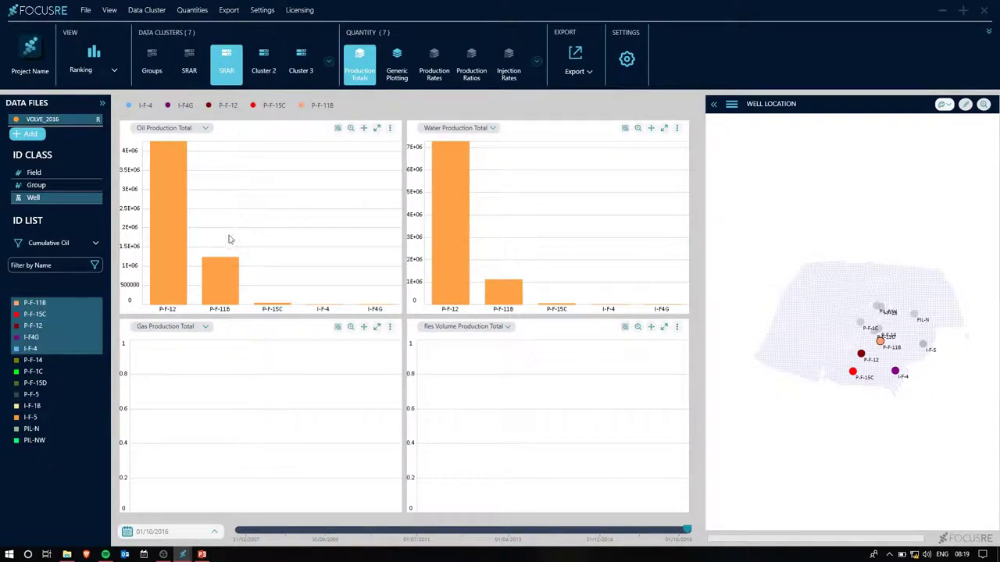
click(35, 315)
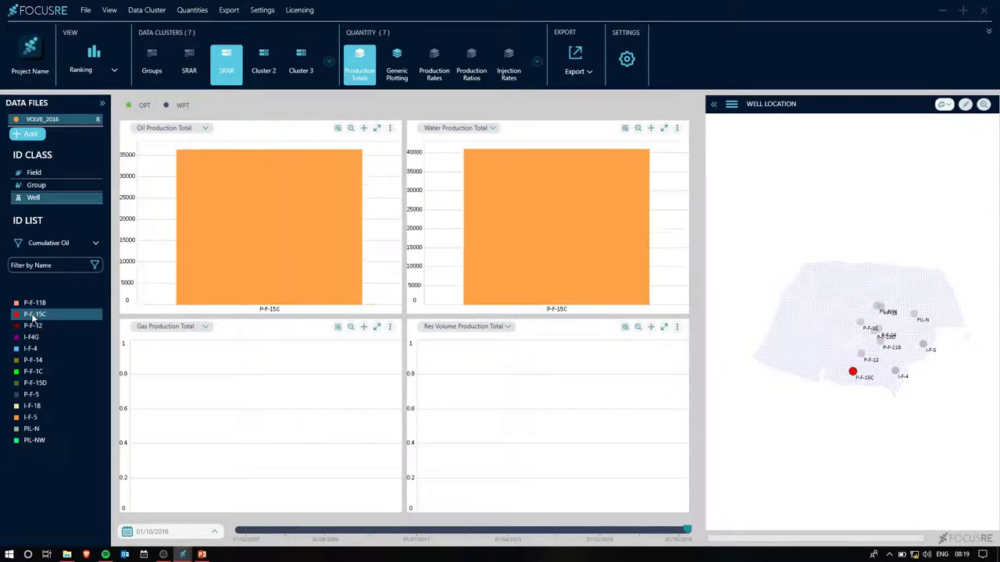
click(113, 71)
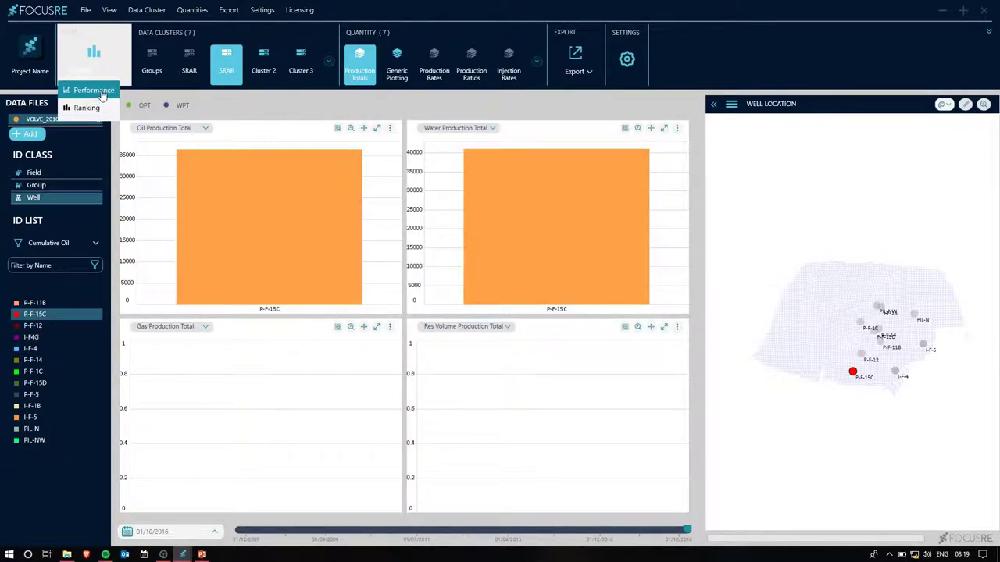
click(102, 92)
Rename the new cluster to P-F-15C and lock it
right_click(227, 70)
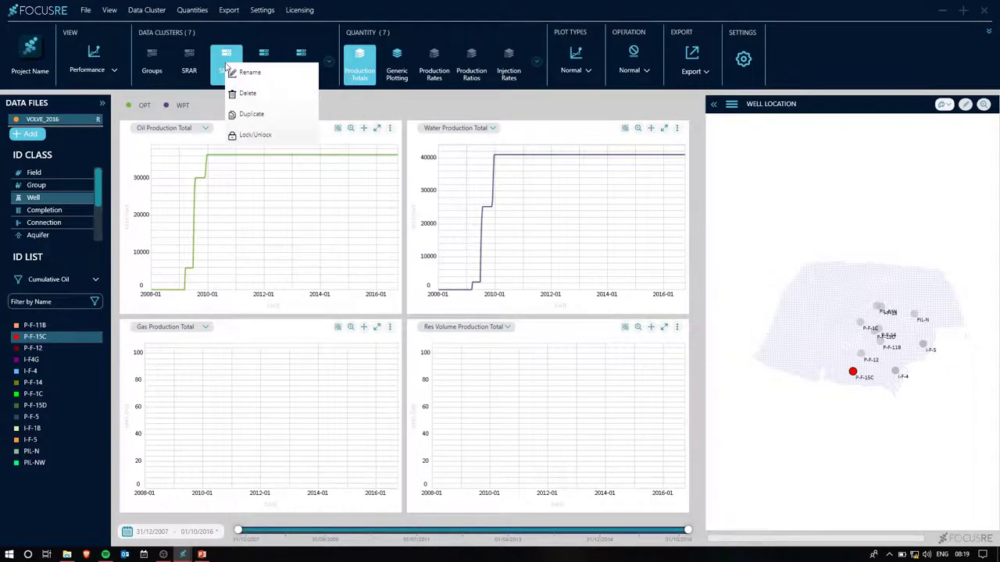
click(254, 74)
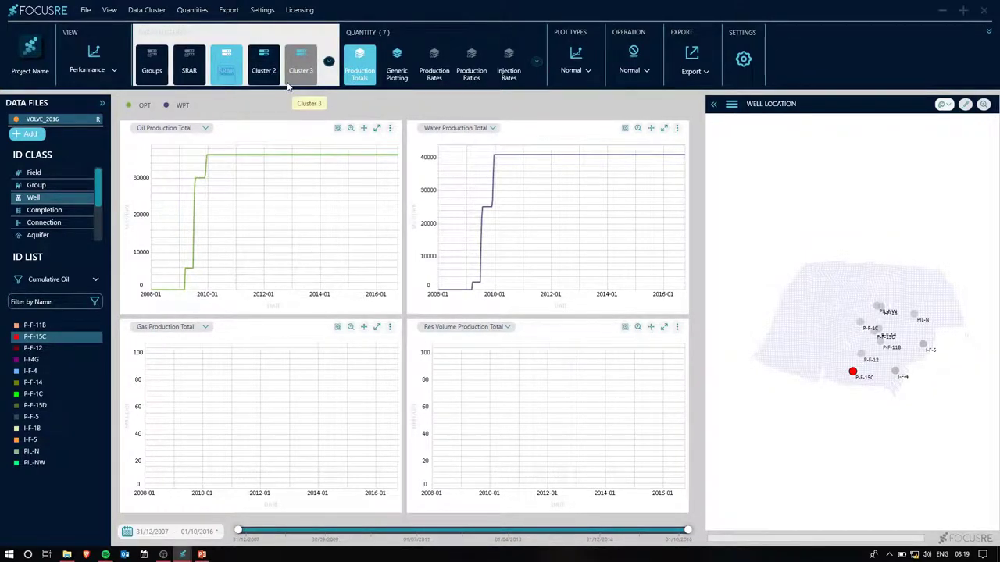
text(P-F-15C)
key(Return)
right_click(232, 54)
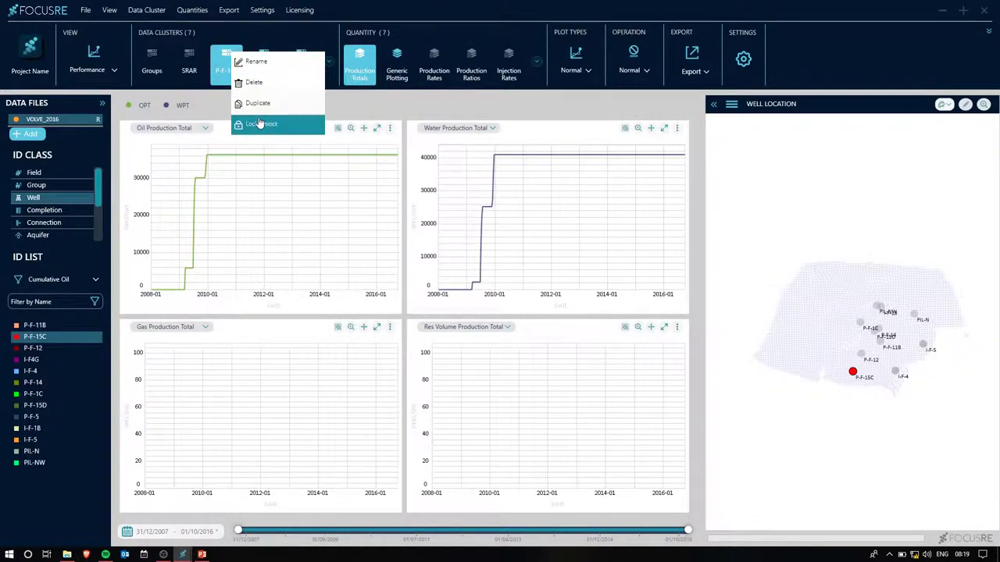
click(259, 123)
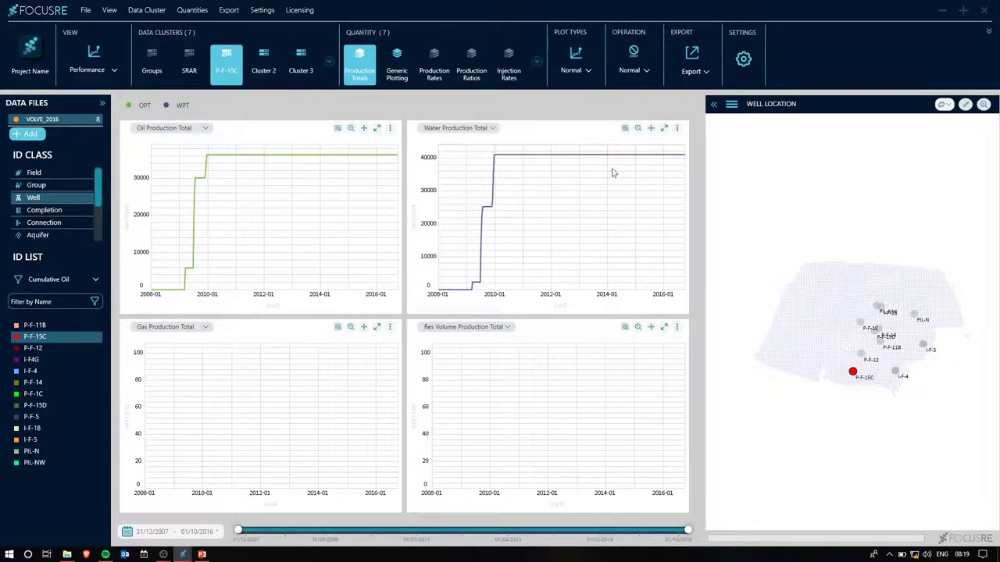
Plot production rates, with Bottom Hole Pressure (BHP) in the fourth chart
click(431, 62)
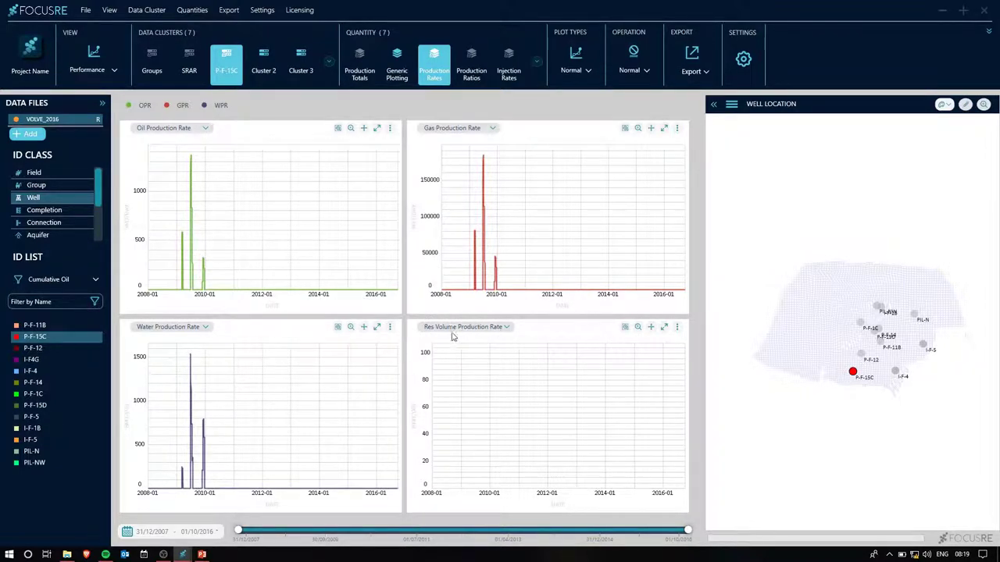
right_click(436, 67)
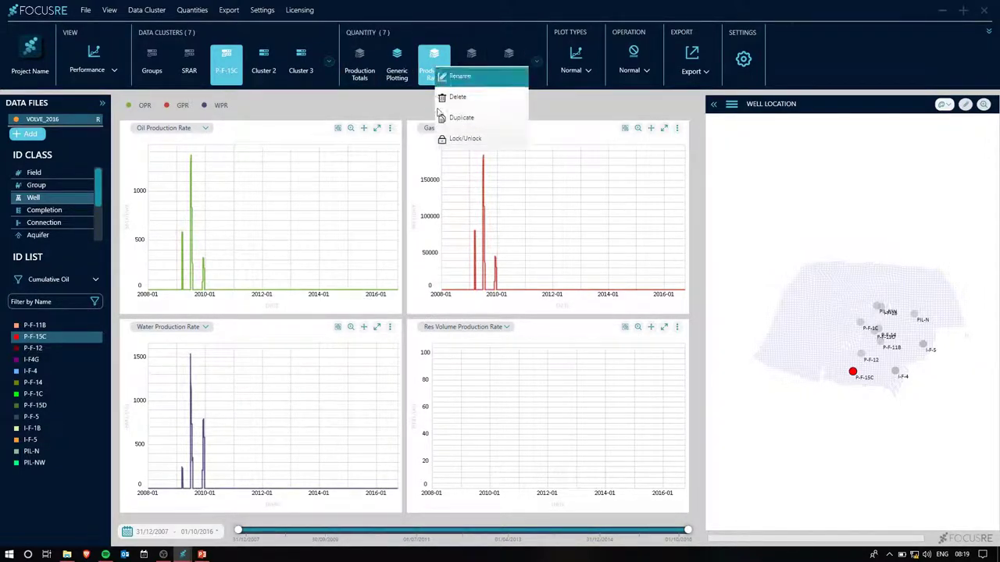
click(466, 139)
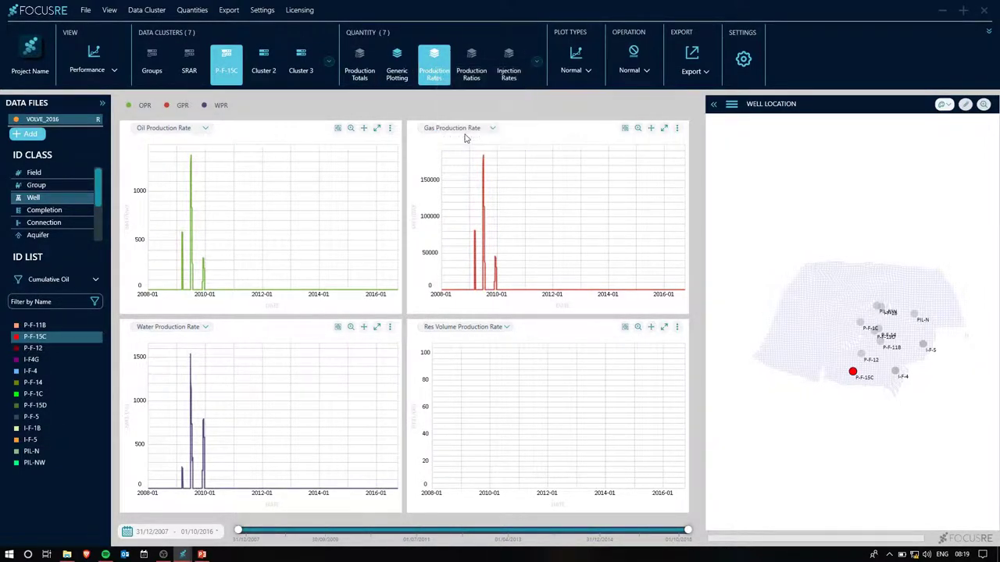
click(488, 329)
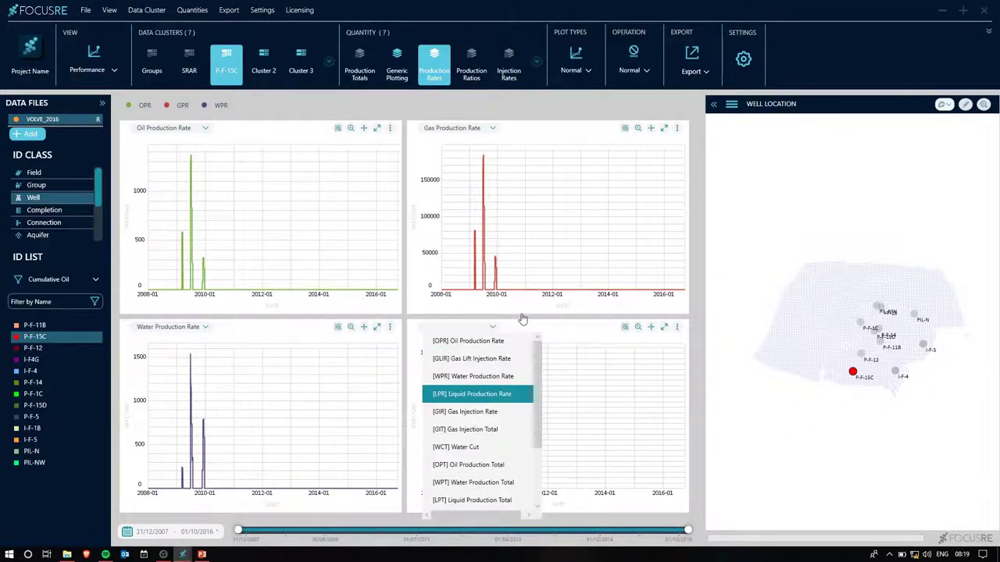
text(BHP)
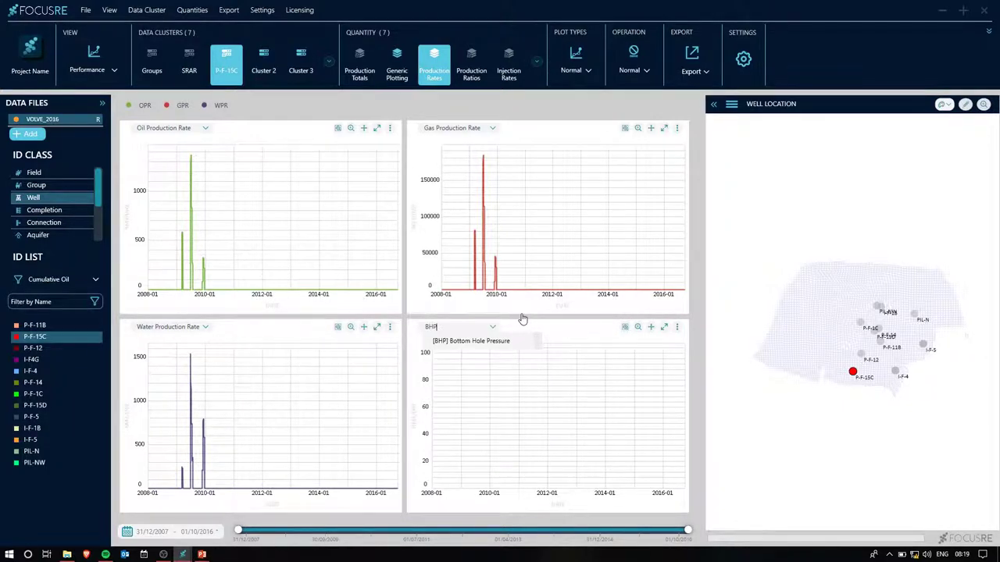
click(477, 342)
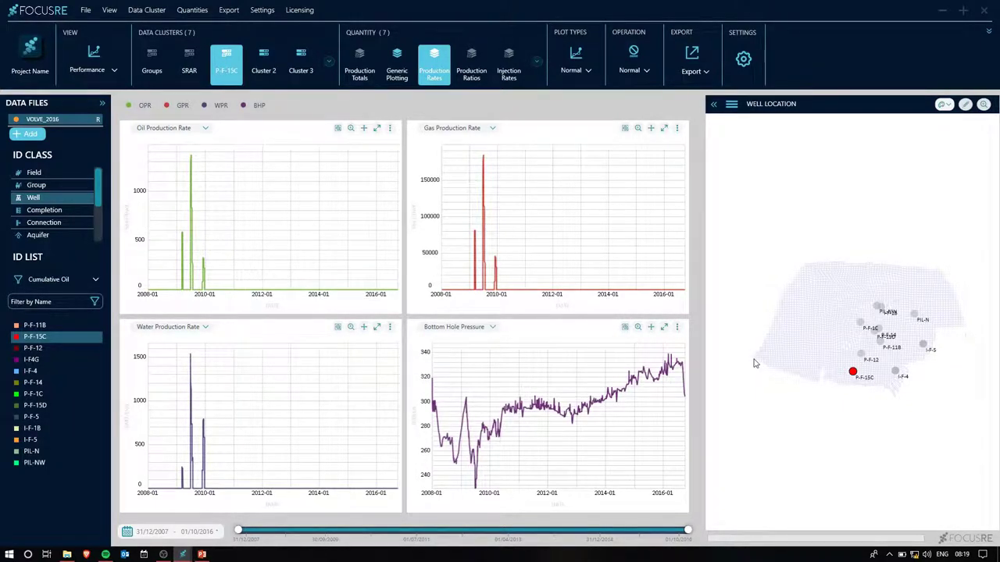
Turn on Show Historical Data for the VOLVE_2016 data file
click(98, 120)
click(168, 156)
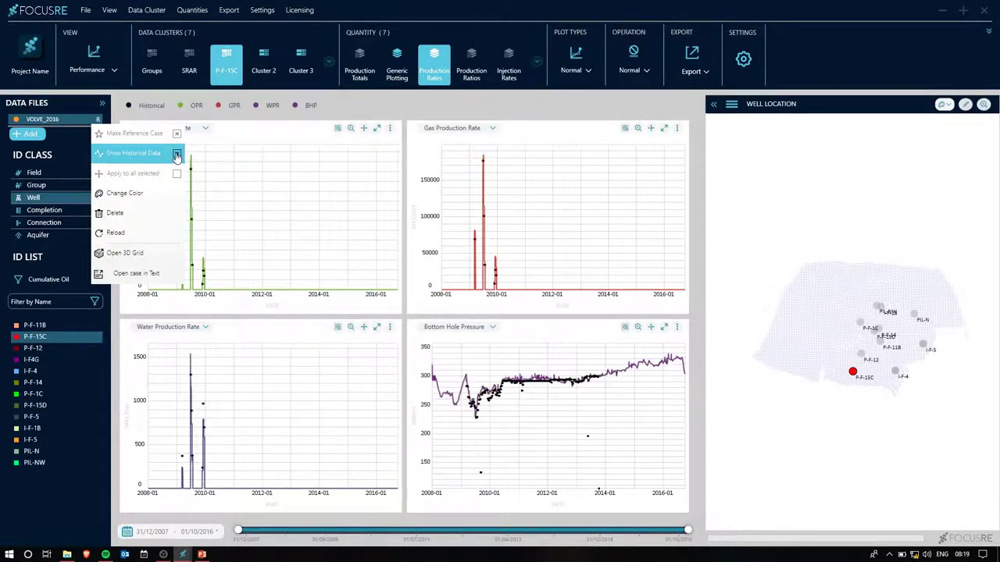
click(516, 117)
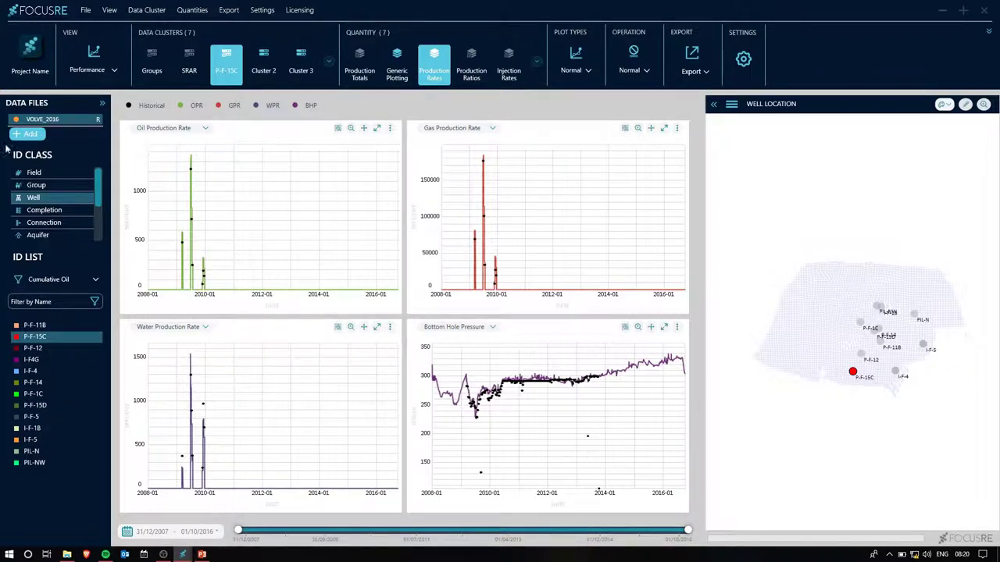
Export the charts to Excel, saving Volve_P-F-15C.xlsx on the Desktop
click(699, 76)
click(687, 148)
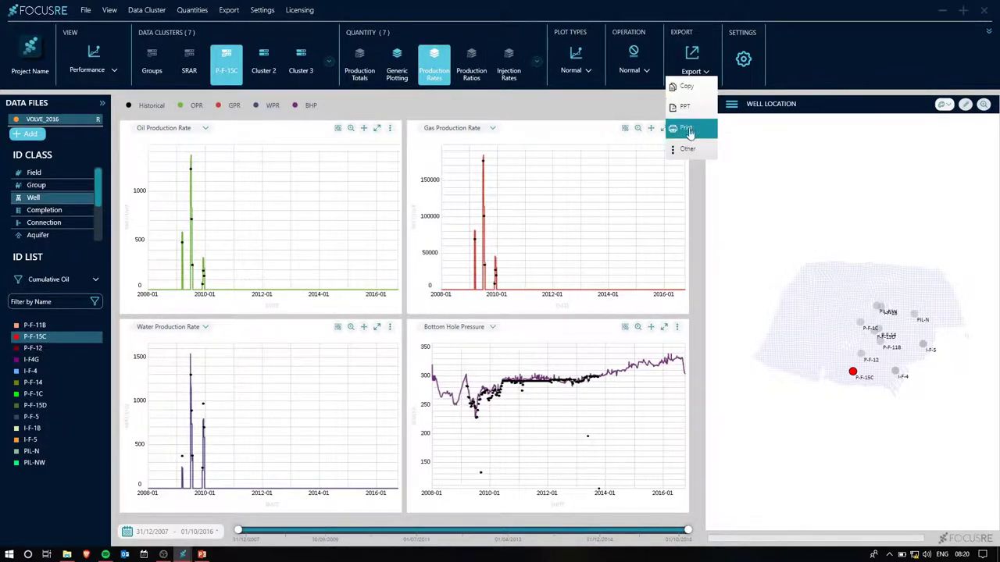
mouse_move(690, 148)
click(747, 182)
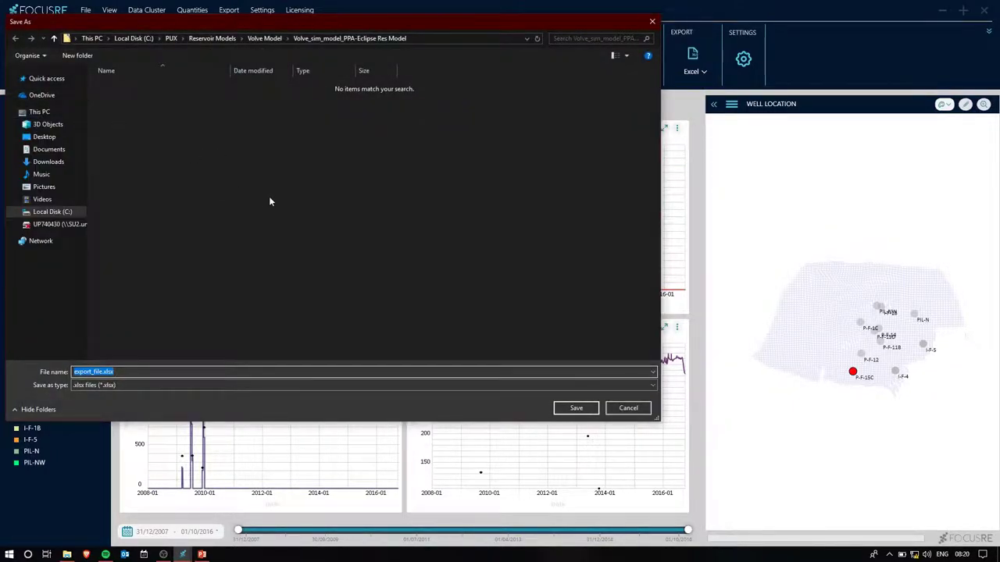
click(45, 137)
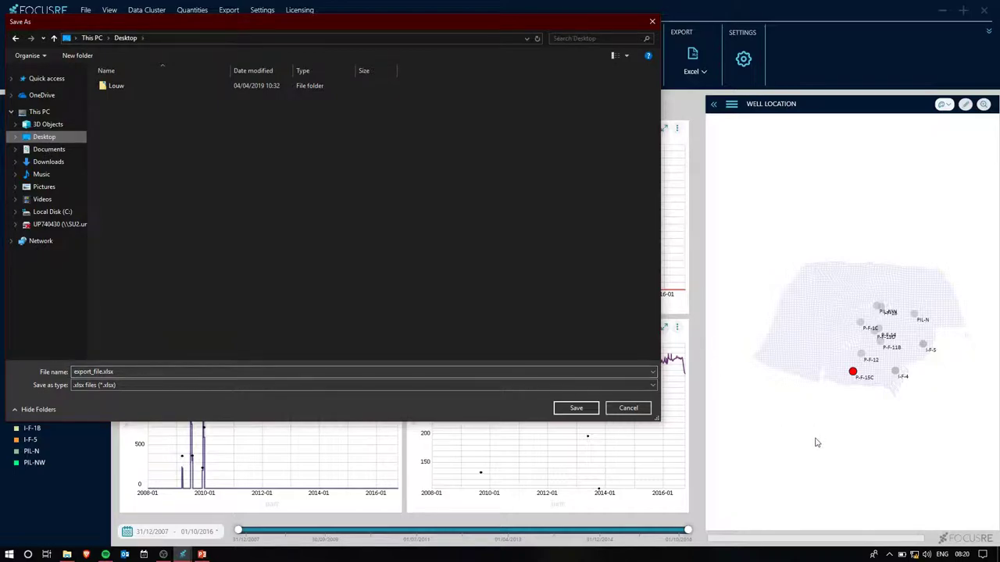
click(306, 375)
text(Volu)
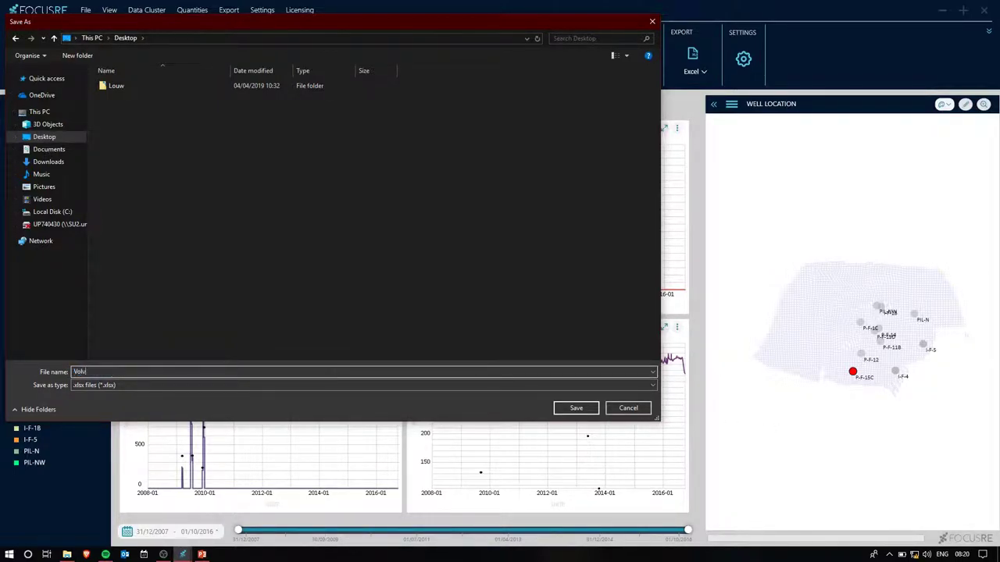
text(e_P-F-15C)
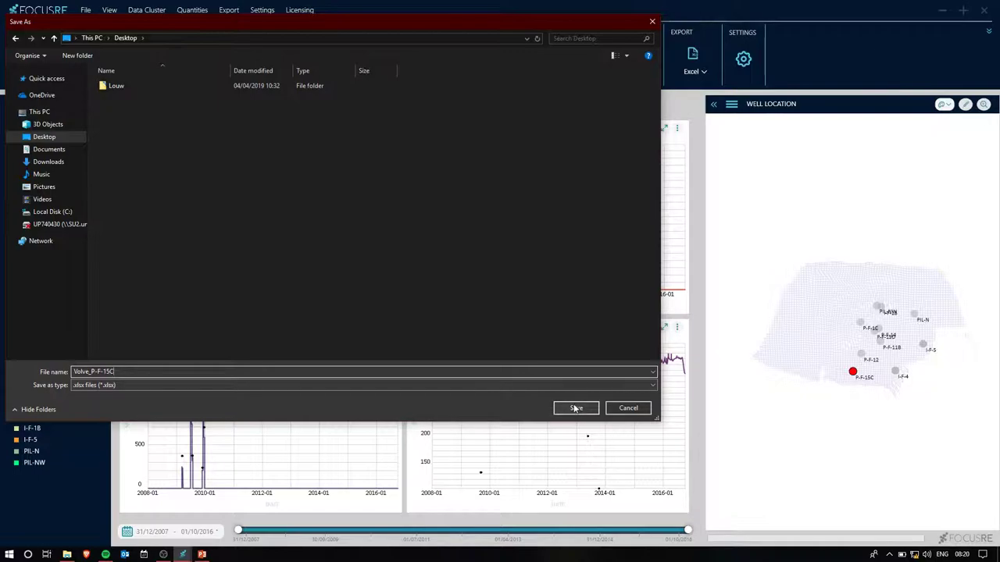
click(576, 408)
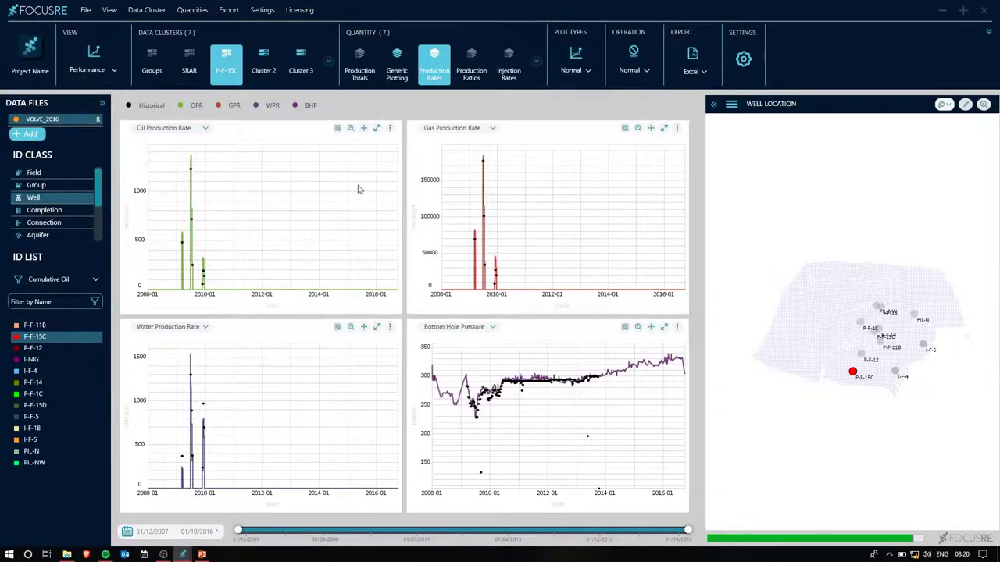
Show SRAR wells in Ranking view, sorted by Cumulative Oil, as production-total bars without historical data
click(190, 69)
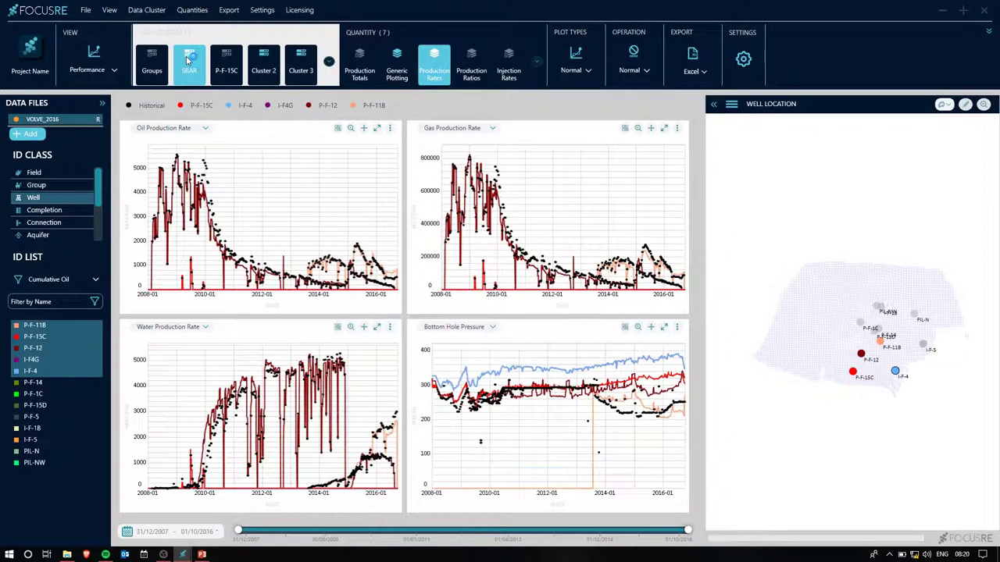
right_click(69, 123)
click(143, 151)
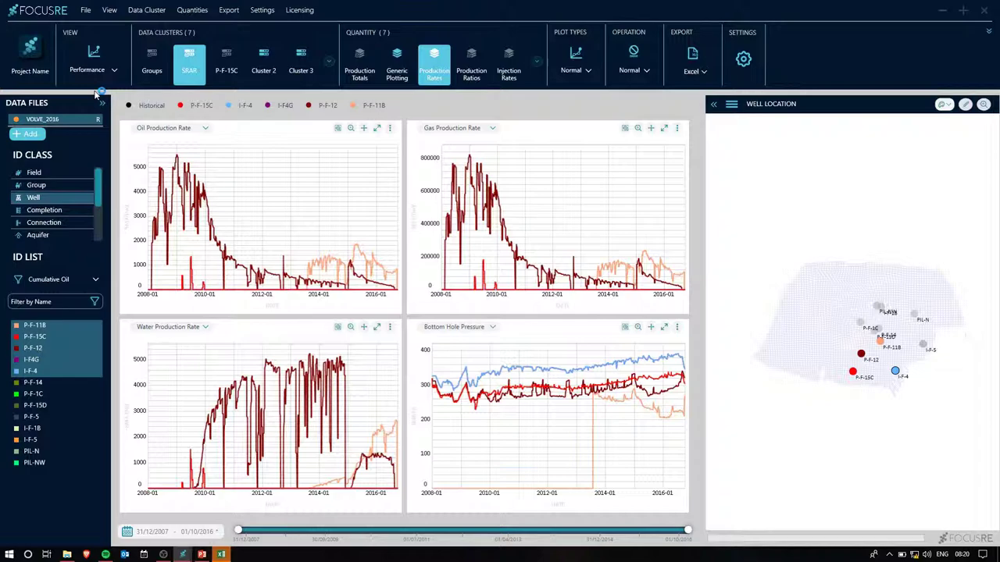
click(93, 63)
click(90, 109)
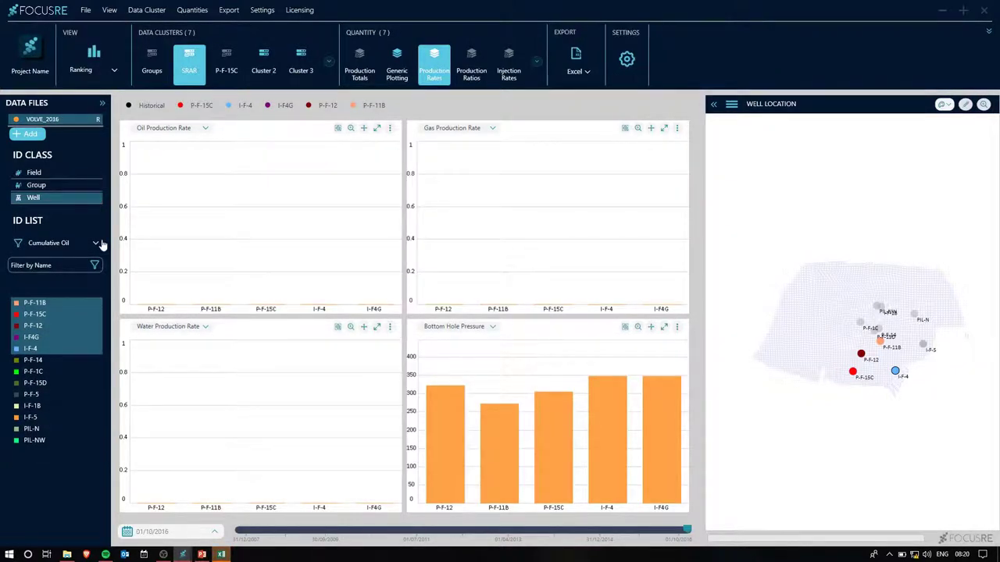
click(95, 243)
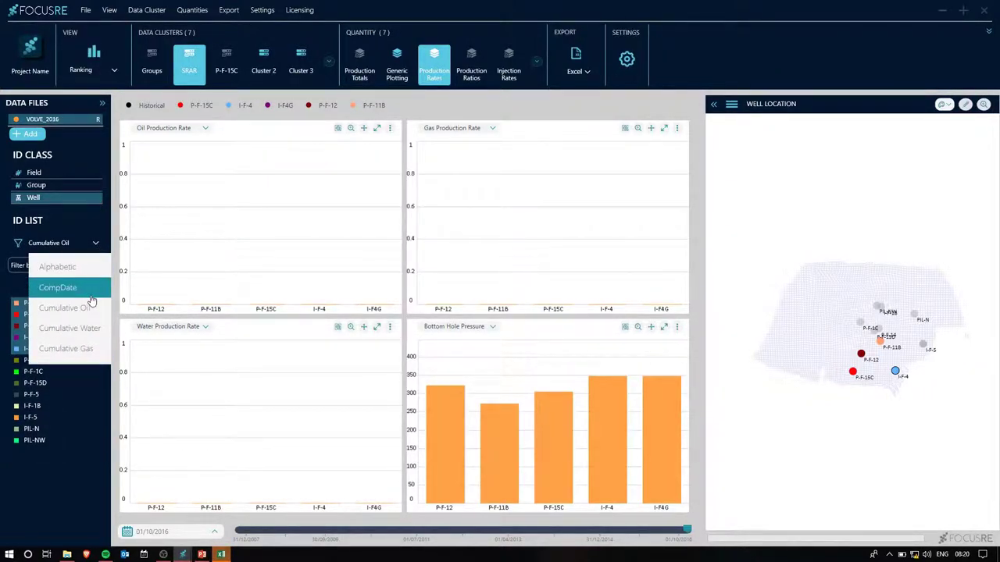
click(86, 307)
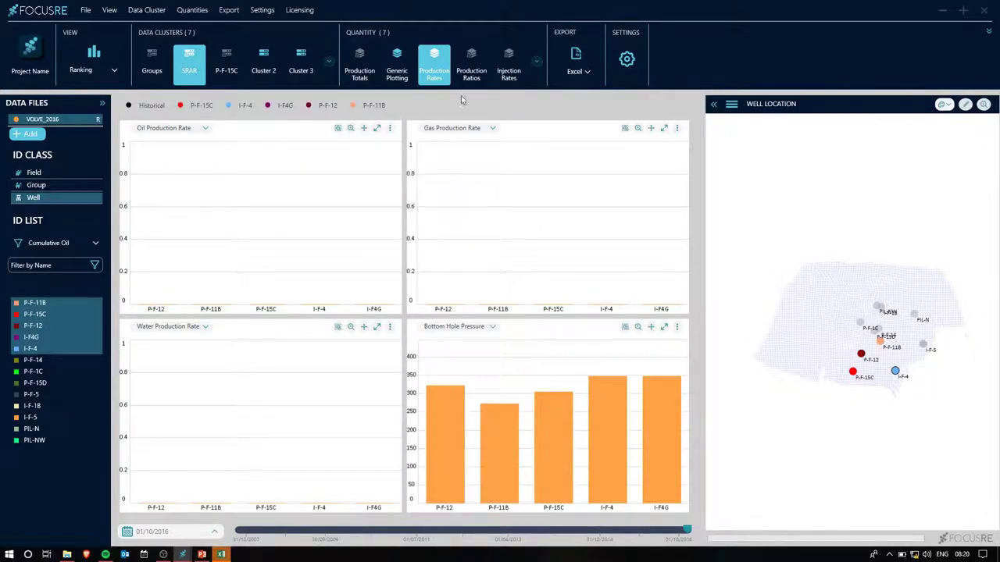
click(360, 72)
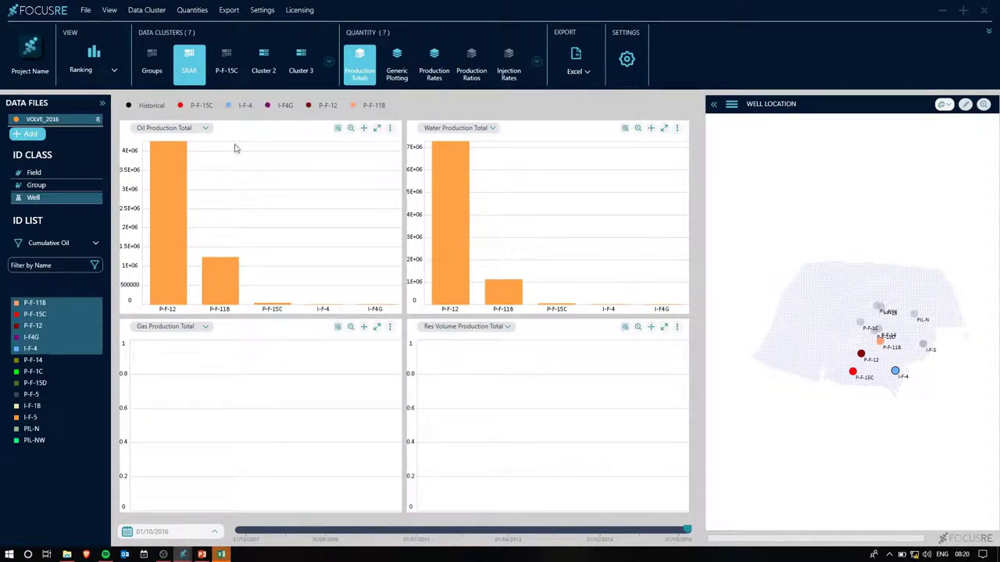
Copy the oil total chart's data to the clipboard via Other > Data to Clipboard
click(390, 129)
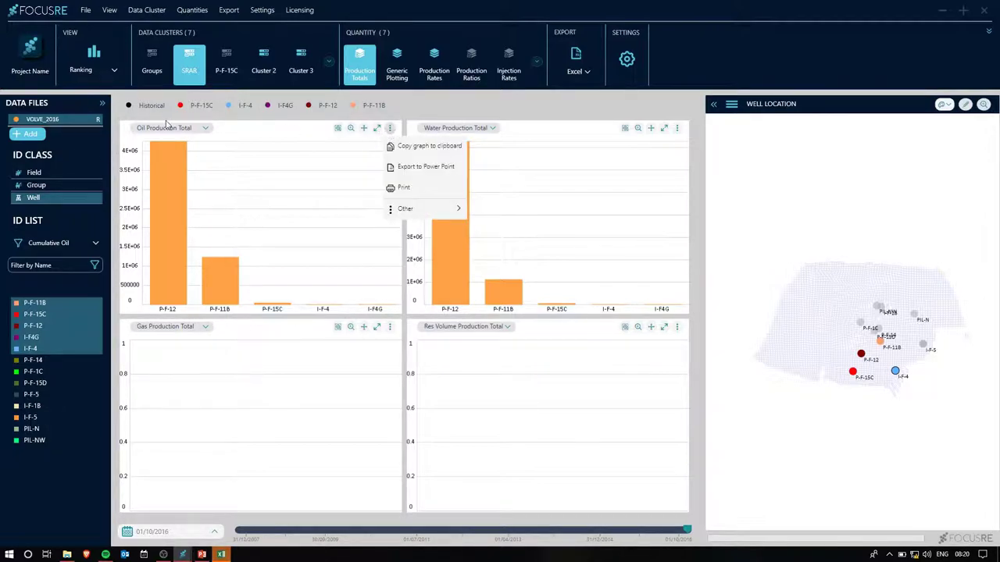
mouse_move(417, 210)
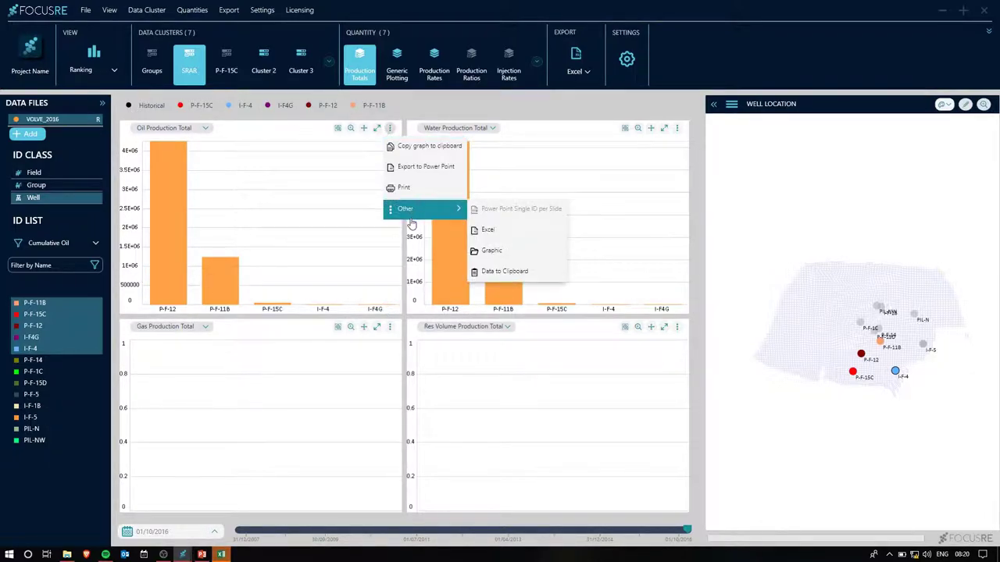
click(519, 274)
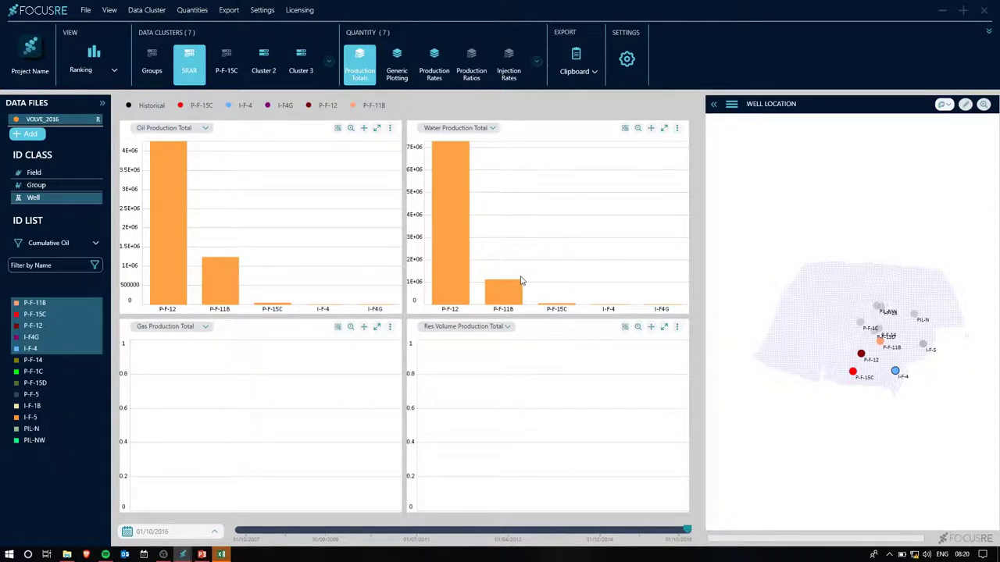
In the Volve_P-F-15C workbook, move the OPR oil rate chart right, clear of its data
mouse_move(222, 556)
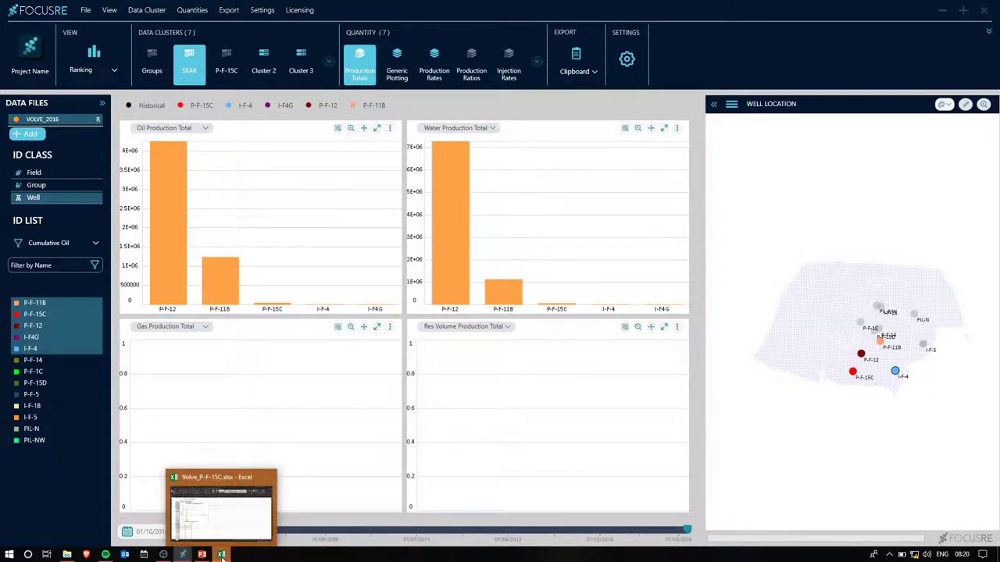
click(222, 556)
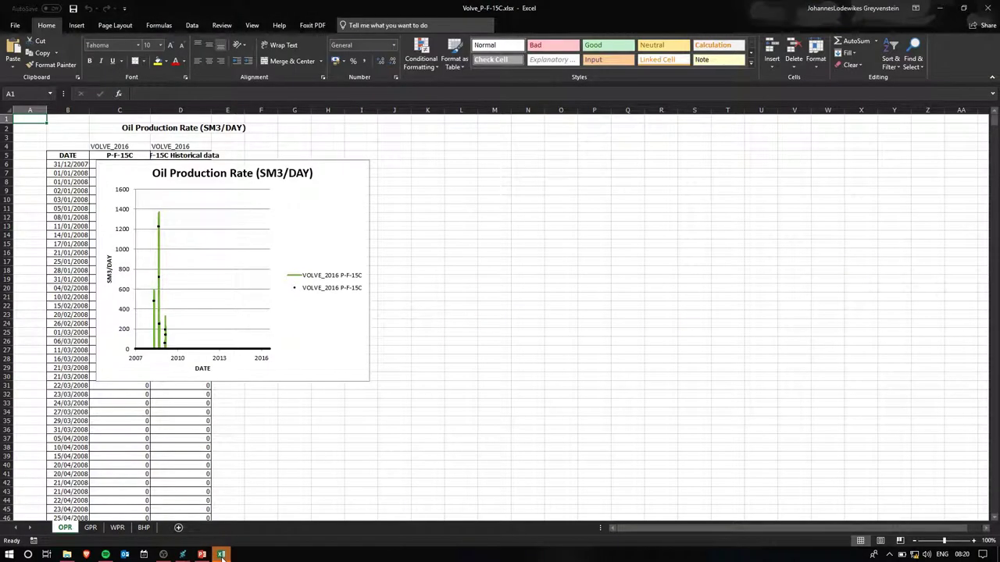
drag(340, 216, 507, 214)
click(827, 208)
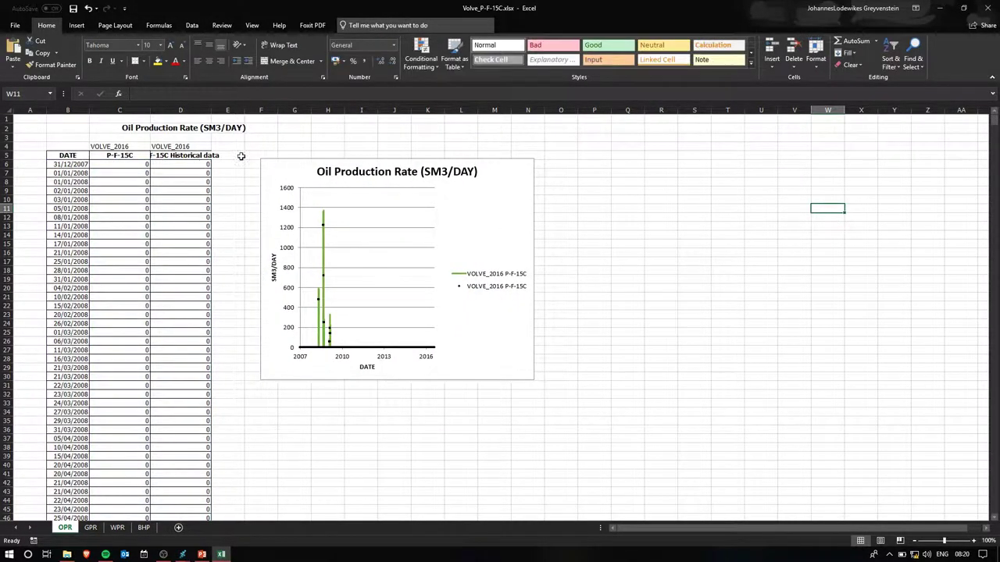
Move the BHP pressure chart right, off its data columns
click(90, 530)
click(115, 529)
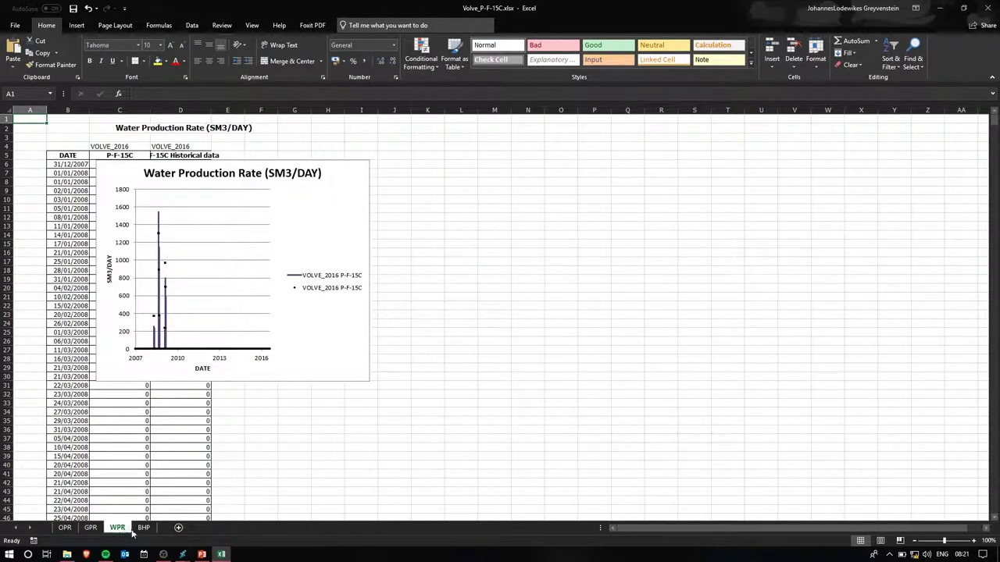
click(144, 528)
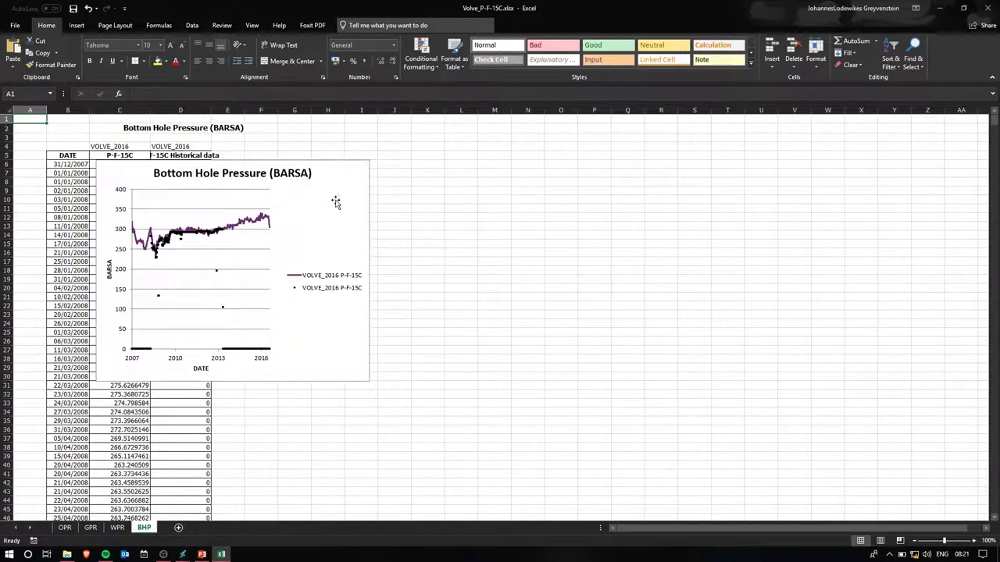
drag(336, 201, 478, 199)
click(661, 199)
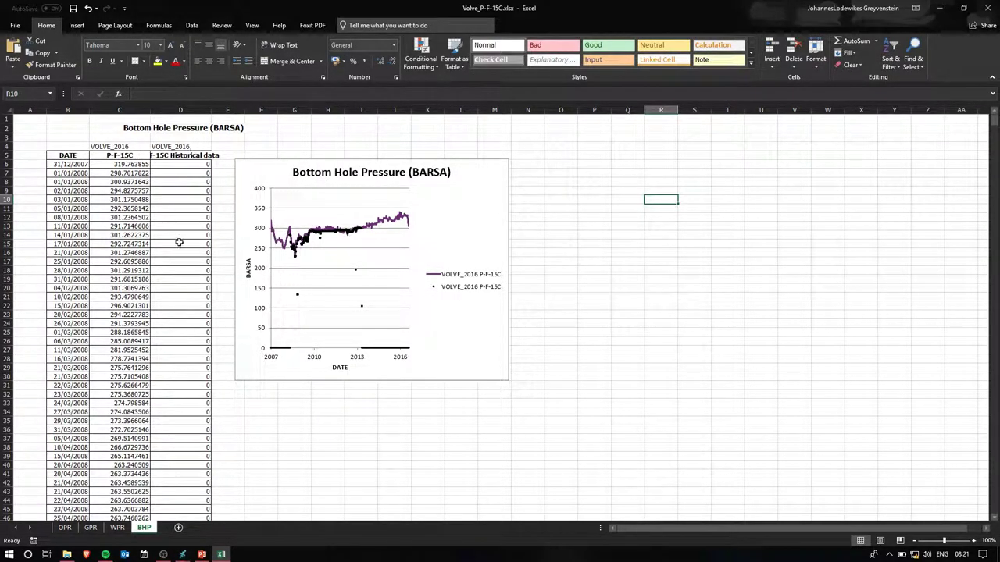
Check the BHP chart's simulated and historical series, then add a blank Sheet1 after BHP
click(383, 228)
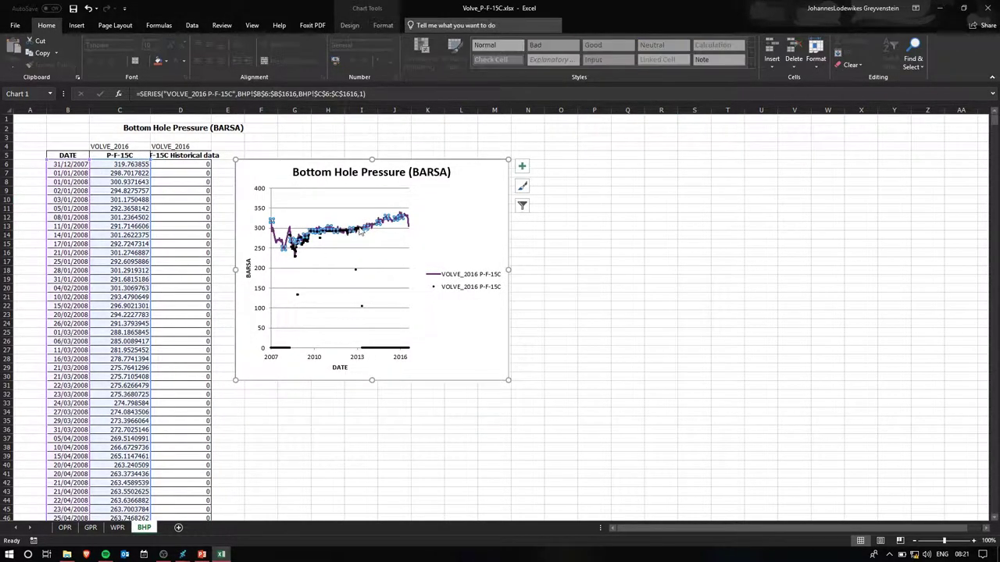
click(446, 237)
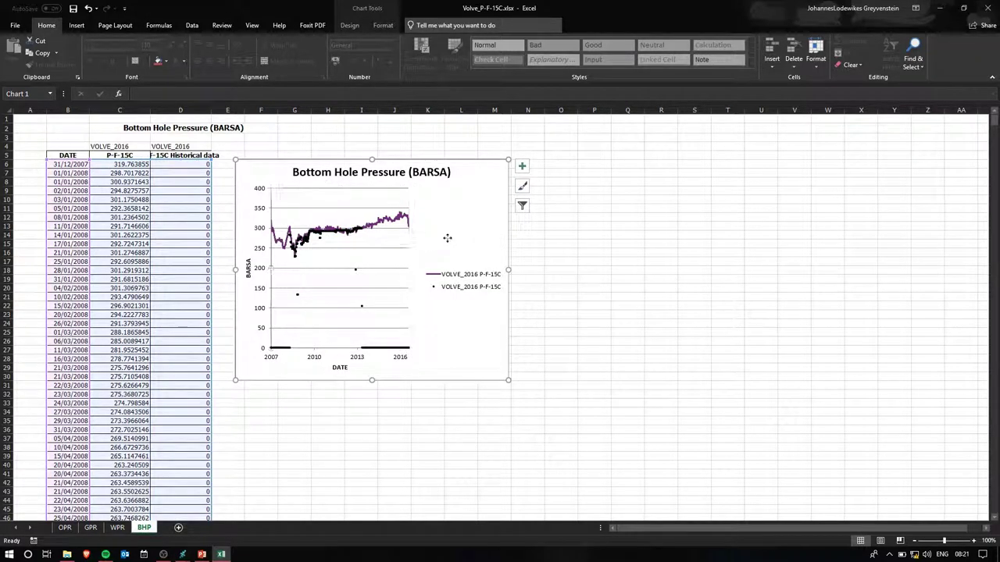
click(356, 270)
click(694, 217)
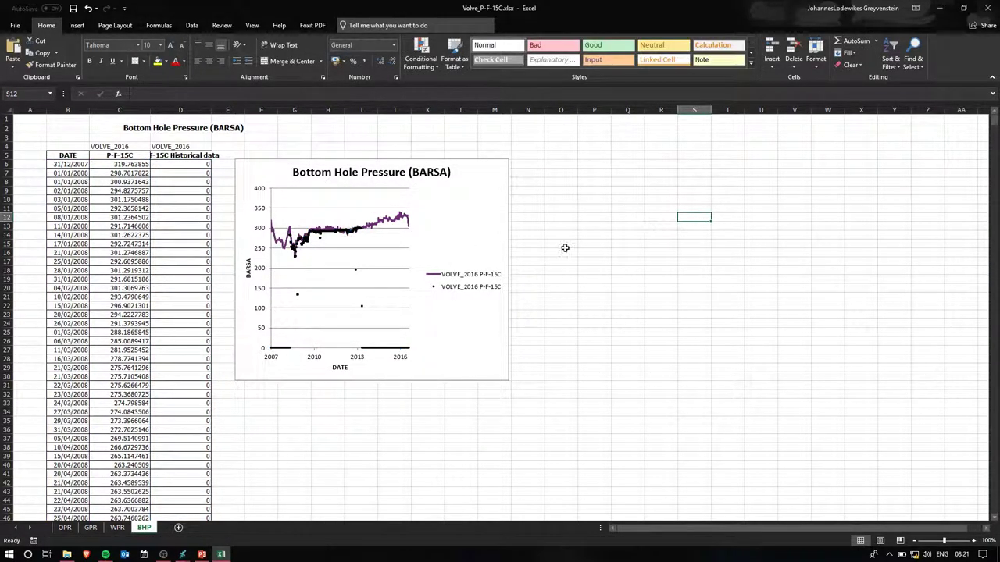
click(178, 528)
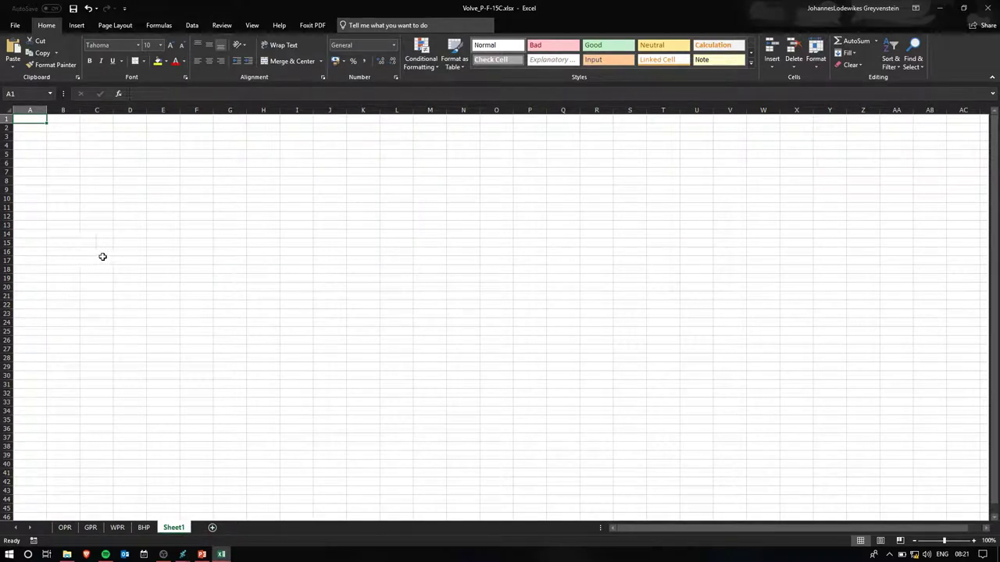
Rename Sheet1 to Ranking and paste the SRAR well production data at A1
right_click(187, 528)
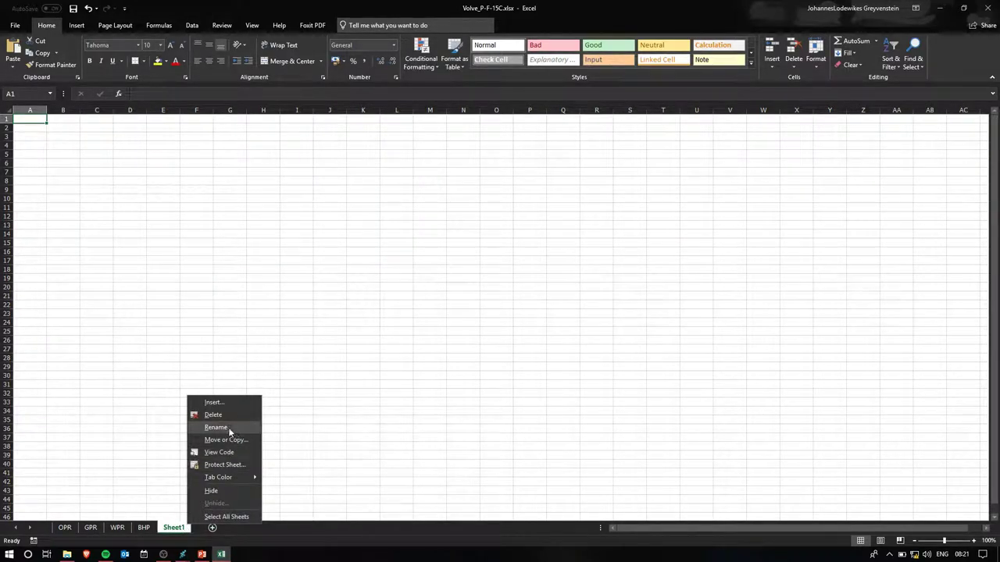
click(228, 427)
text(Ranking)
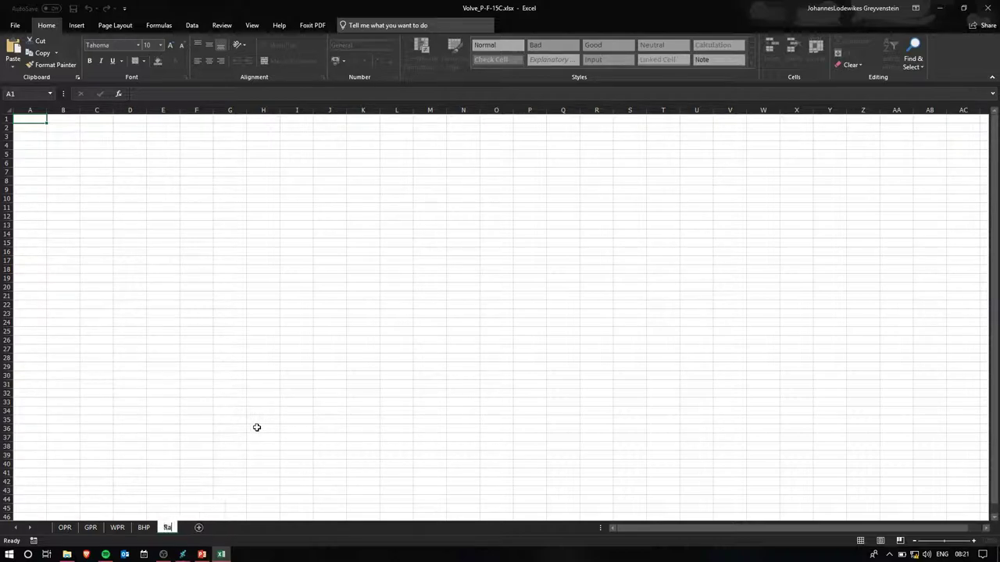
click(256, 427)
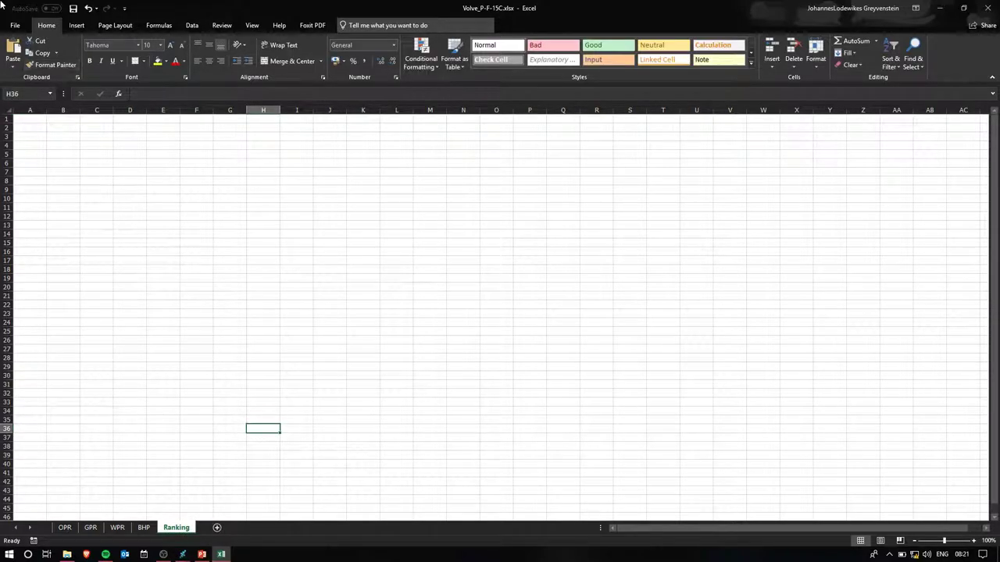
click(38, 120)
key(ctrl+v)
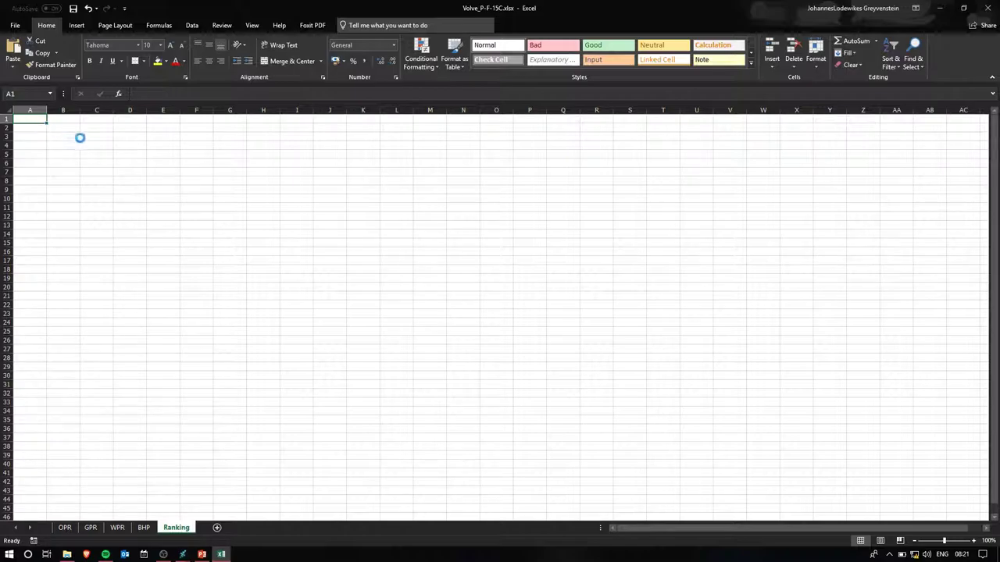
click(529, 198)
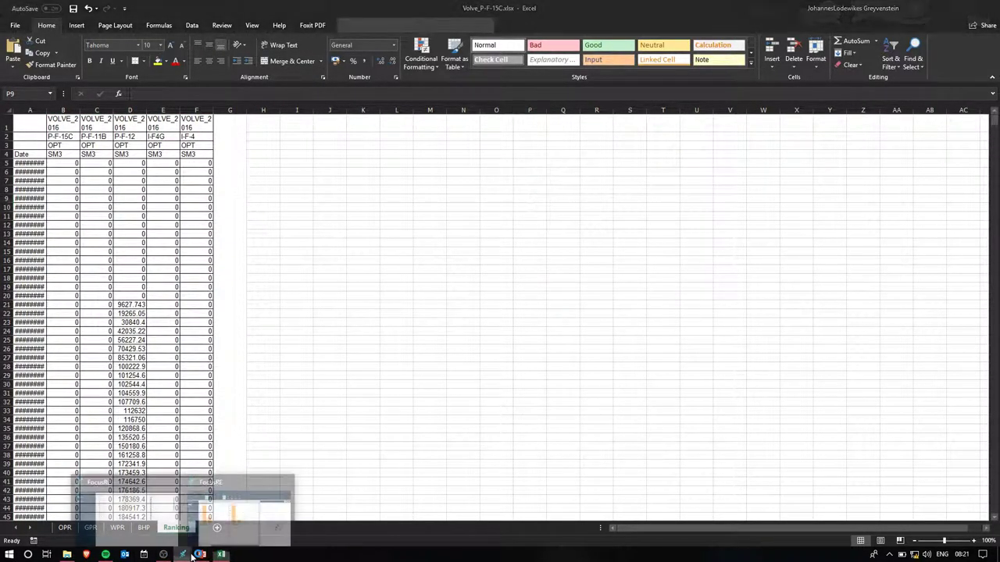
Paste FocusRE's Oil Production Total chart at L4, save the workbook and minimise Excel
mouse_move(182, 554)
click(242, 511)
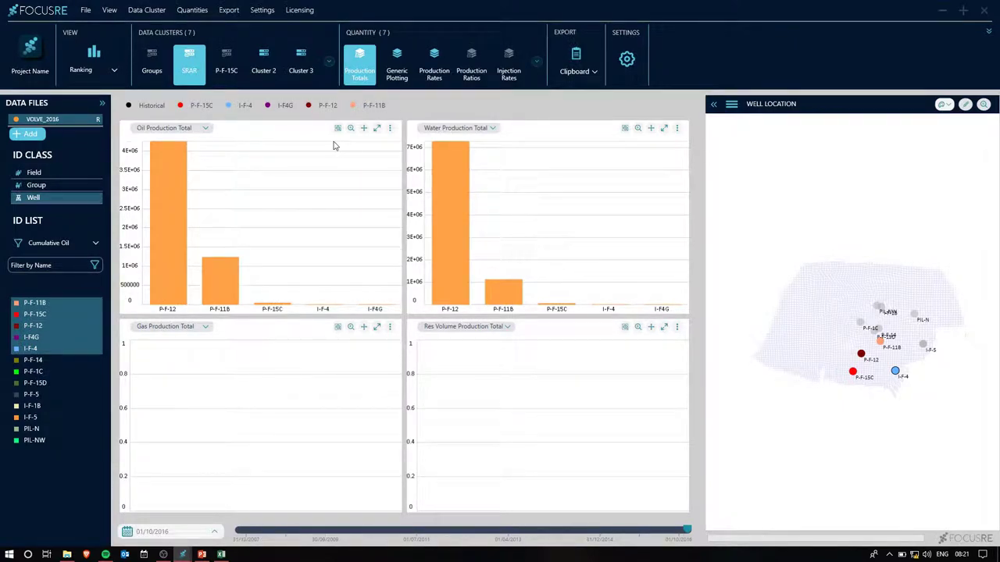
click(389, 129)
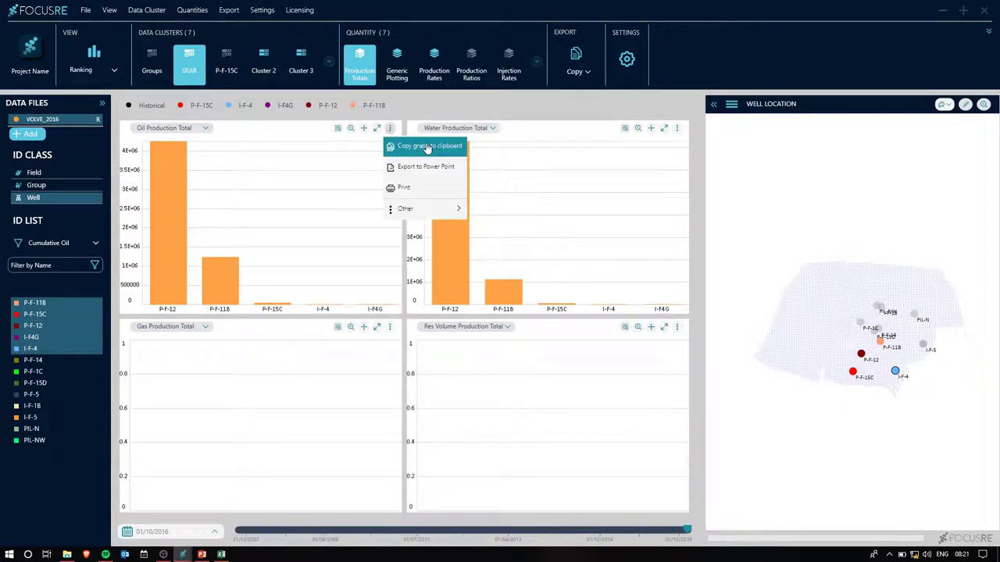
click(427, 147)
click(221, 554)
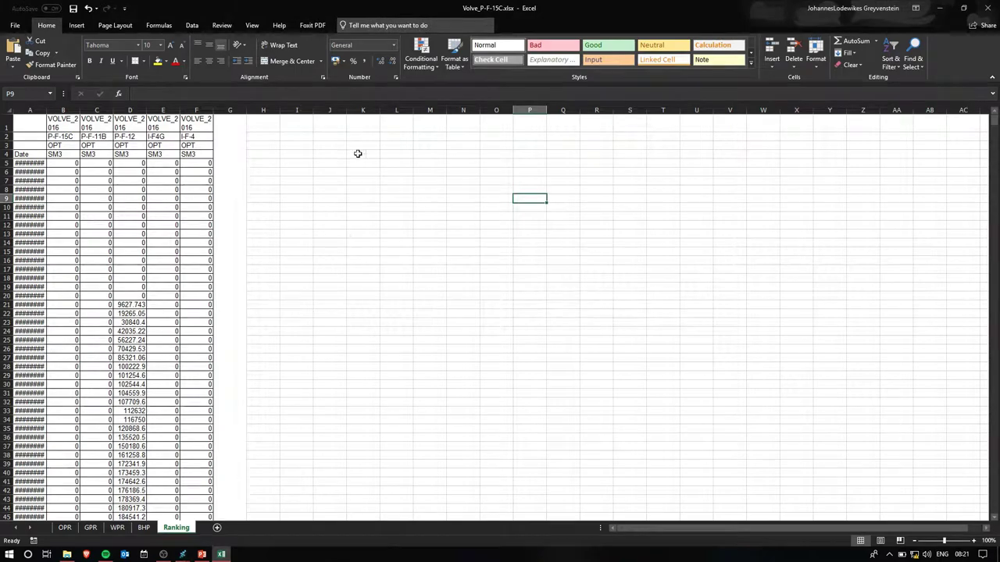
click(383, 155)
key(ctrl+v)
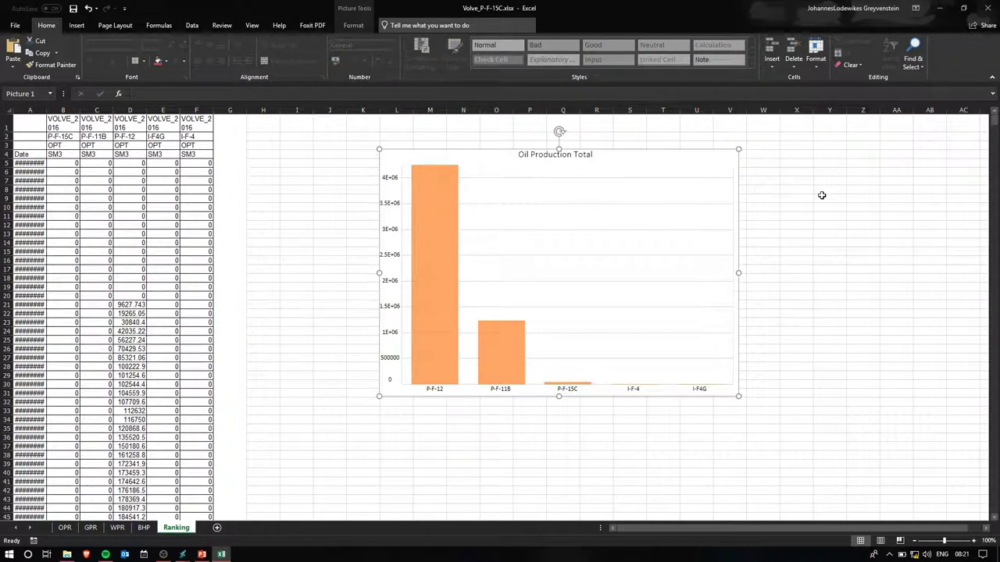
key(ctrl+s)
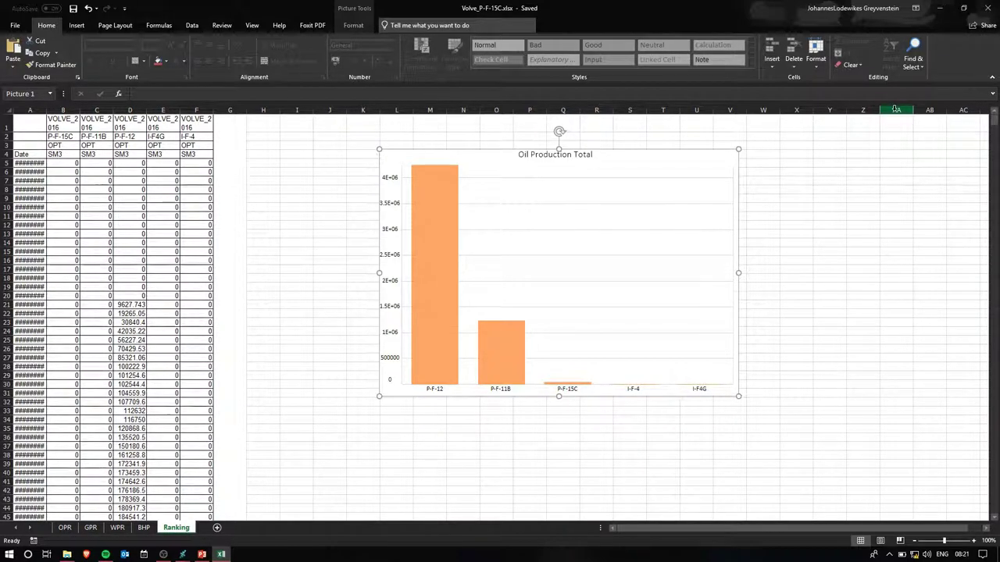
click(939, 8)
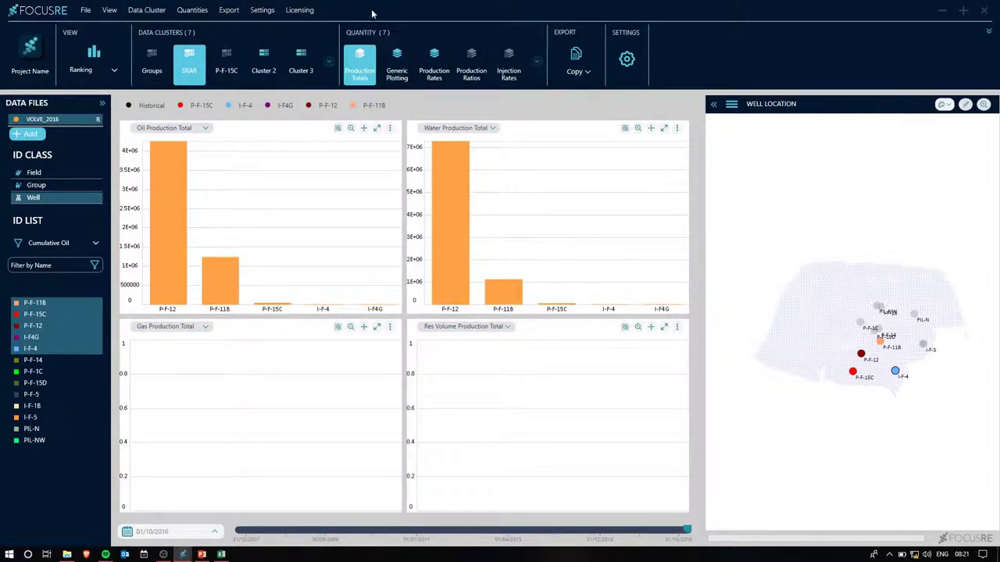
Show Cluster 2 in Performance view by individual Well, lassoing the northern wells on the zoomed map
click(269, 62)
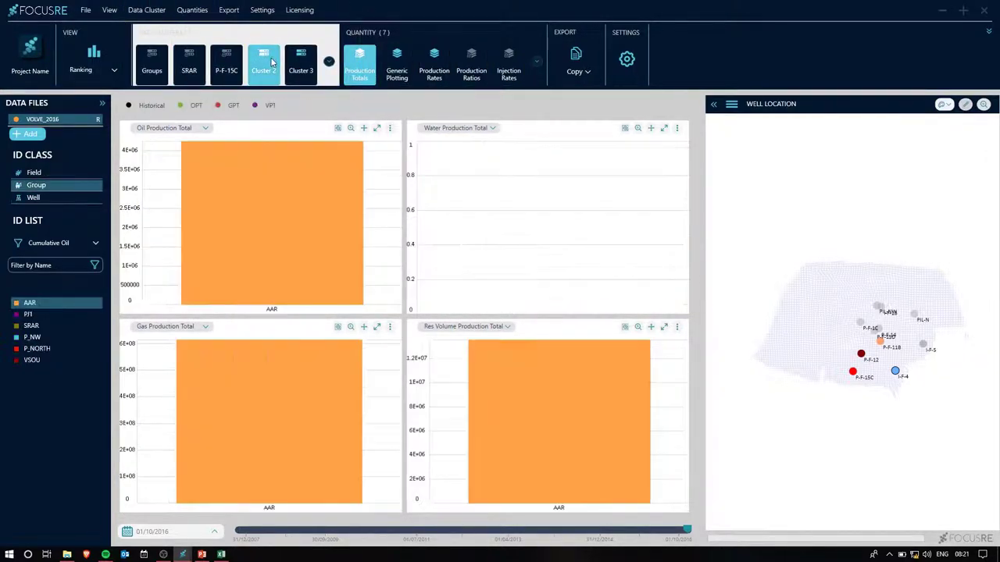
click(101, 72)
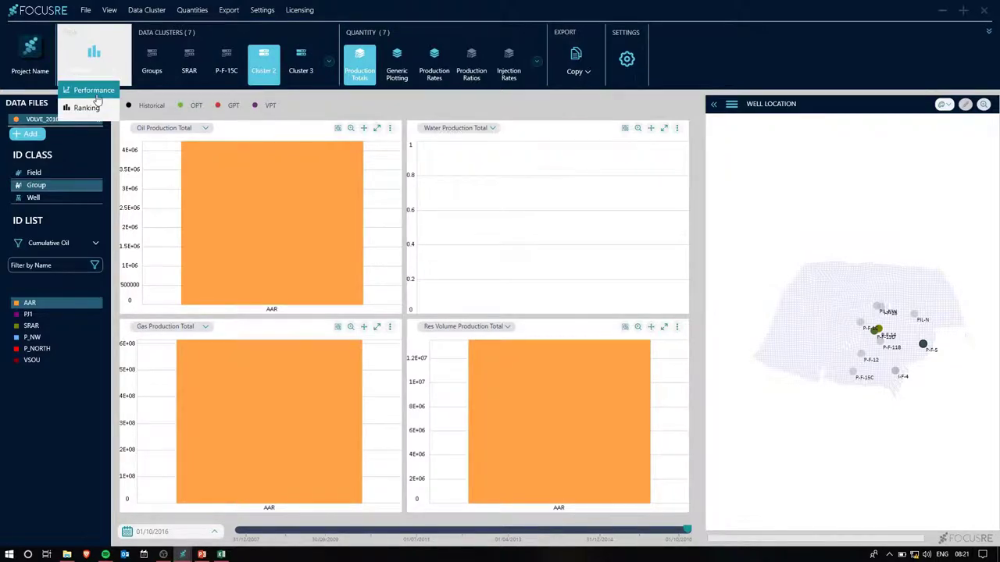
click(94, 91)
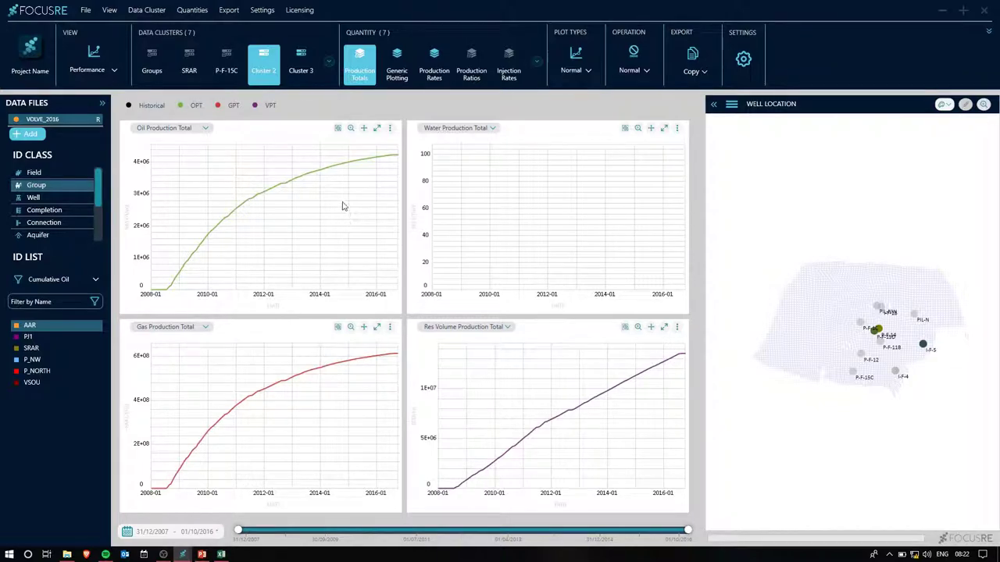
click(39, 199)
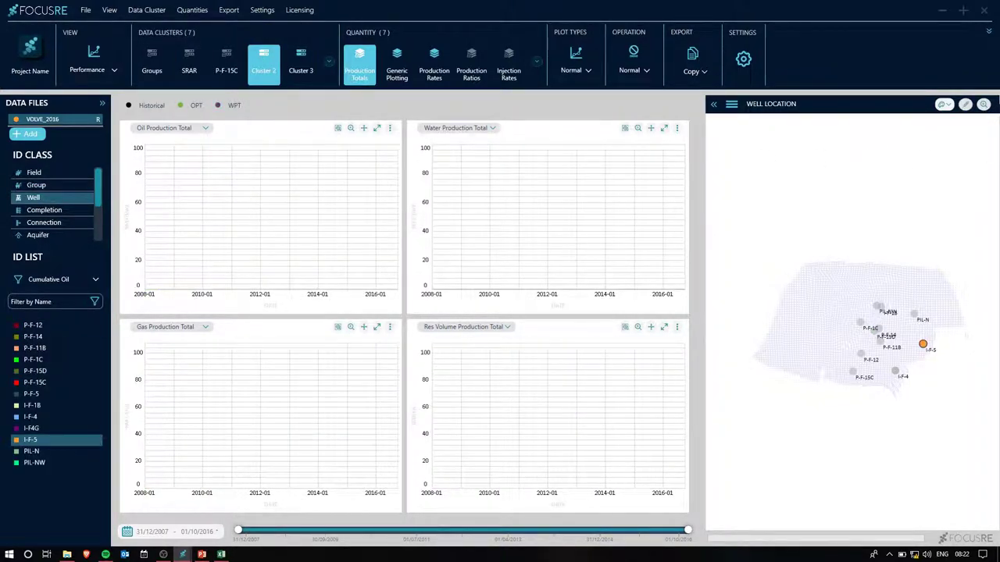
scroll(910, 331, up, 3)
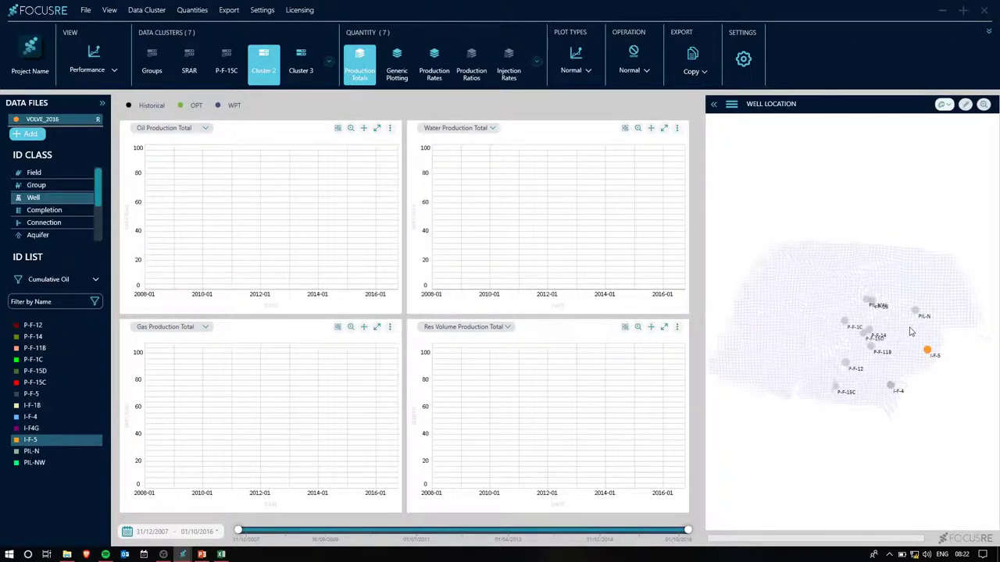
scroll(906, 320, up, 4)
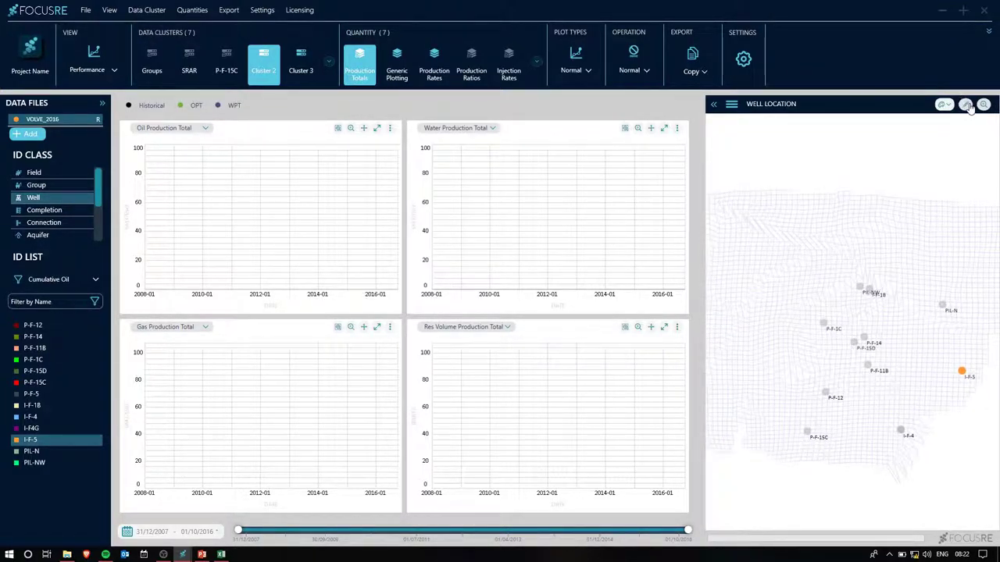
mouse_move(878, 258)
mouse_down()
mouse_move(775, 316)
mouse_move(828, 359)
mouse_move(875, 357)
mouse_move(952, 385)
mouse_move(989, 322)
mouse_move(948, 271)
mouse_move(877, 263)
mouse_up()
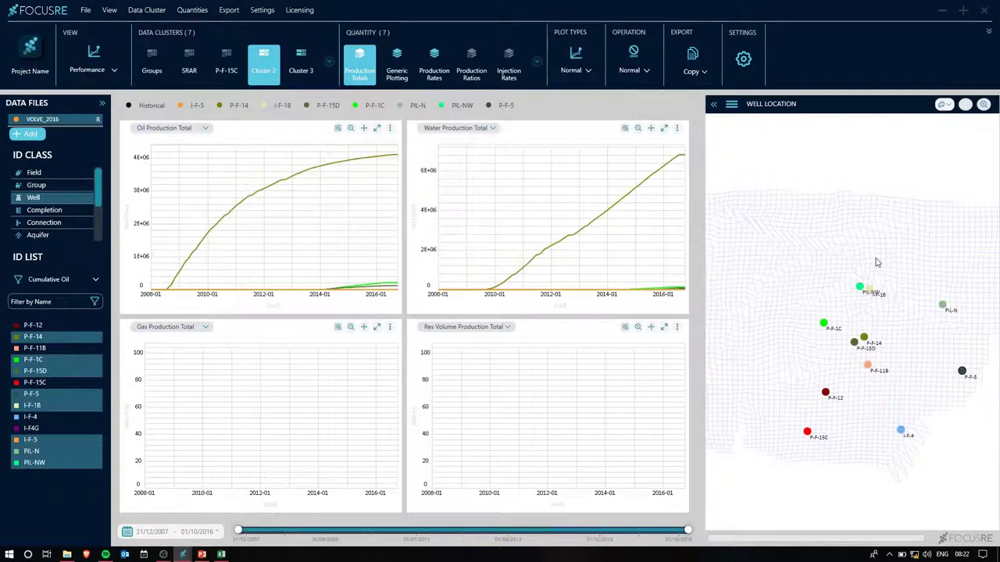
Hide the well map and plot production rates with VOLVE_2016 historical data overlaid, then open Export options
click(711, 105)
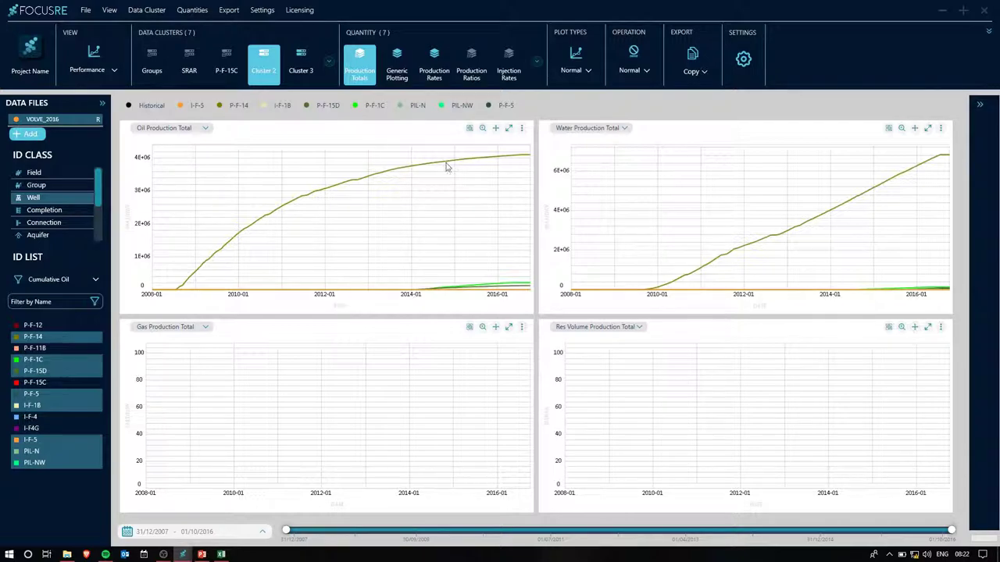
click(435, 72)
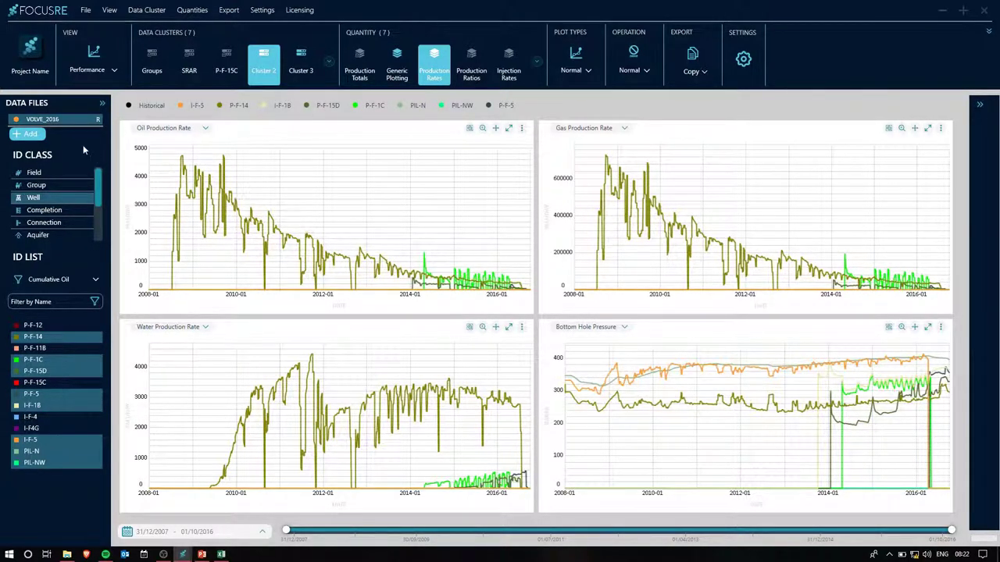
right_click(80, 120)
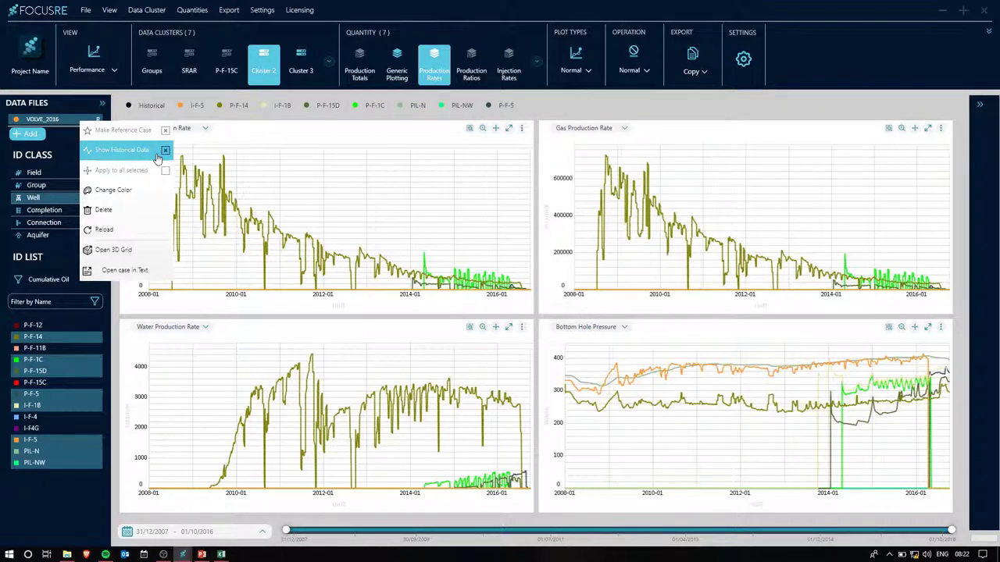
click(157, 158)
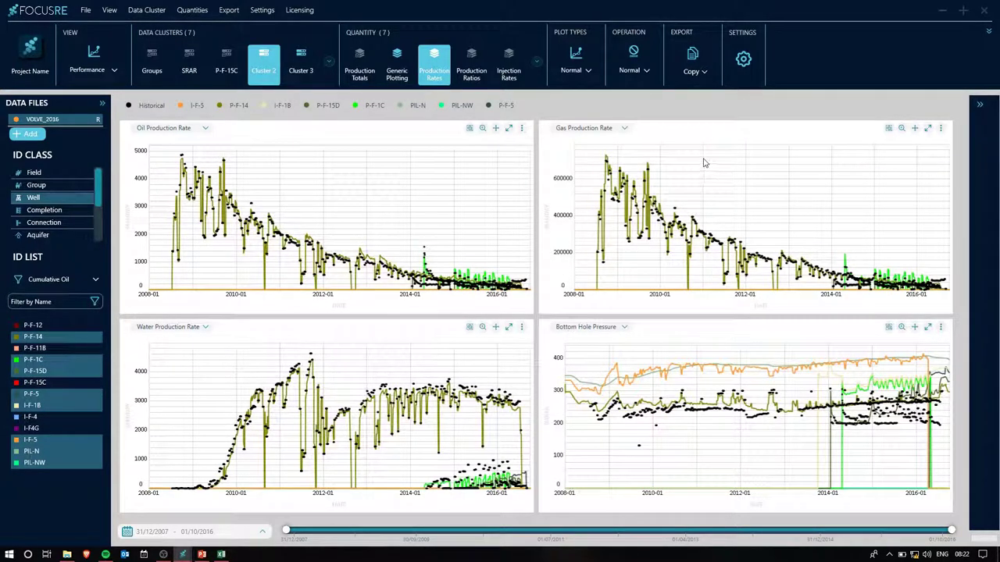
click(704, 71)
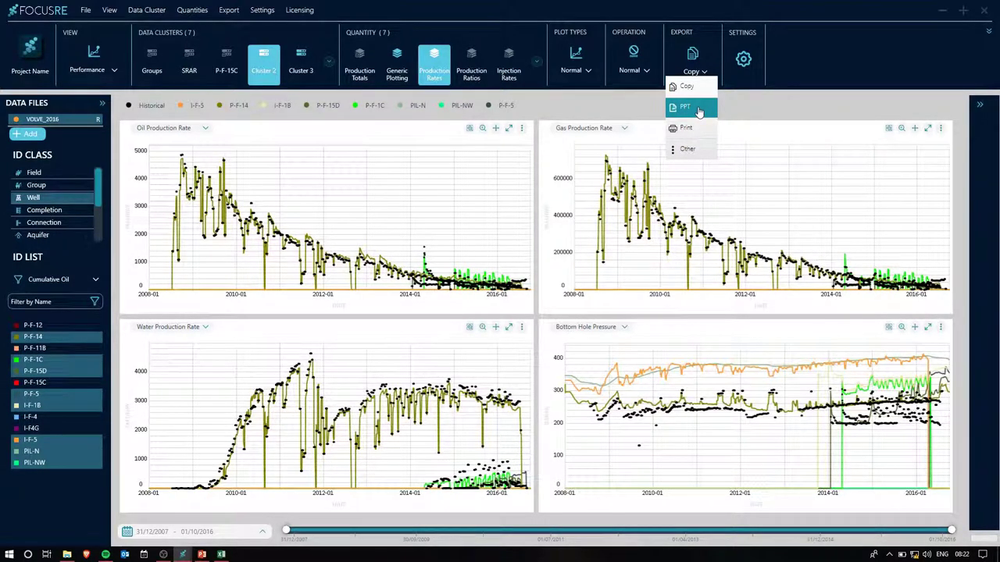
mouse_move(694, 151)
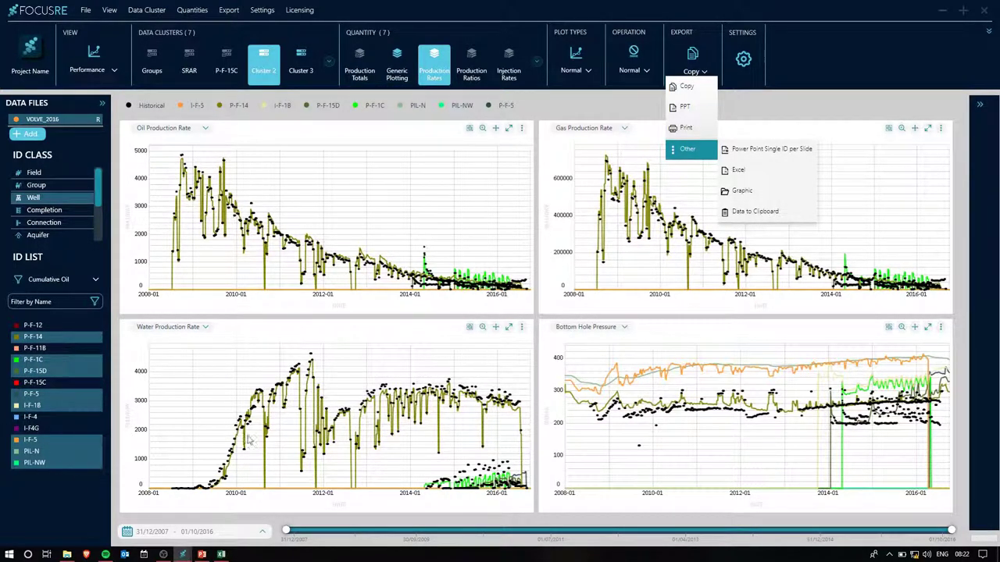
Export one PowerPoint slide per well, saved as Volve_Northern_Wells on the Desktop
click(767, 149)
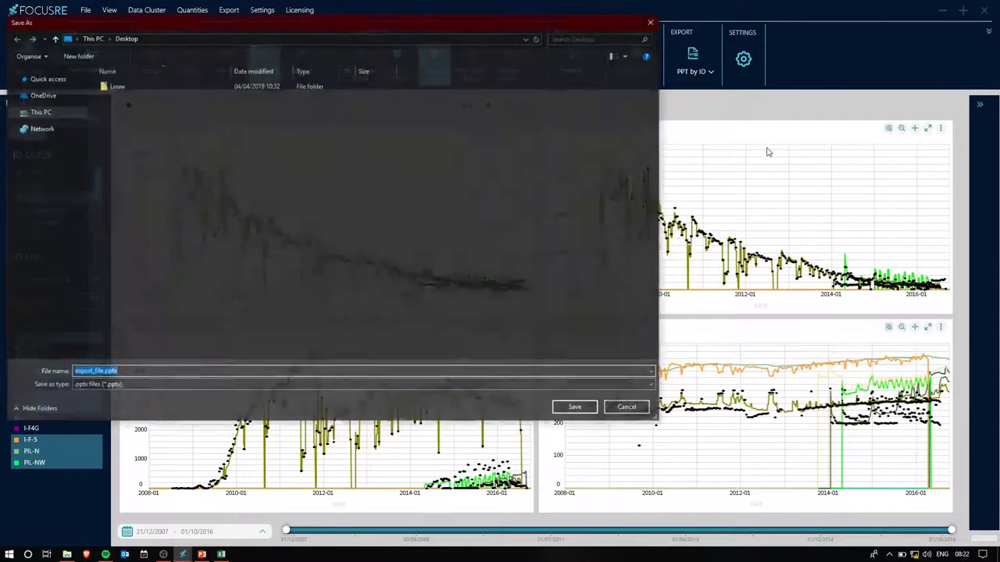
text(V)
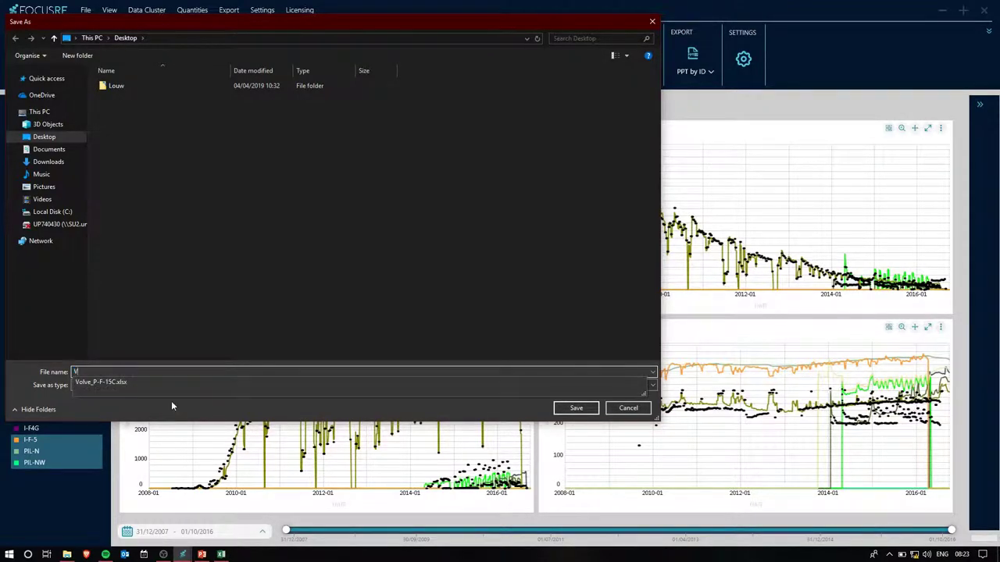
text(olve_Northern_)
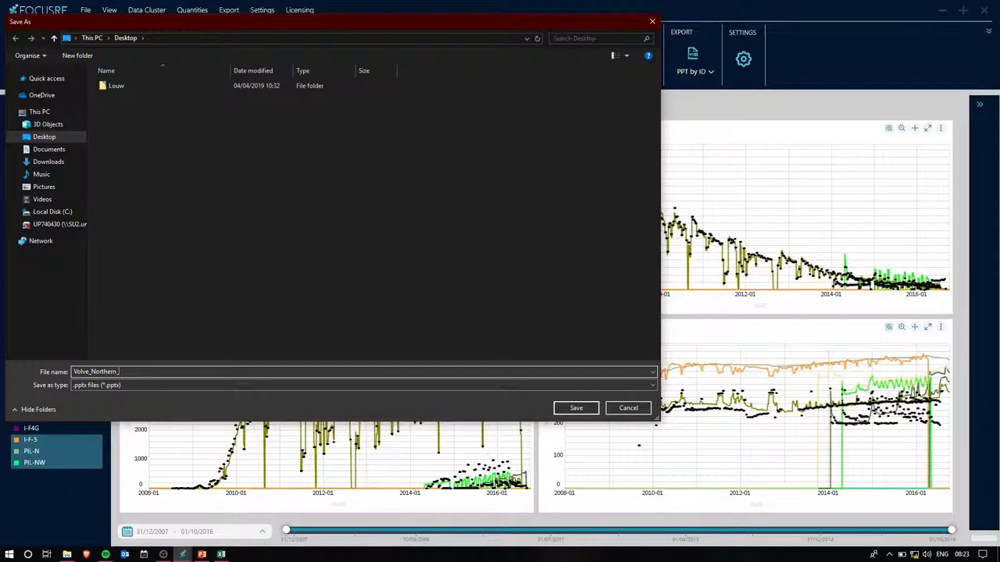
text(Wells)
click(568, 407)
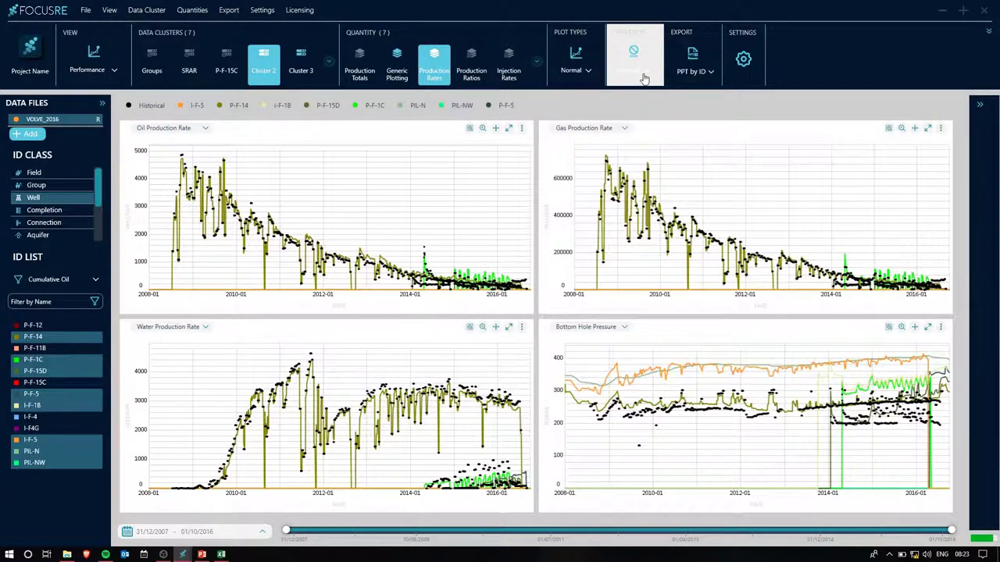
Set Export back to Copy and switch to Volve_Northern_Wells.pptx in PowerPoint
click(686, 72)
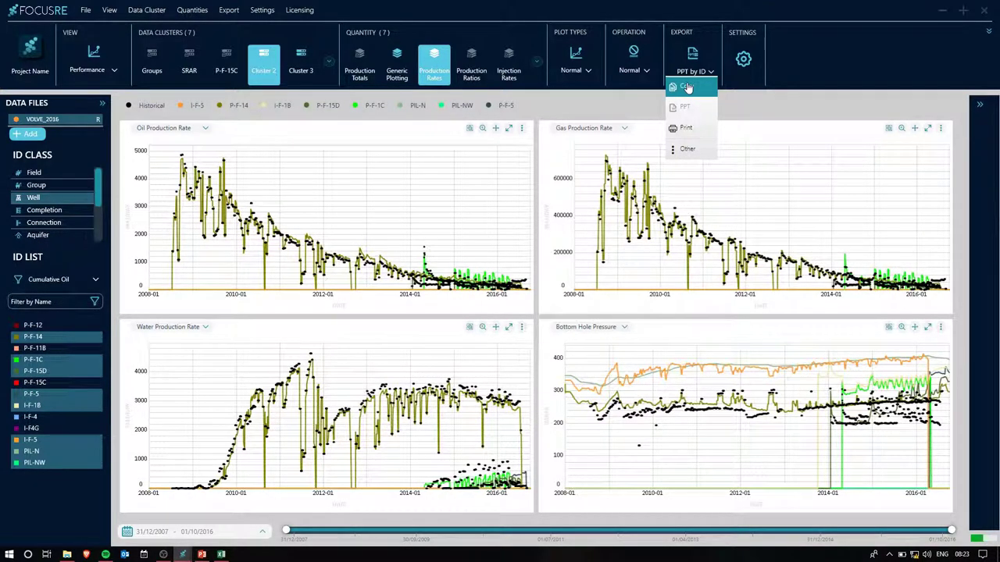
click(686, 88)
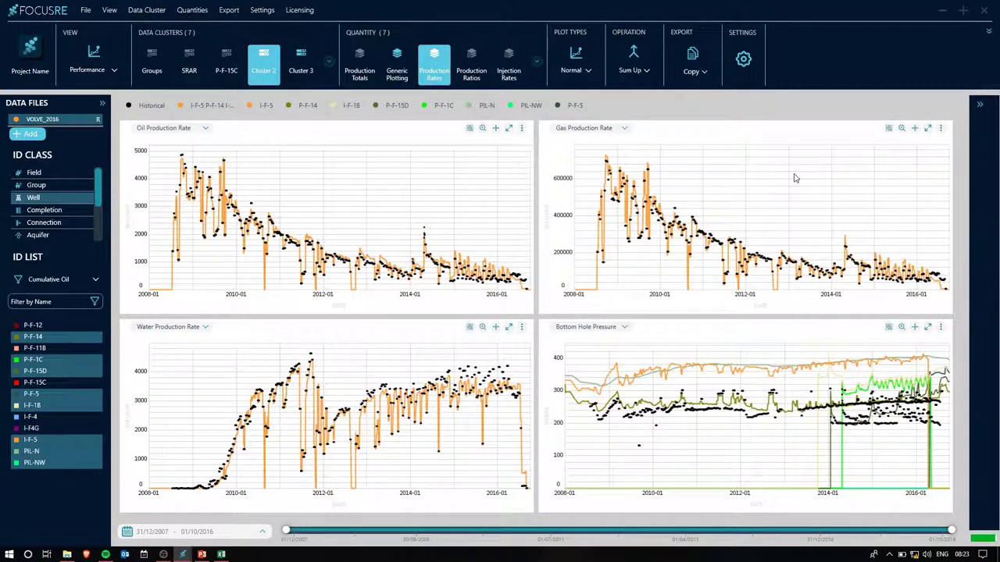
key(alt+Tab)
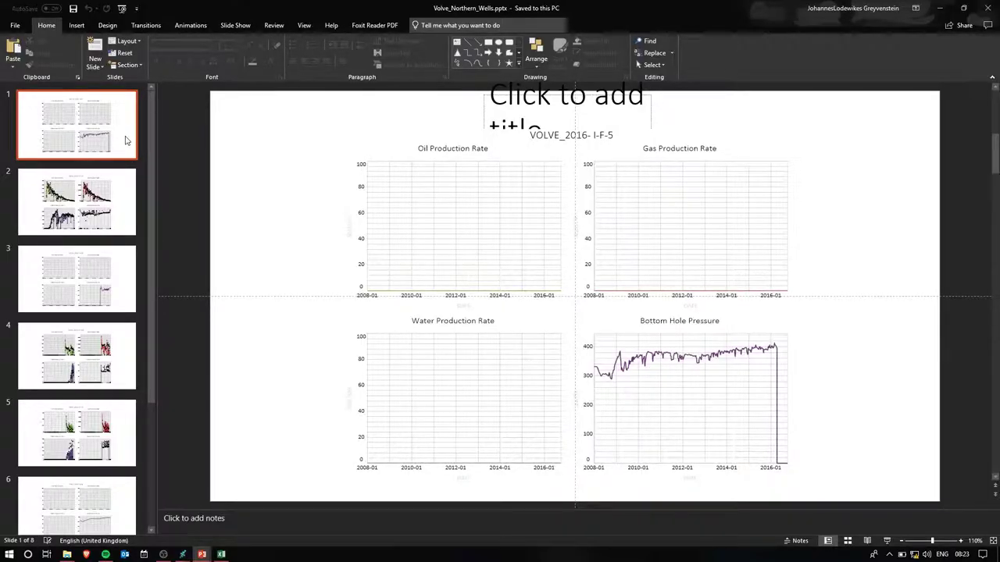
Add a new slide after slide 8 (P-F-5) and paste the four-panel production chart onto it
key(Down)
key(Down)
key(Down)
key(Down)
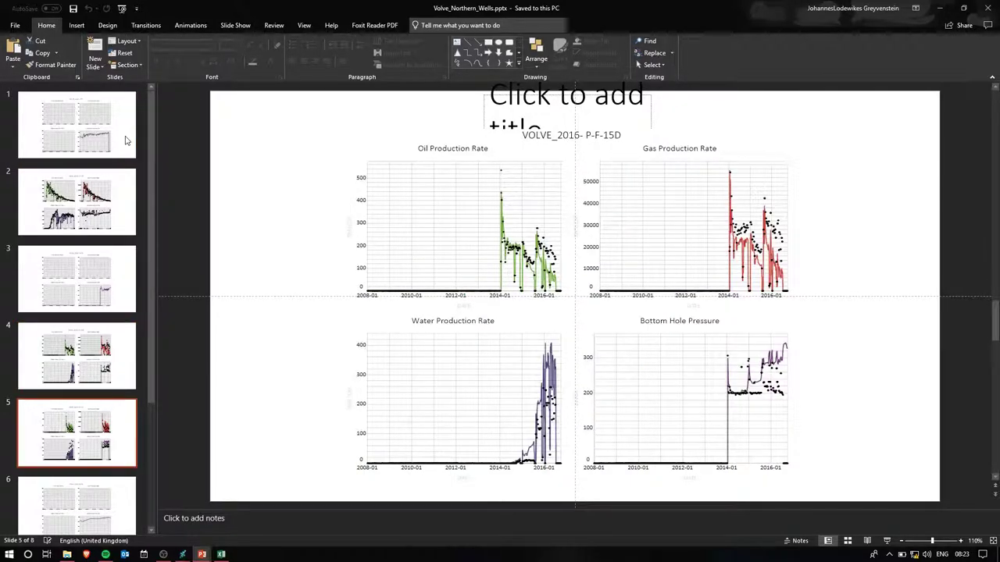
key(Down)
key(Down)
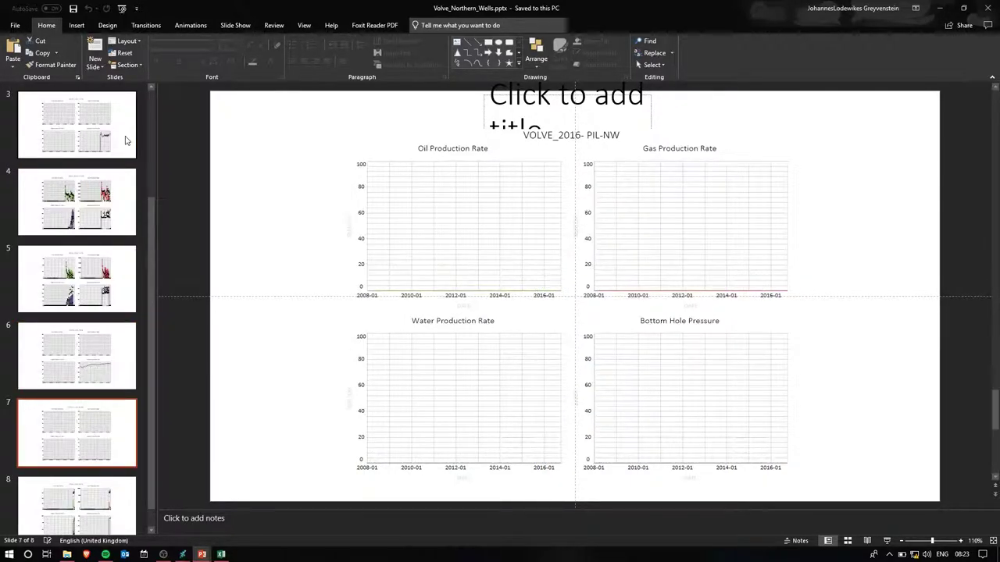
key(Down)
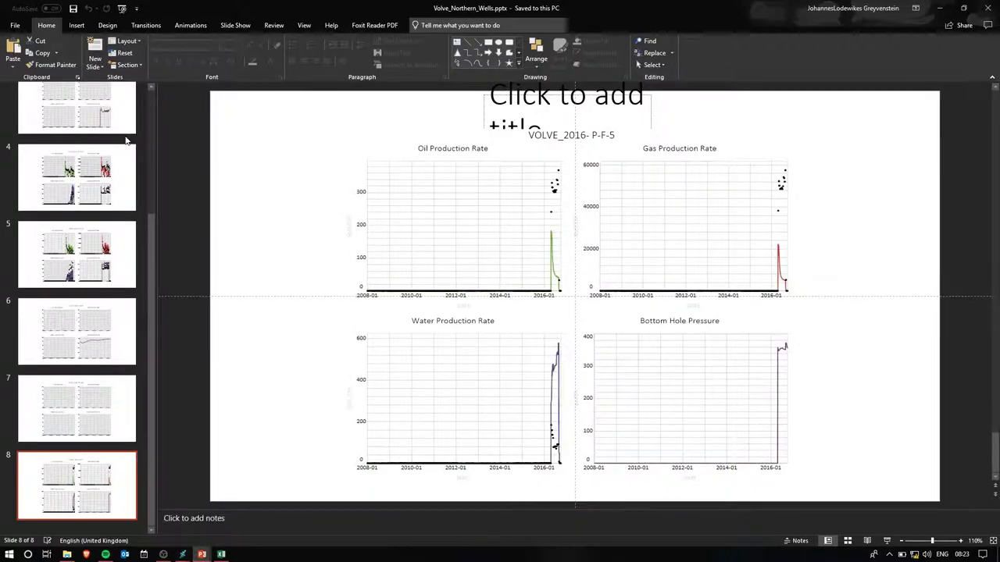
right_click(70, 524)
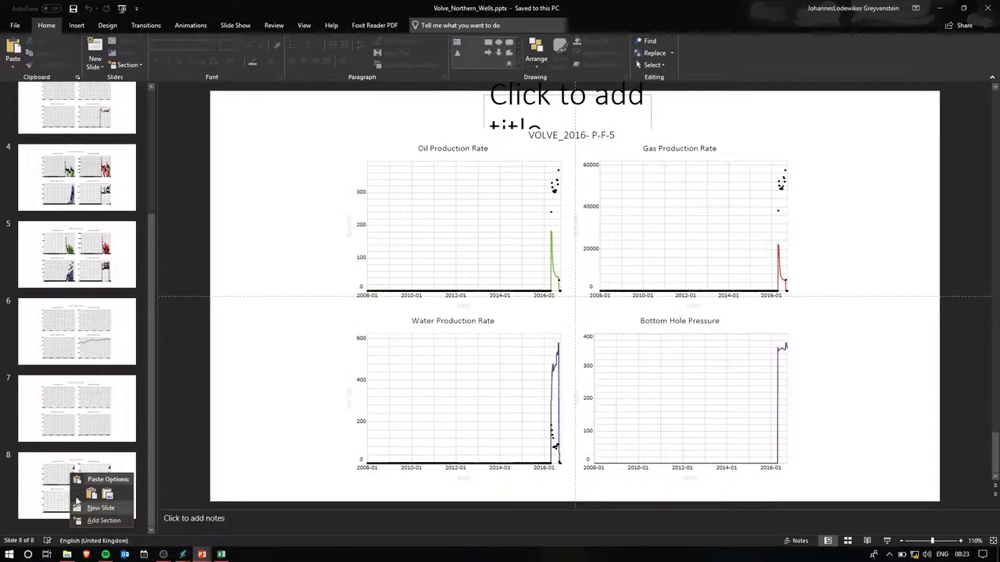
click(86, 505)
click(430, 212)
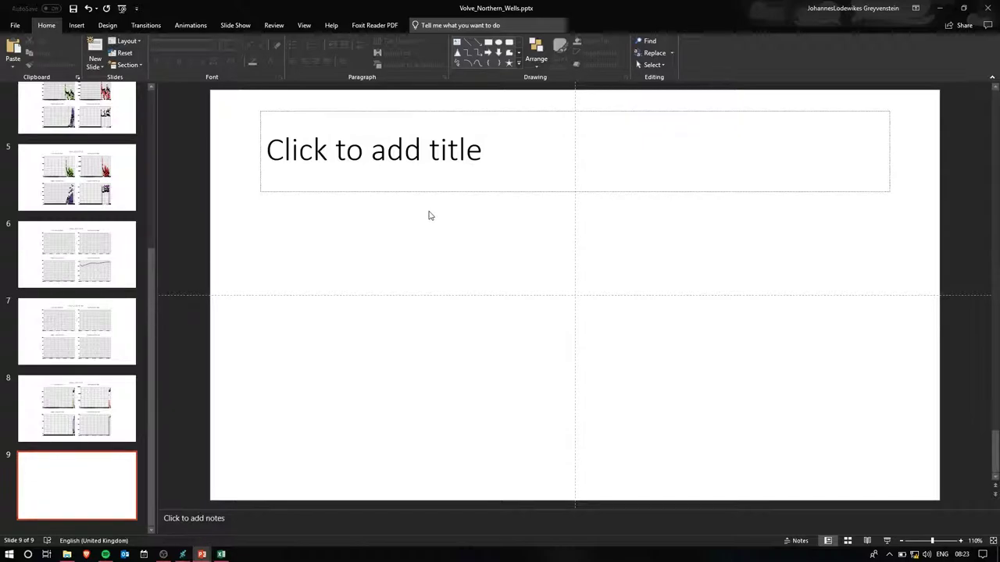
key(ctrl+v)
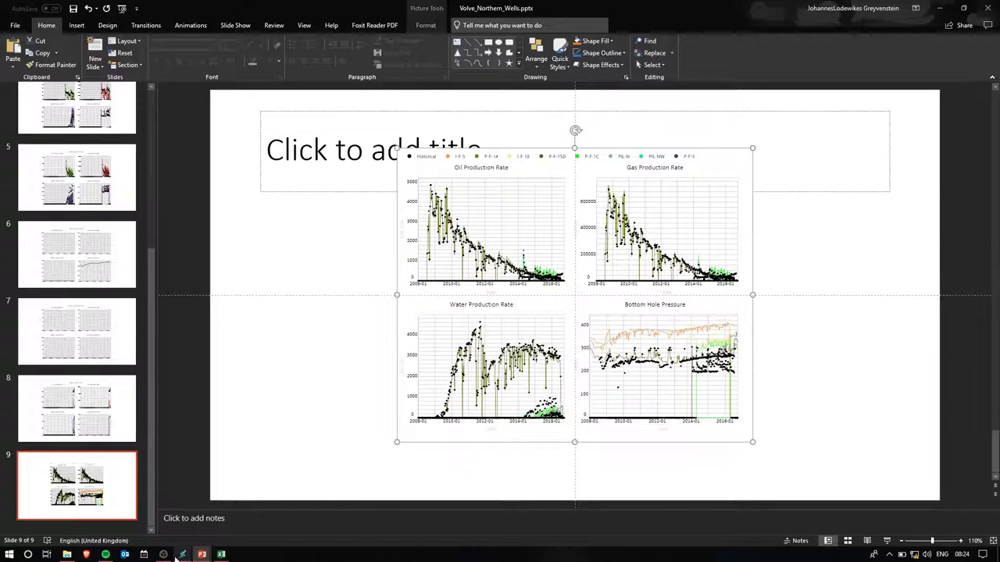
Back in FocusRE, copy the summed production-rate plots using Export > Copy
mouse_move(185, 557)
click(240, 512)
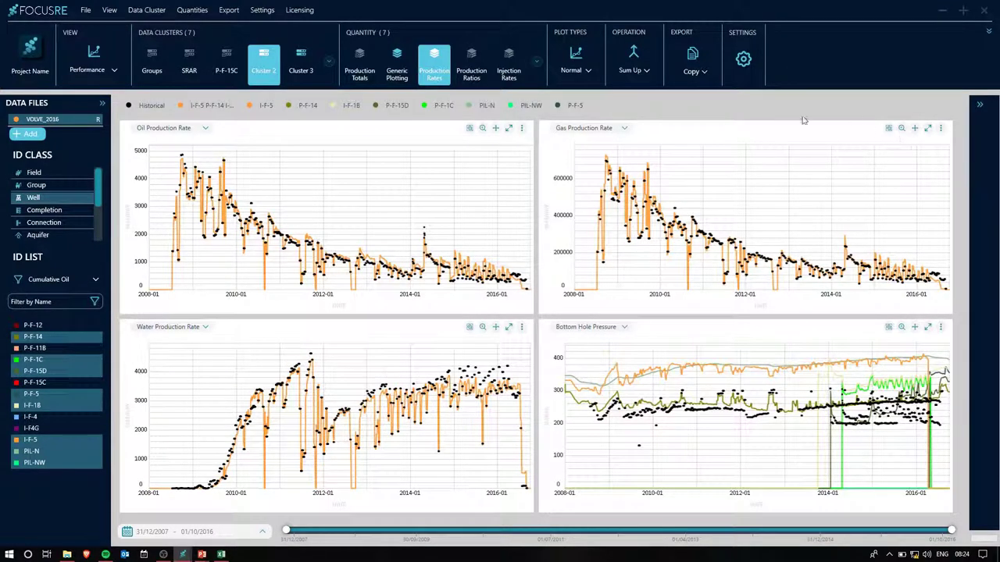
click(705, 79)
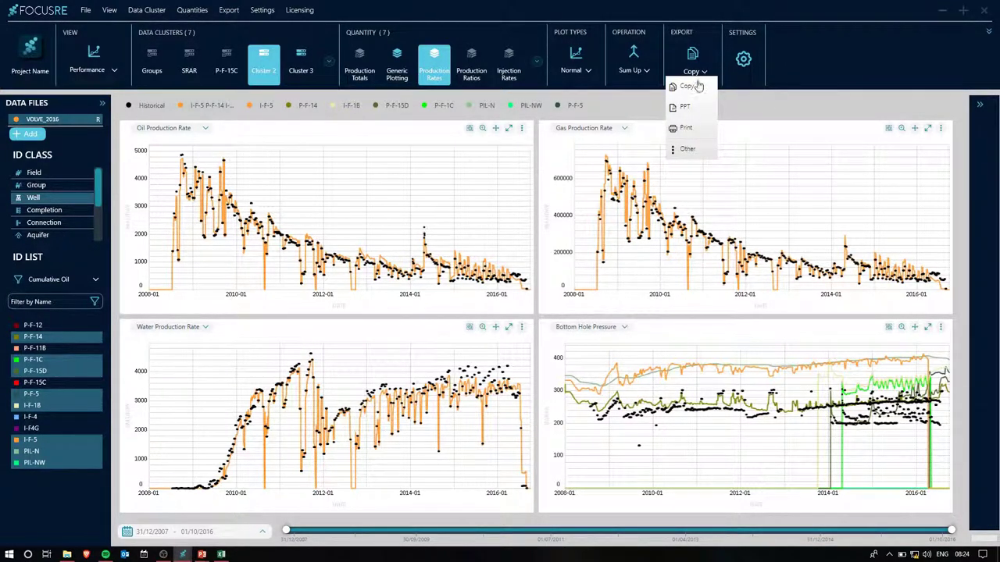
click(692, 86)
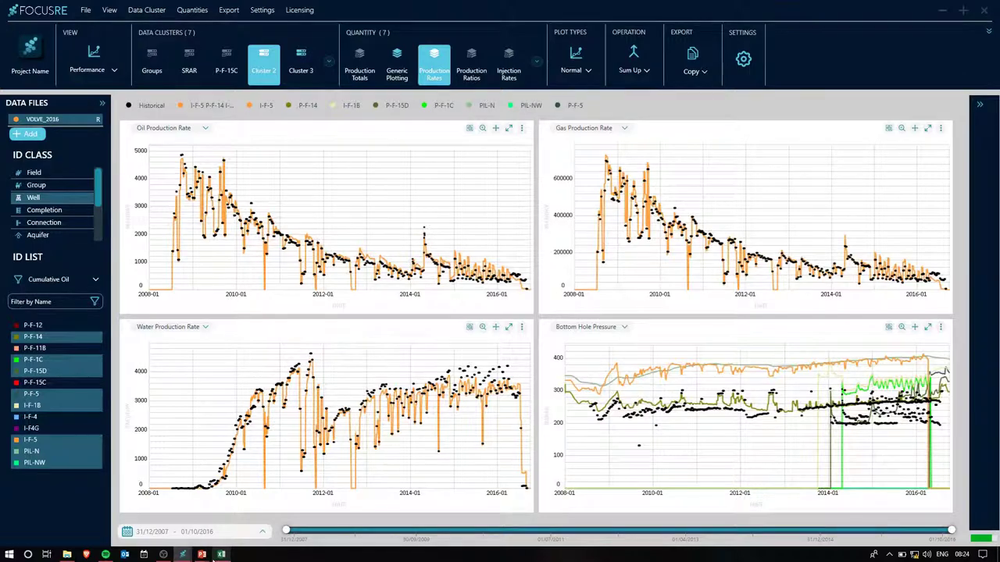
Paste the summed rate charts onto a new tenth slide, then return to FocusRE
mouse_move(201, 554)
click(249, 534)
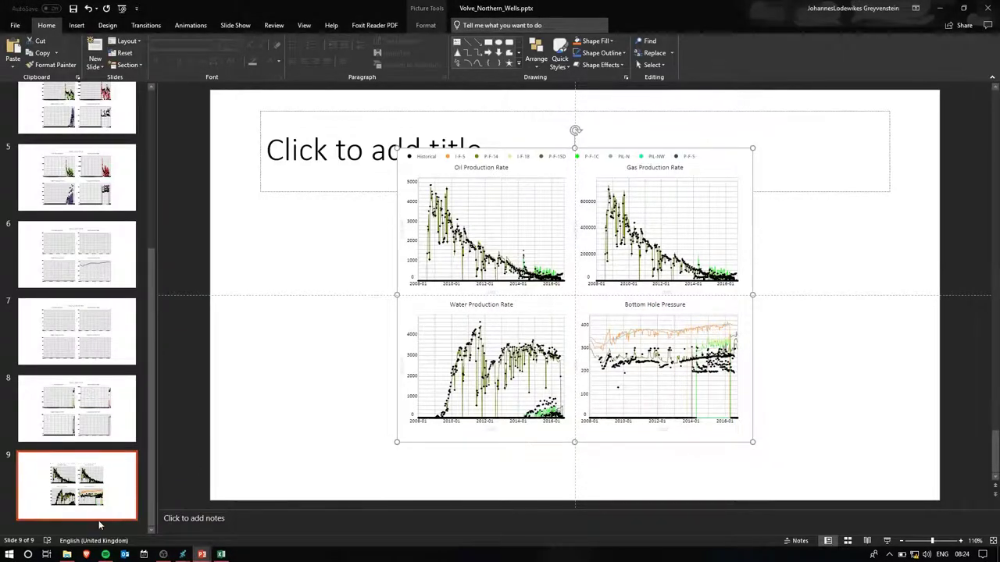
right_click(92, 473)
click(133, 511)
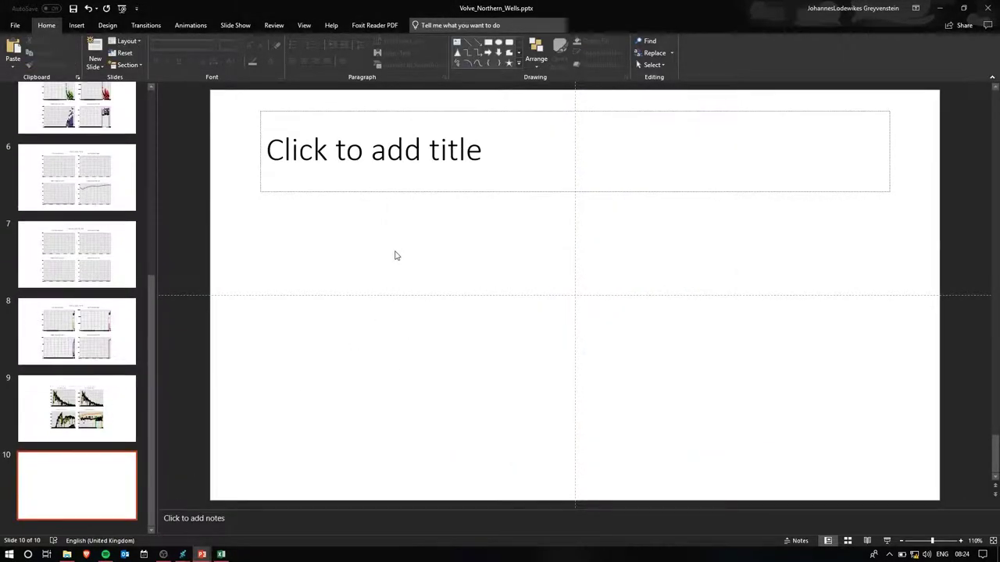
key(ctrl+v)
click(824, 278)
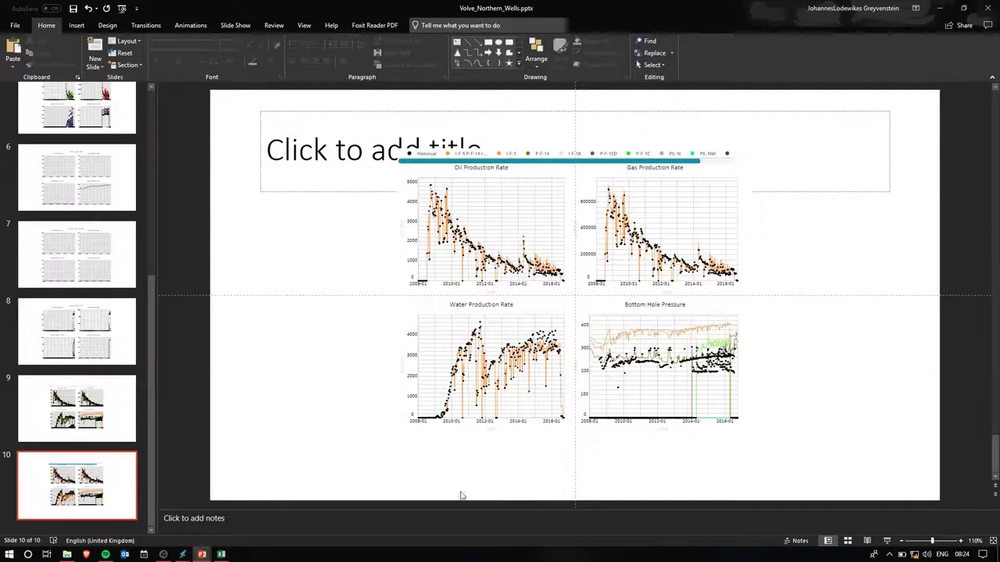
mouse_move(188, 556)
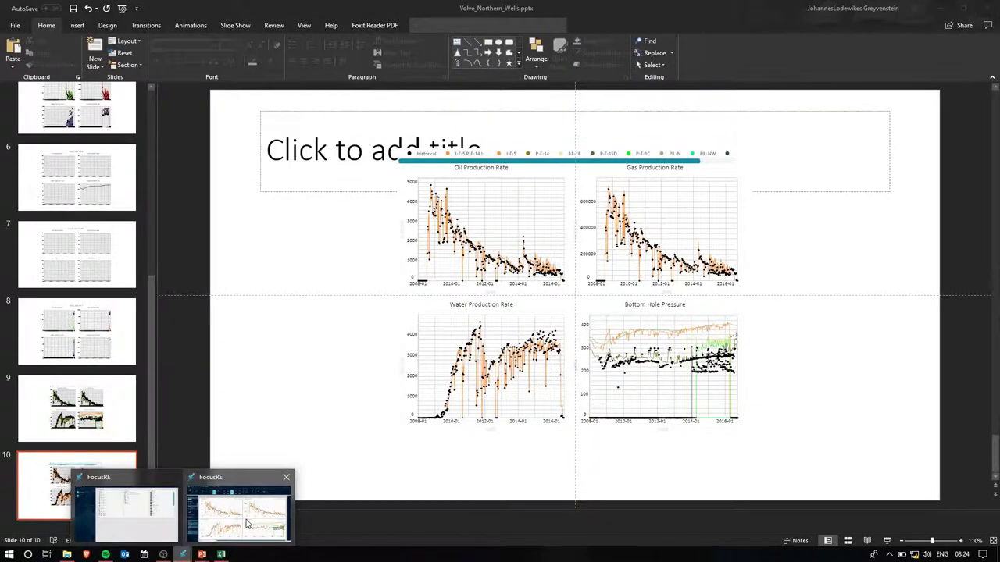
click(245, 525)
Set the case operation to Normal (per well) and hide the VOLVE_2016 historical data
click(632, 72)
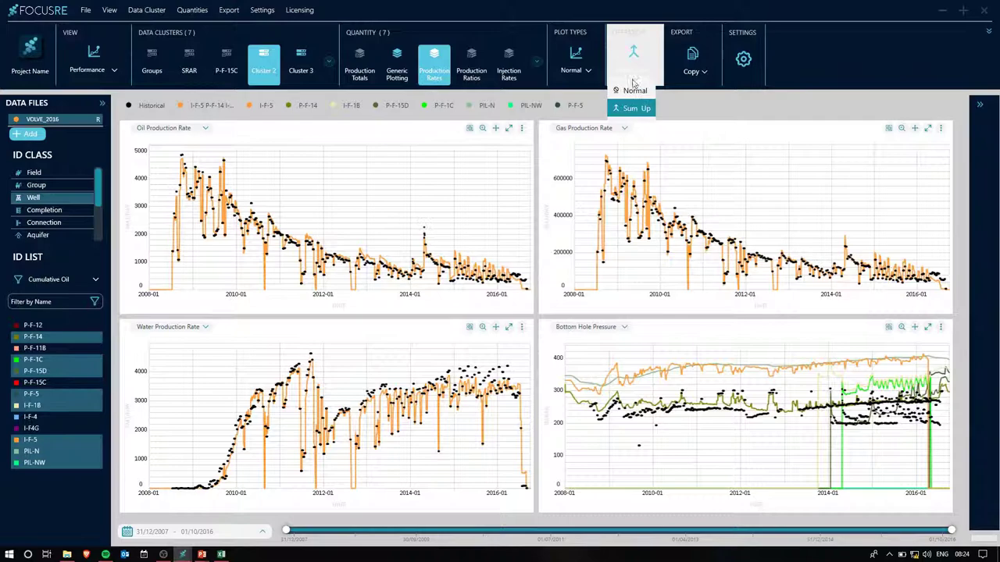
click(637, 91)
right_click(84, 120)
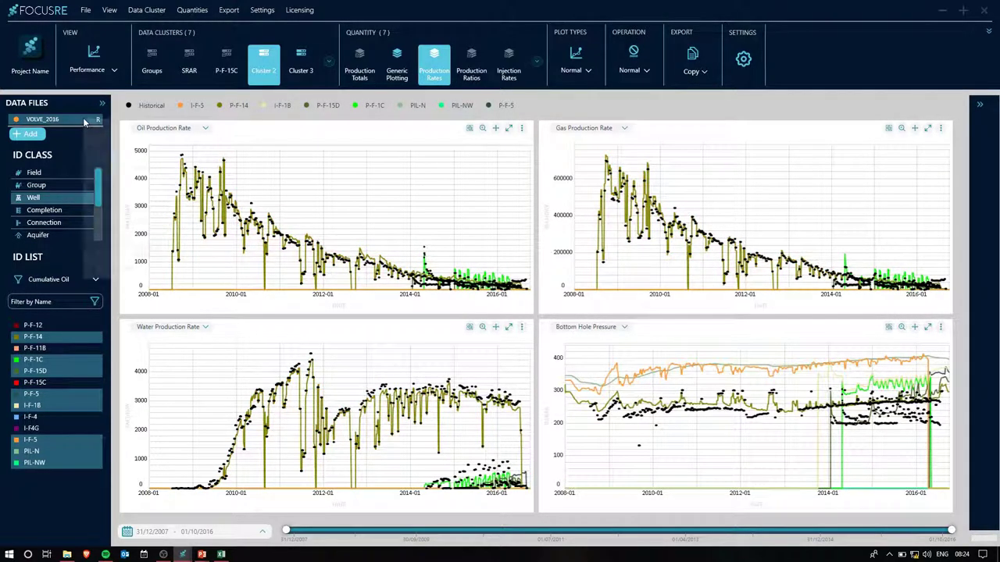
click(139, 148)
Show Production Totals as ranking bar charts and copy the Oil Production Total chart to the clipboard
click(116, 70)
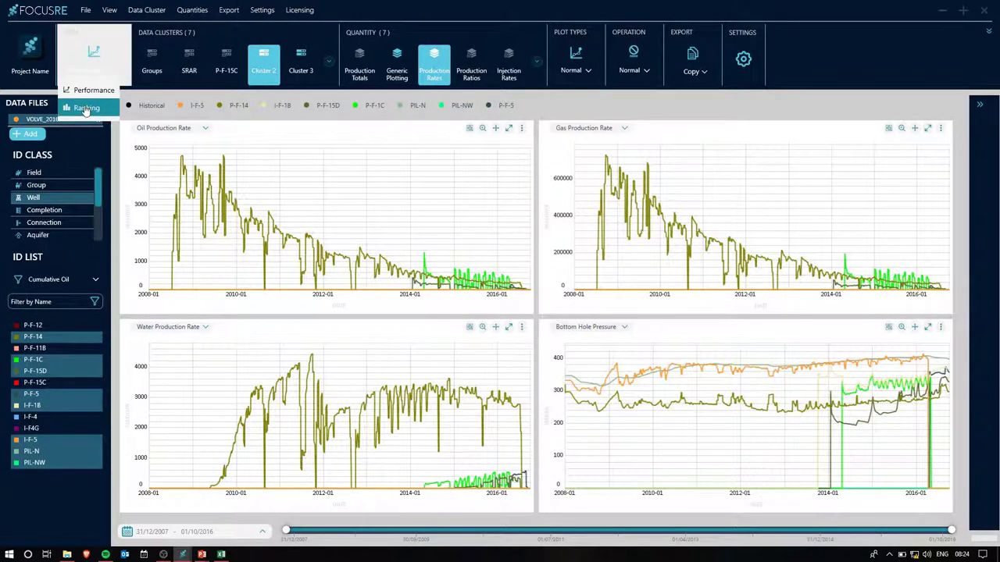
click(87, 107)
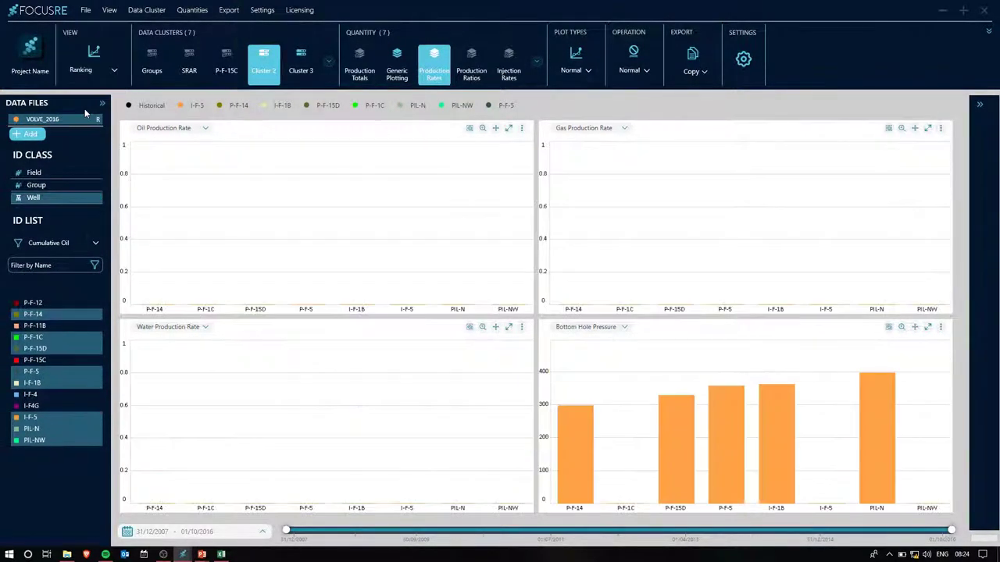
click(359, 66)
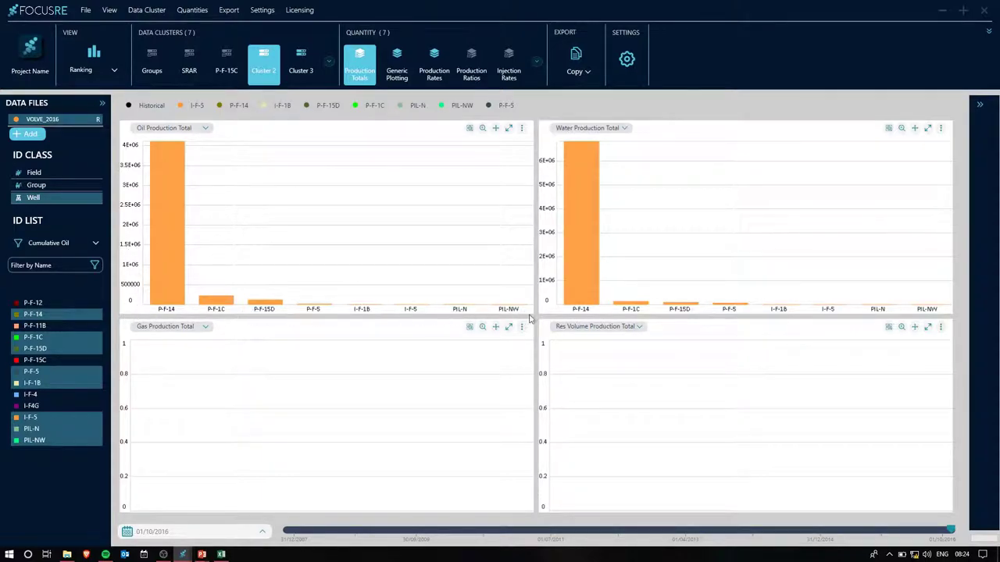
click(521, 127)
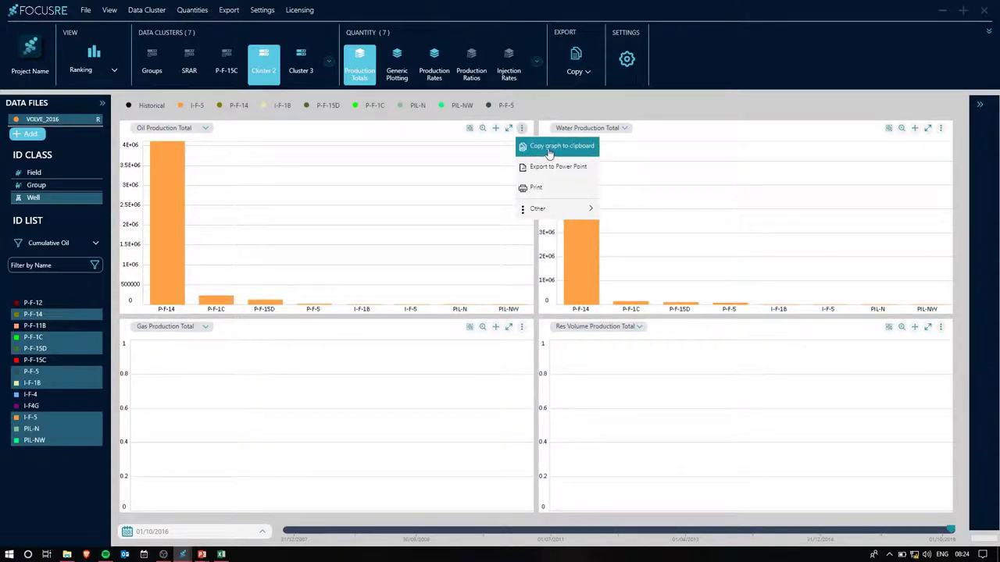
click(549, 153)
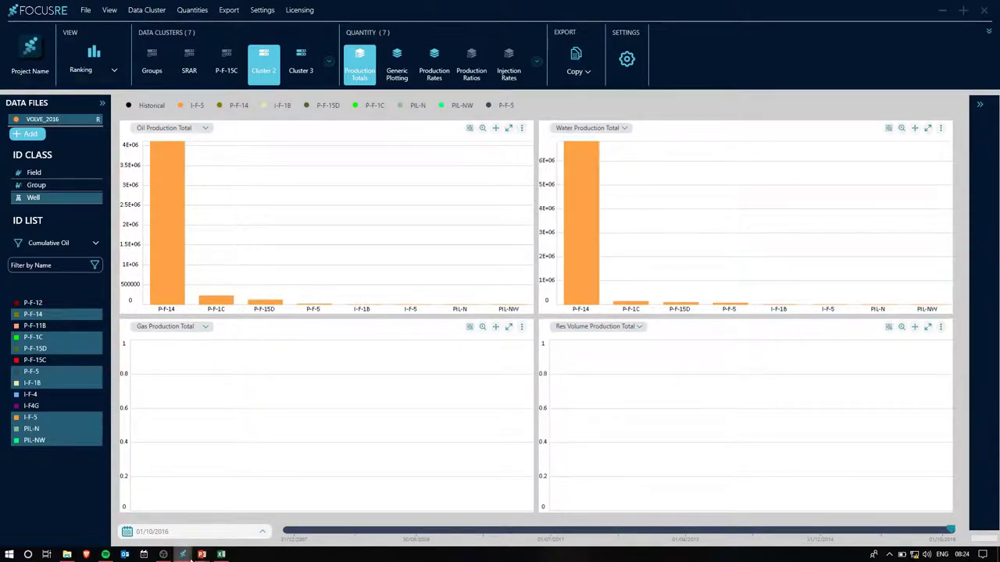
Paste the Oil Production Total chart onto a new first slide of Volve_Northern_Wells and save
click(256, 525)
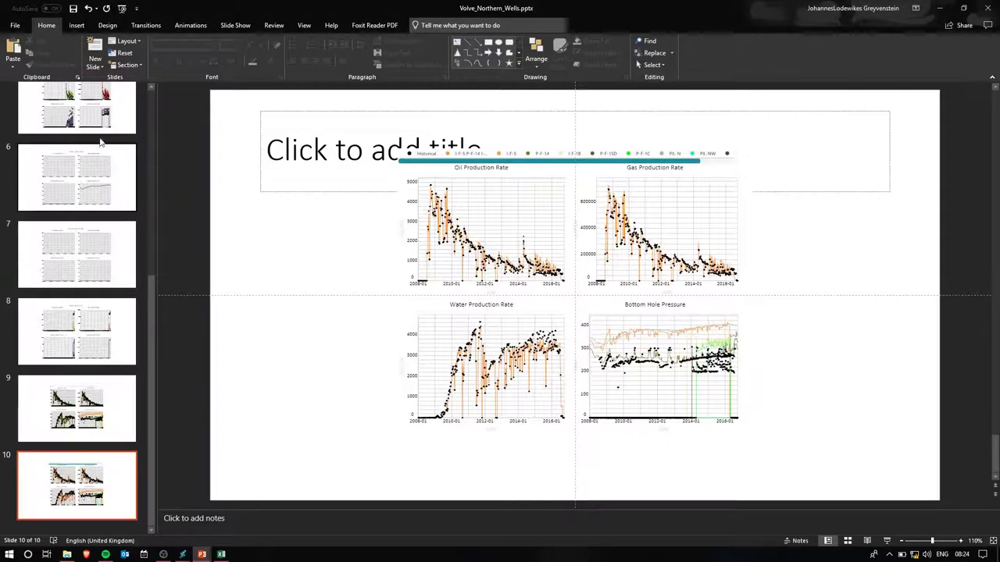
right_click(92, 107)
click(109, 105)
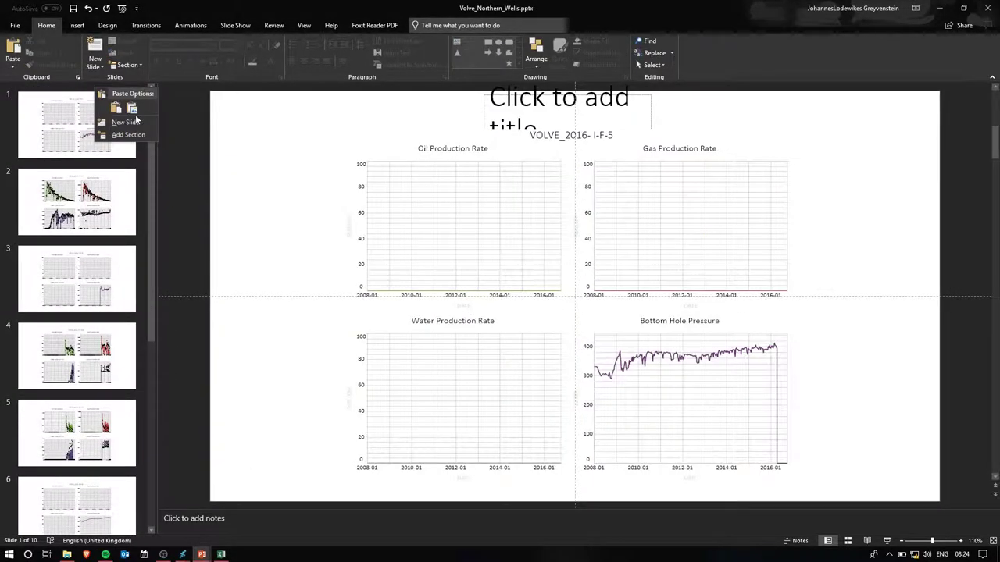
click(370, 144)
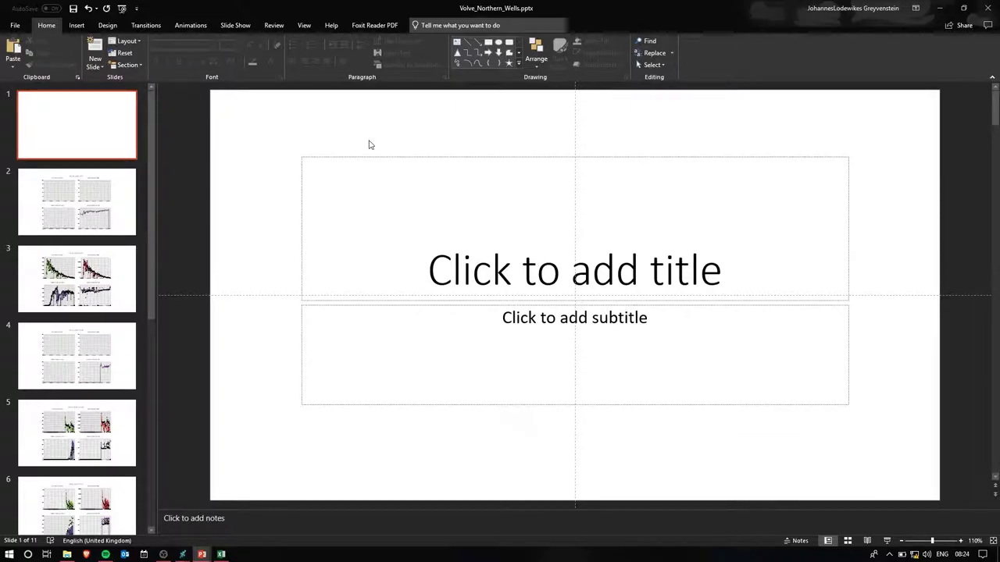
key(ctrl+v)
key(ctrl+s)
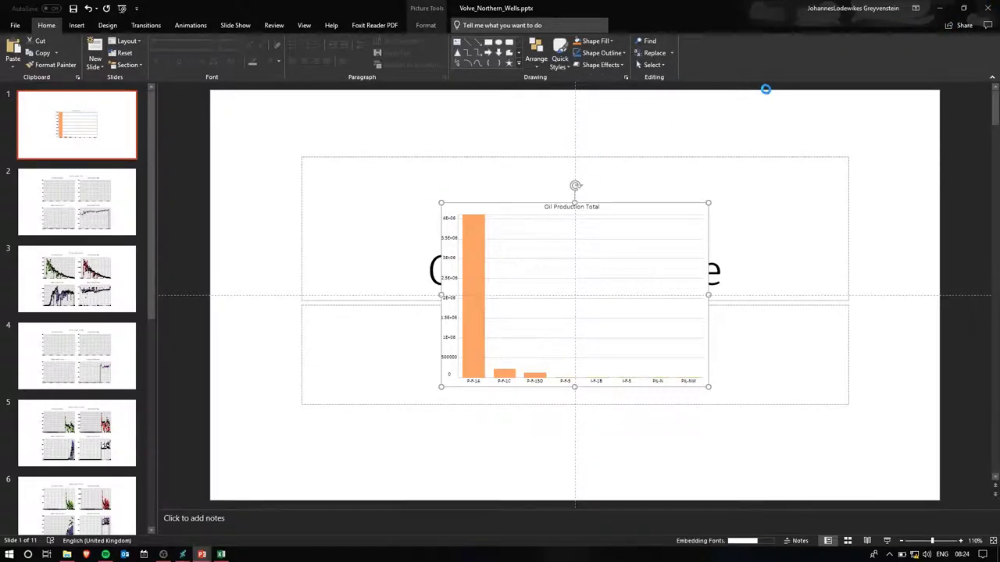
click(941, 7)
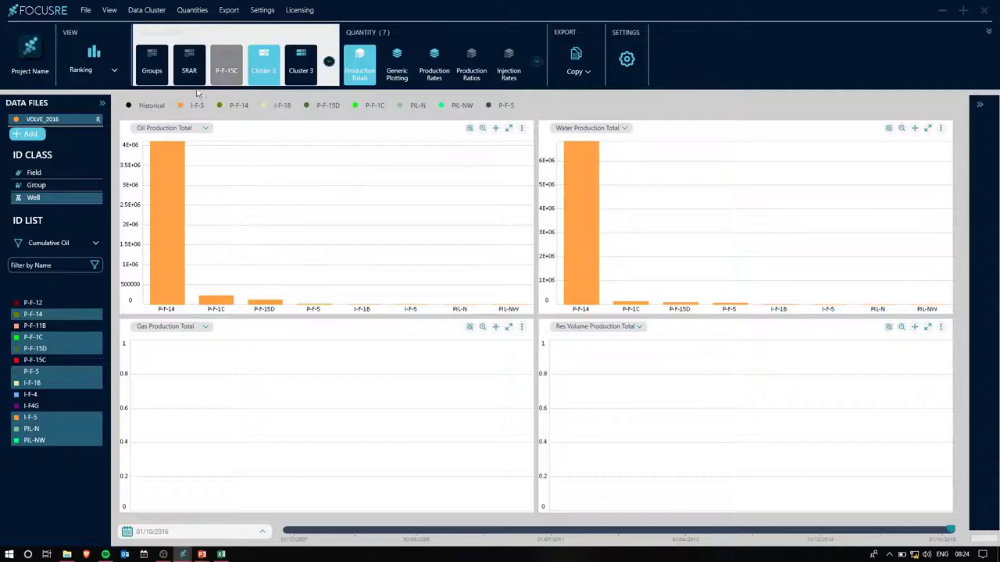
Switch back to time-series performance plots and close the advanced settings without changes
click(92, 62)
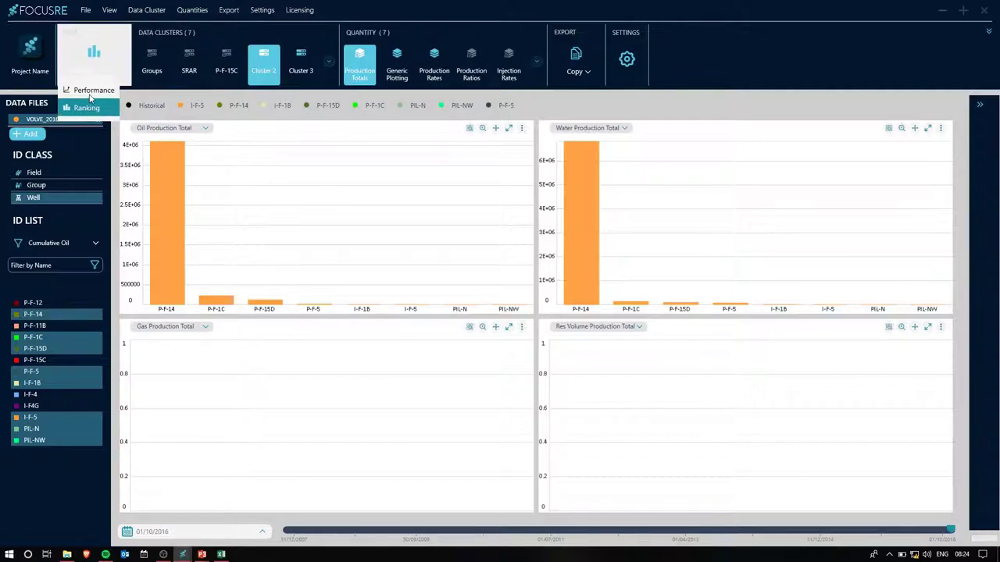
click(92, 90)
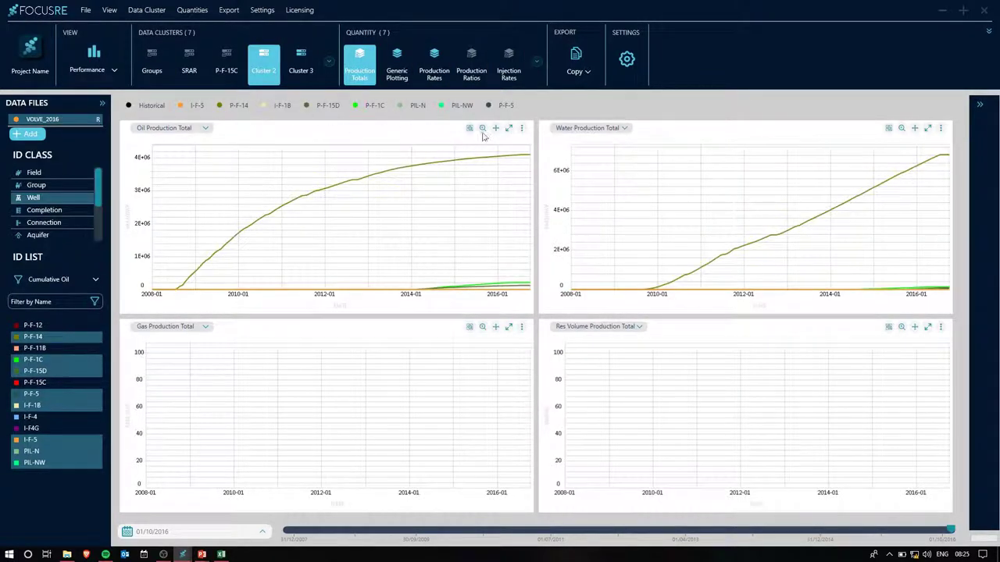
click(262, 11)
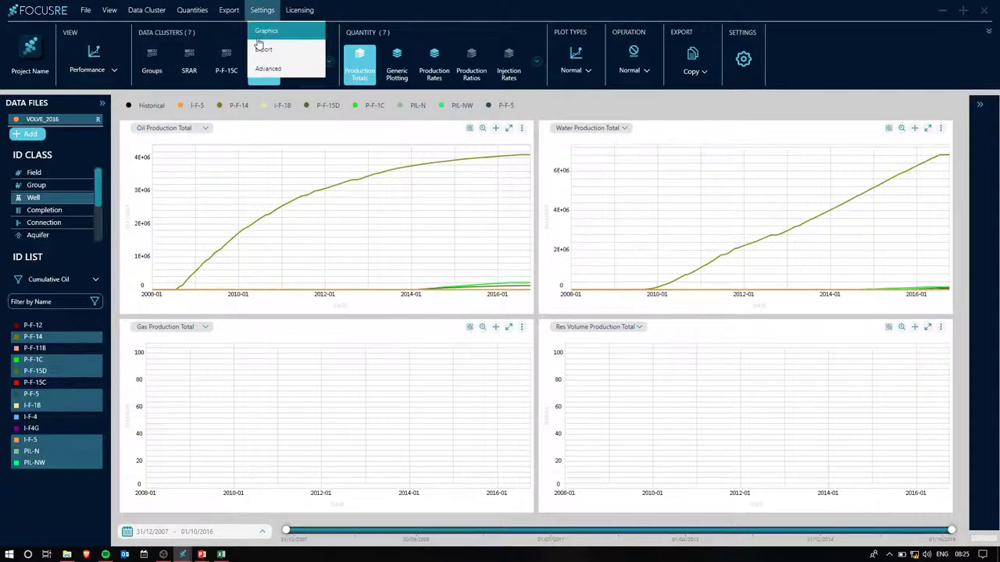
click(268, 69)
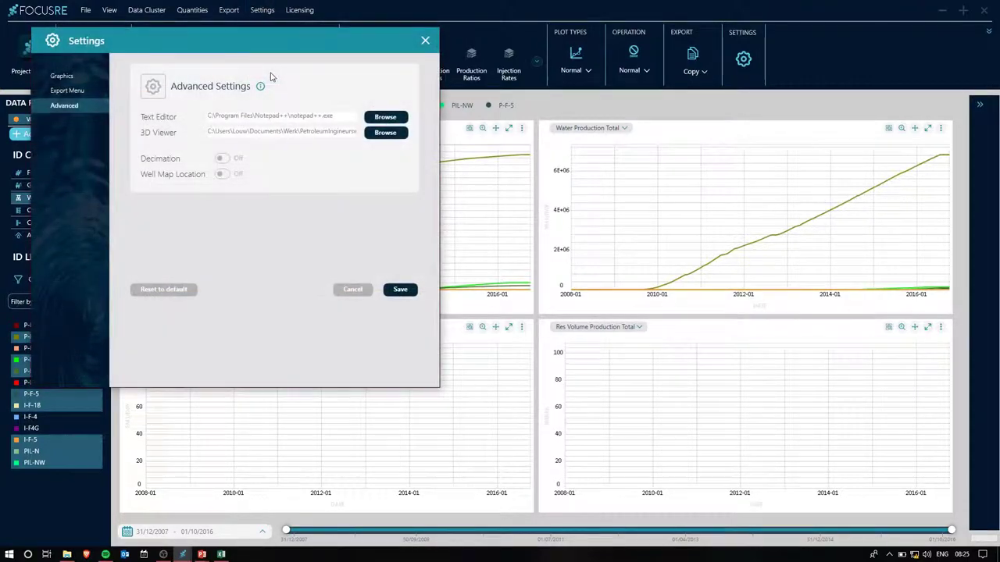
click(425, 41)
Open the VOLVE_2016 data file's options menu and dismiss it unchanged
right_click(51, 124)
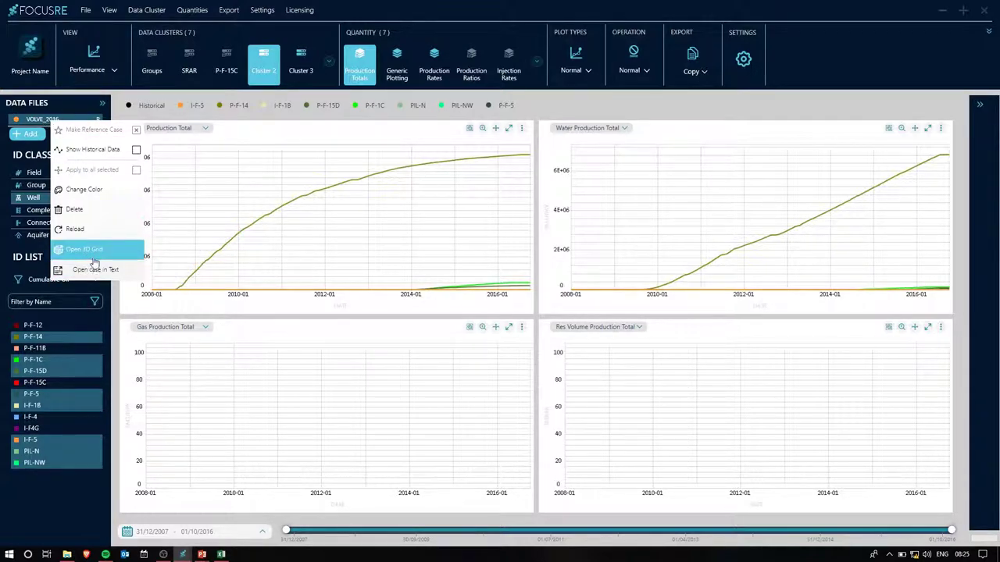
mouse_move(104, 271)
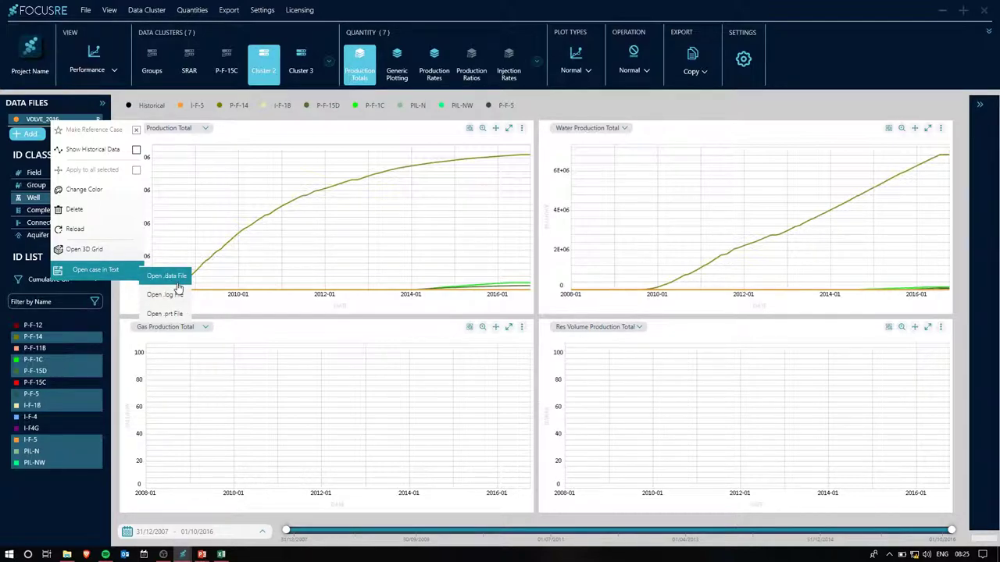
click(418, 312)
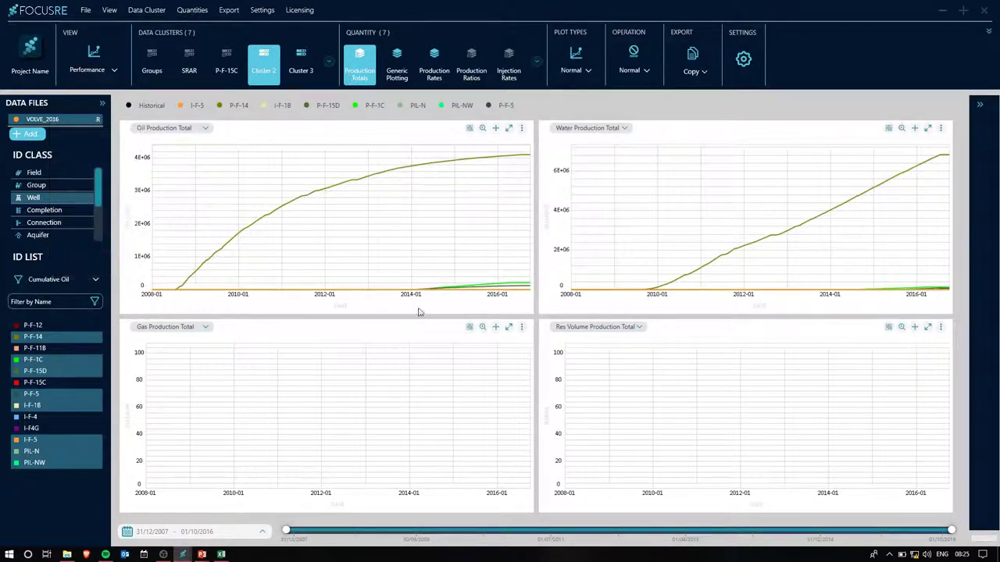
Show production rates, then box-zoom, reset and enlarge the gas chart before restoring four charts
click(435, 63)
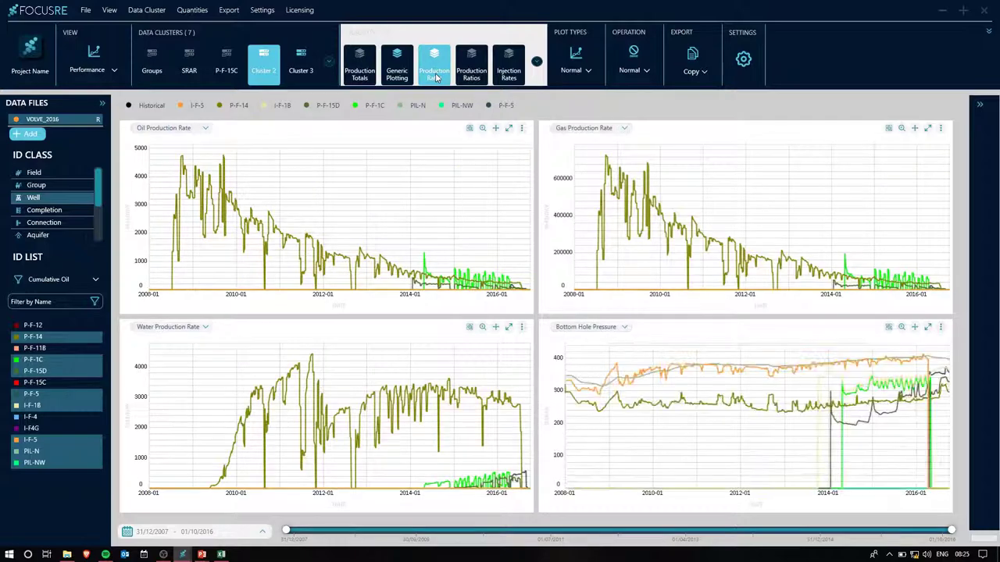
click(902, 130)
drag(680, 163, 610, 238)
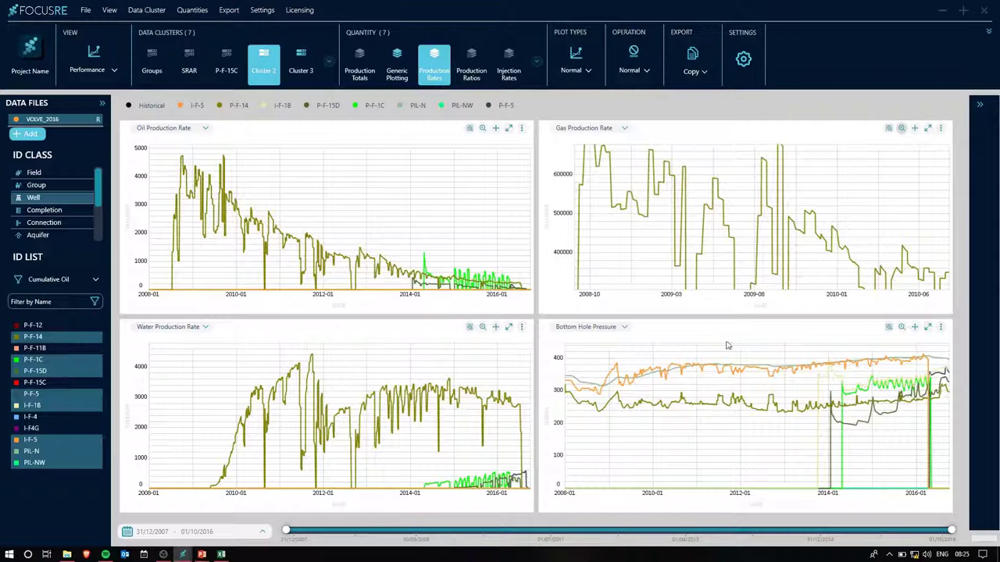
double_click(702, 203)
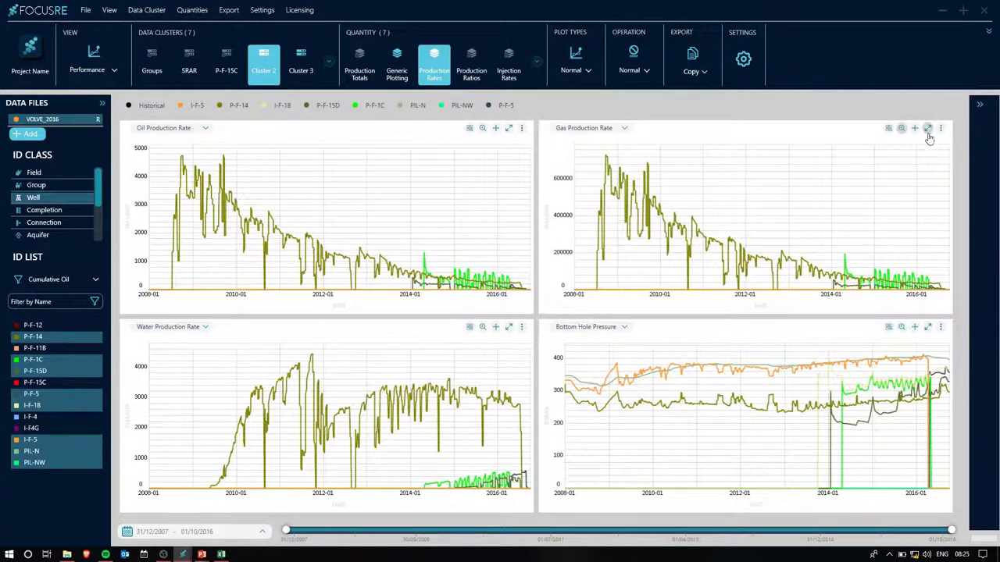
click(927, 129)
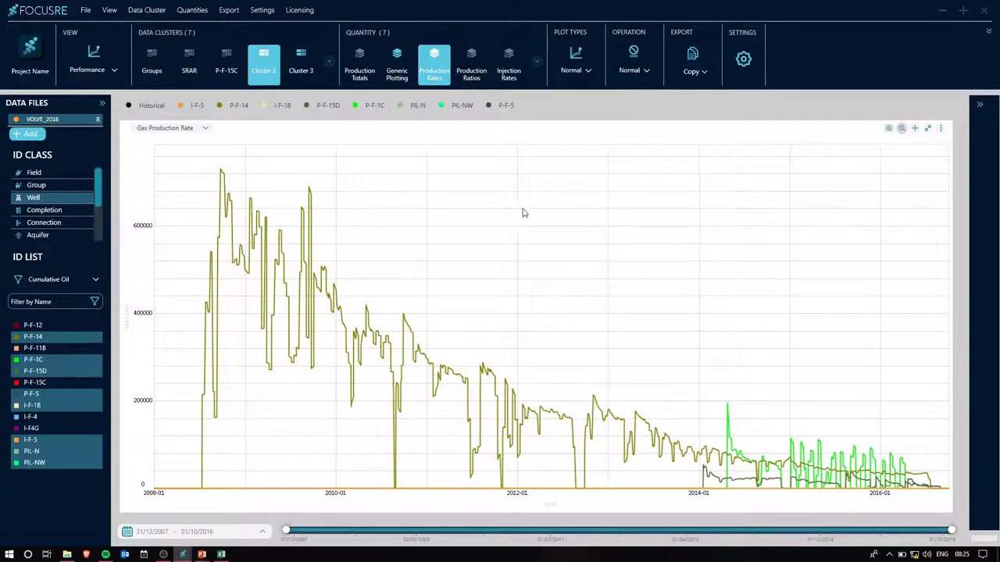
click(208, 131)
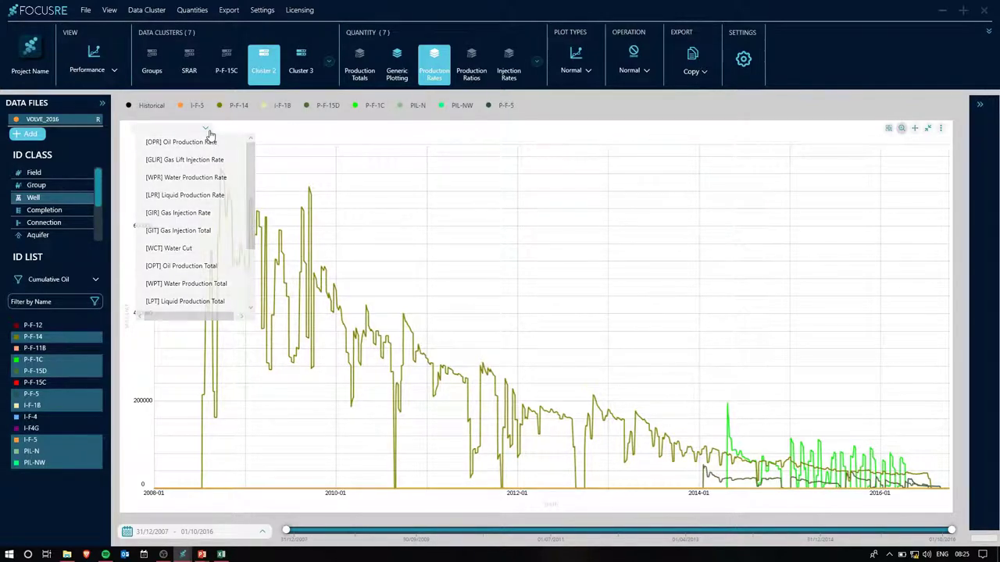
click(208, 131)
click(930, 130)
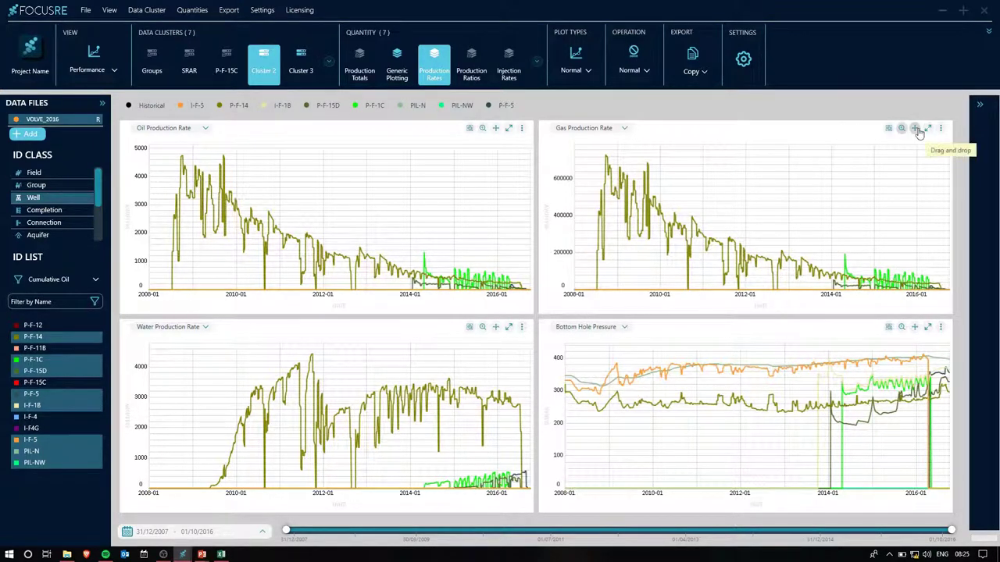
Swap the gas chart with water and the oil chart with bottom-hole pressure
drag(915, 128, 471, 335)
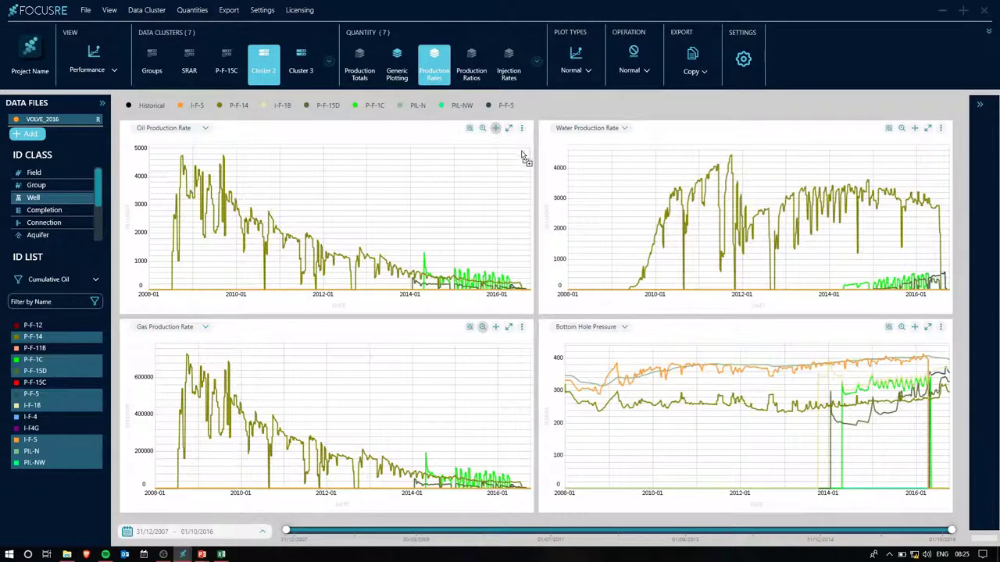
drag(495, 128, 888, 328)
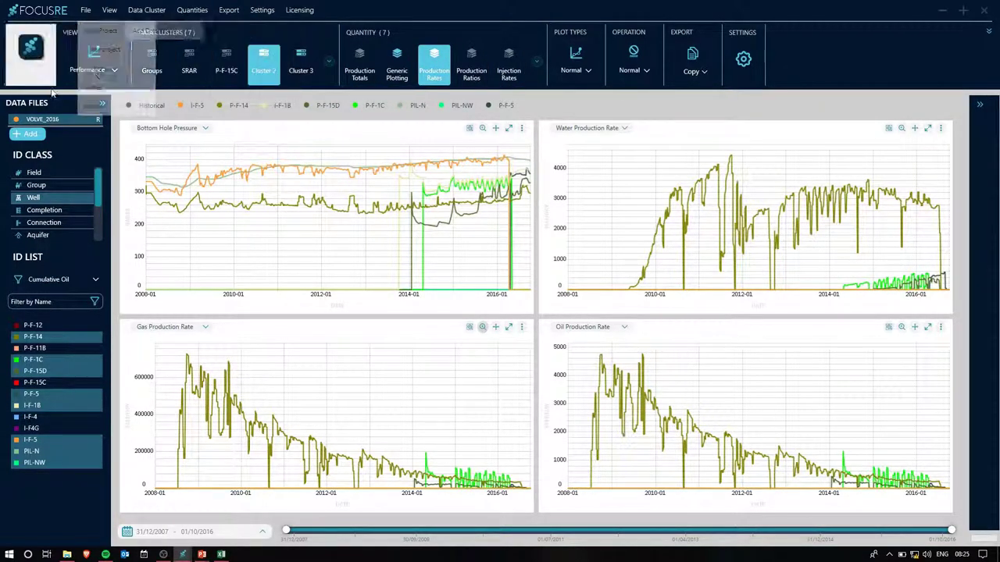
click(85, 10)
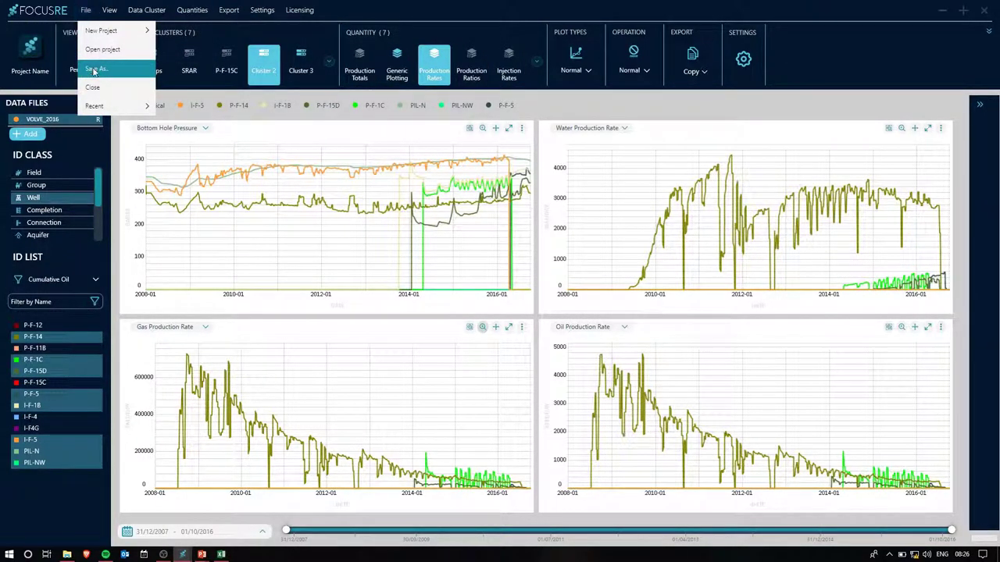
Save the FocusRE project under the new name Volve_FocusRE on the Desktop
click(94, 70)
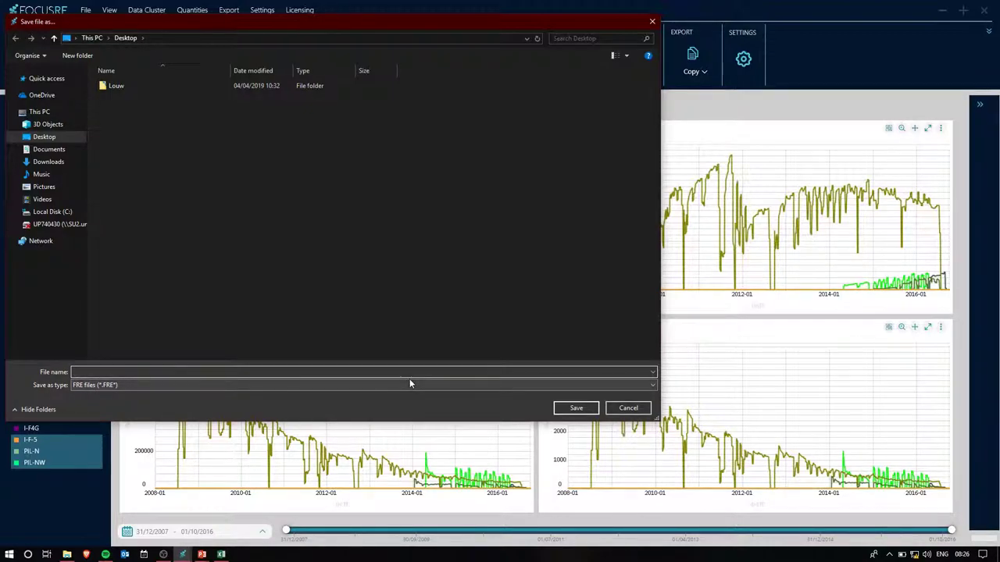
text(Volve)
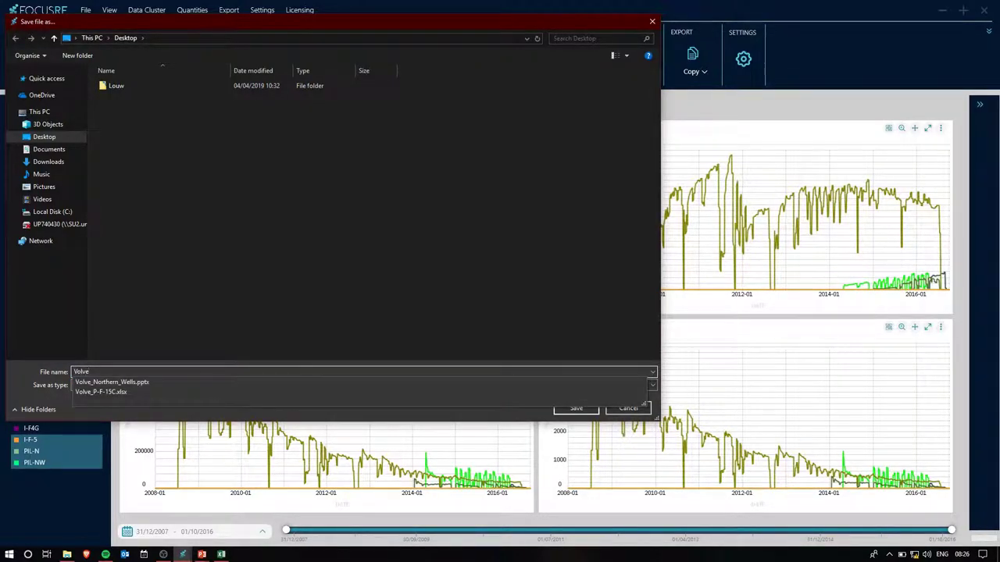
text(_FocusRE)
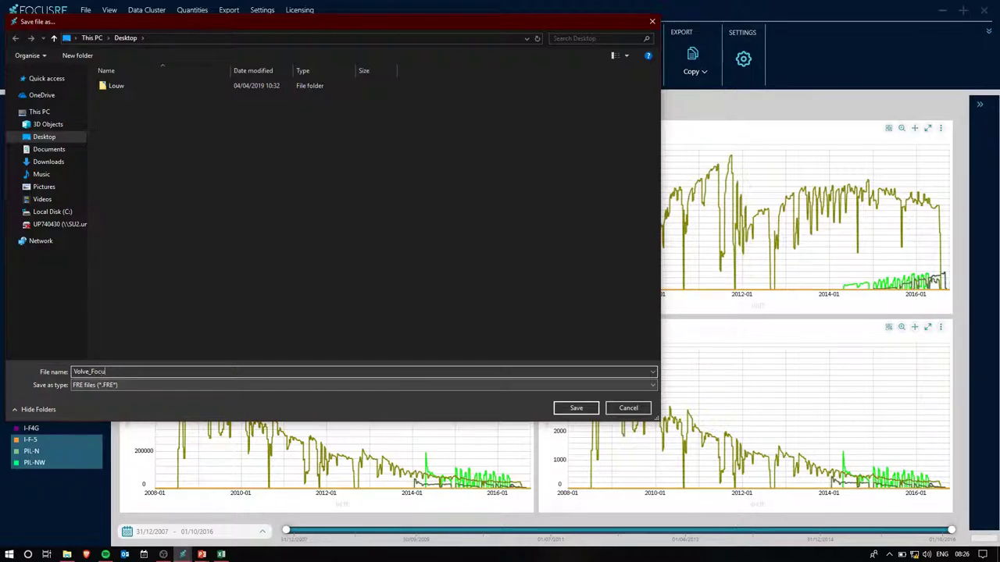
click(576, 408)
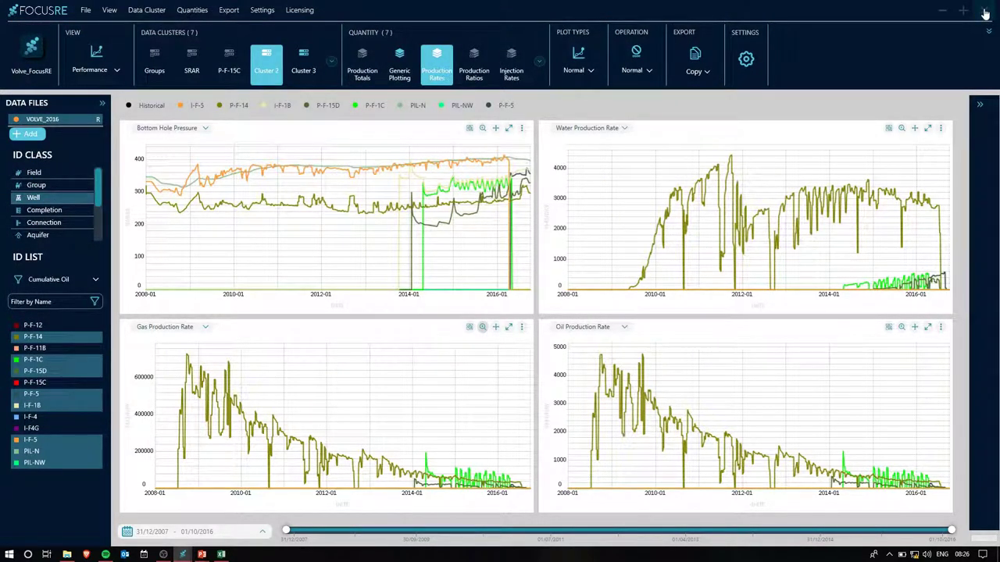
Load DOE_20_120.SMSPEC with Load Smspec to plot field oil, gas and water rates
key(alt+Tab)
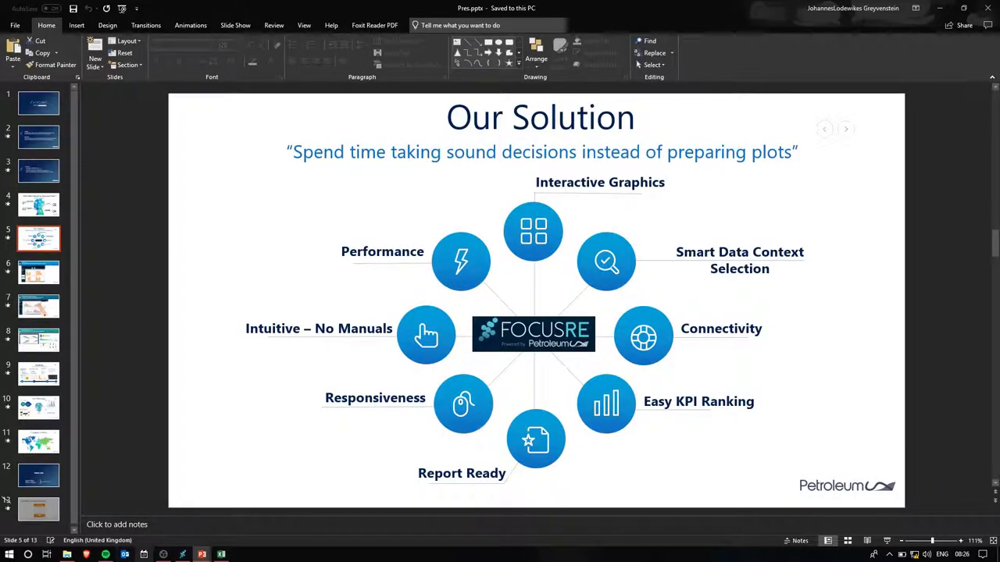
click(182, 555)
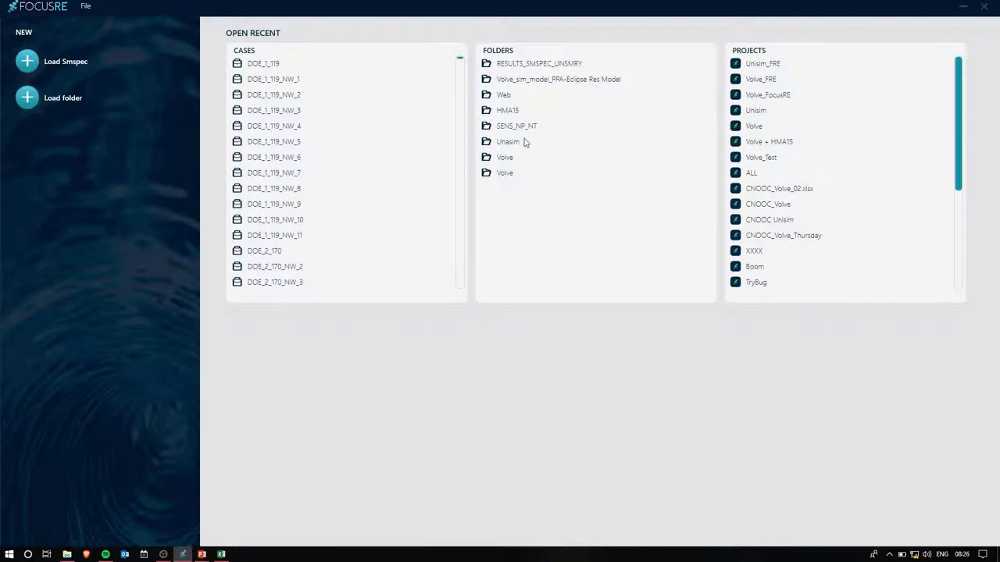
click(523, 65)
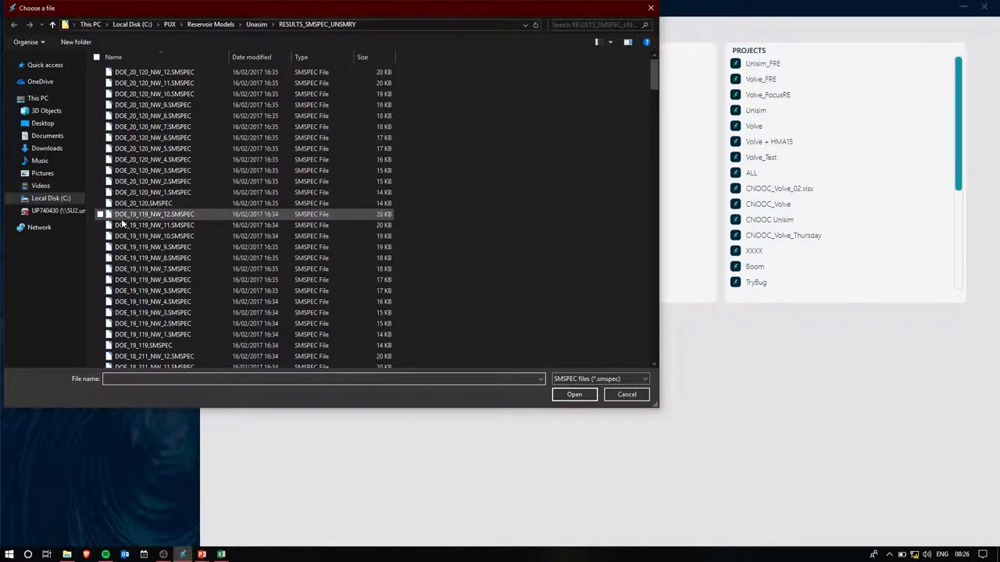
double_click(143, 204)
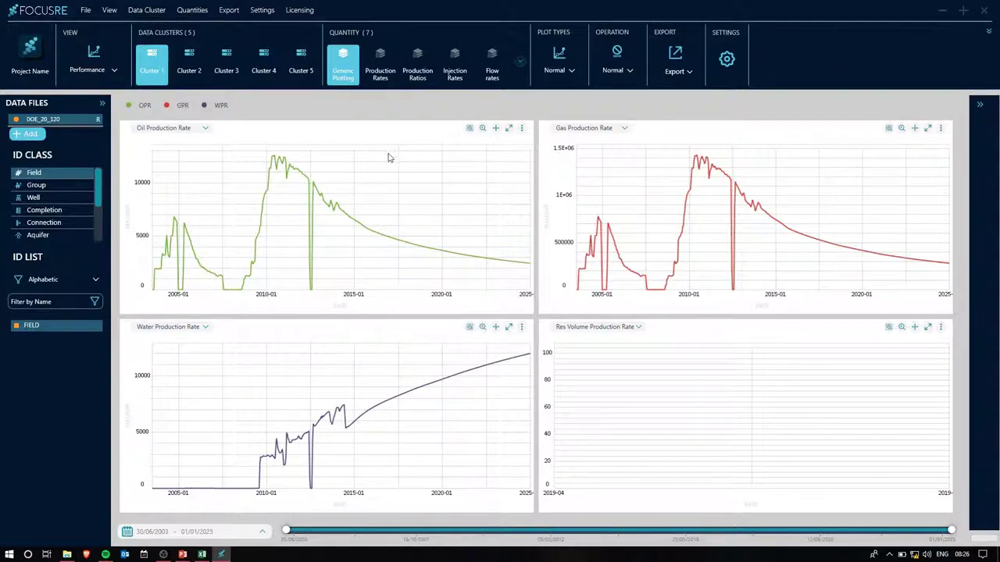
Open the RESULTS_SMSPEC_UNSMRY folder and select the DOE_20_120 cases, excluding the loaded base case
click(67, 555)
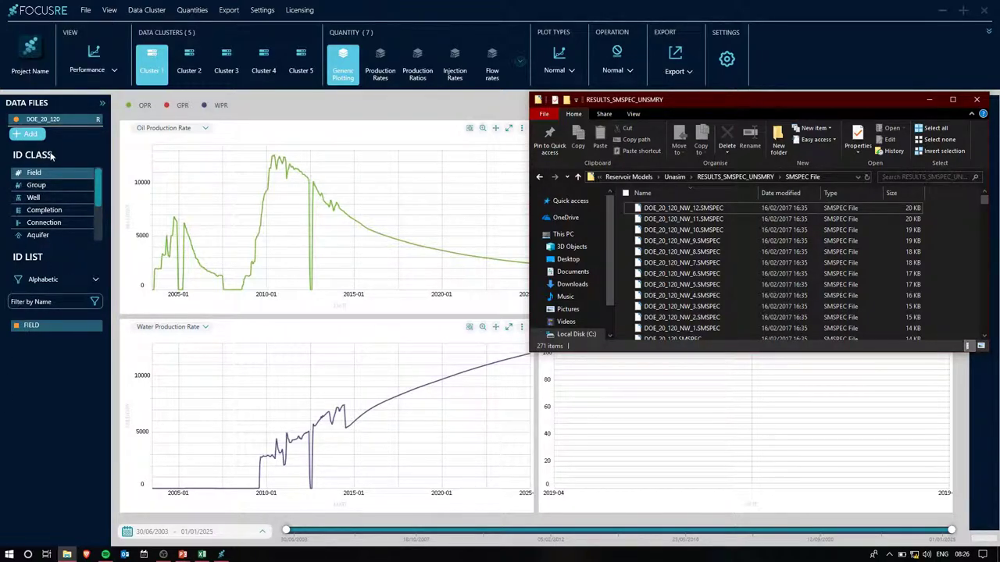
drag(748, 99, 638, 55)
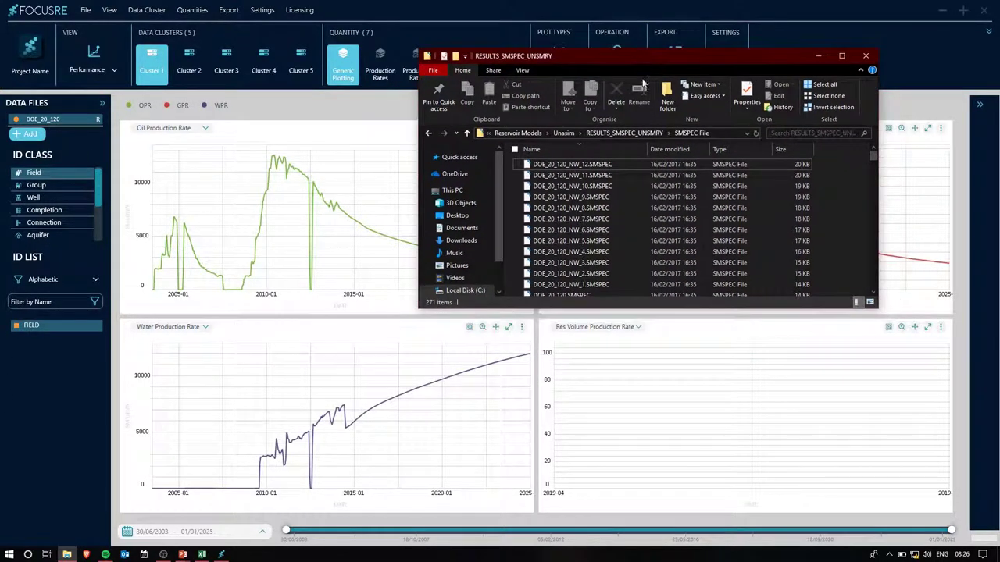
click(570, 165)
scroll(564, 188, down, 3)
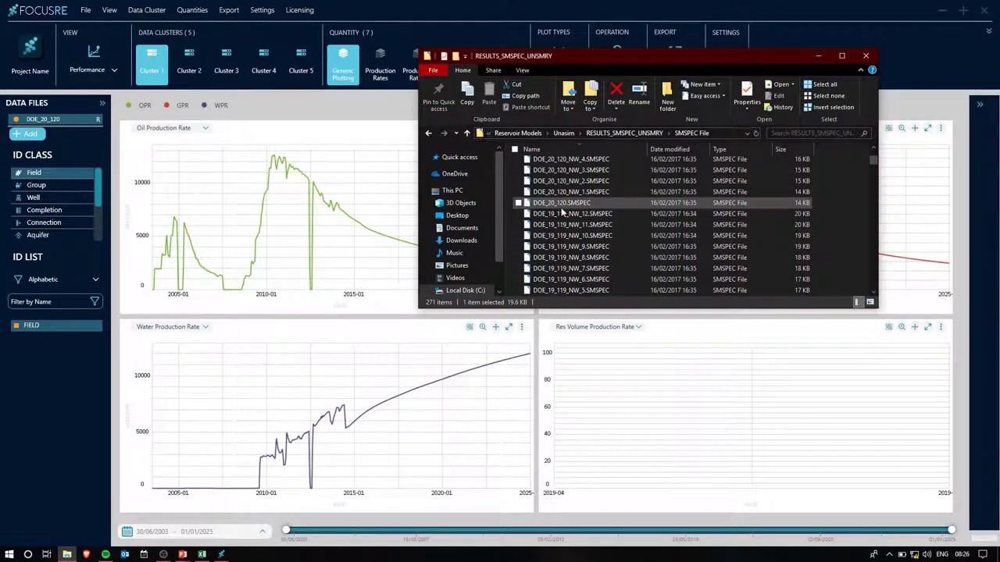
shift+click(560, 205)
drag(569, 174, 559, 207)
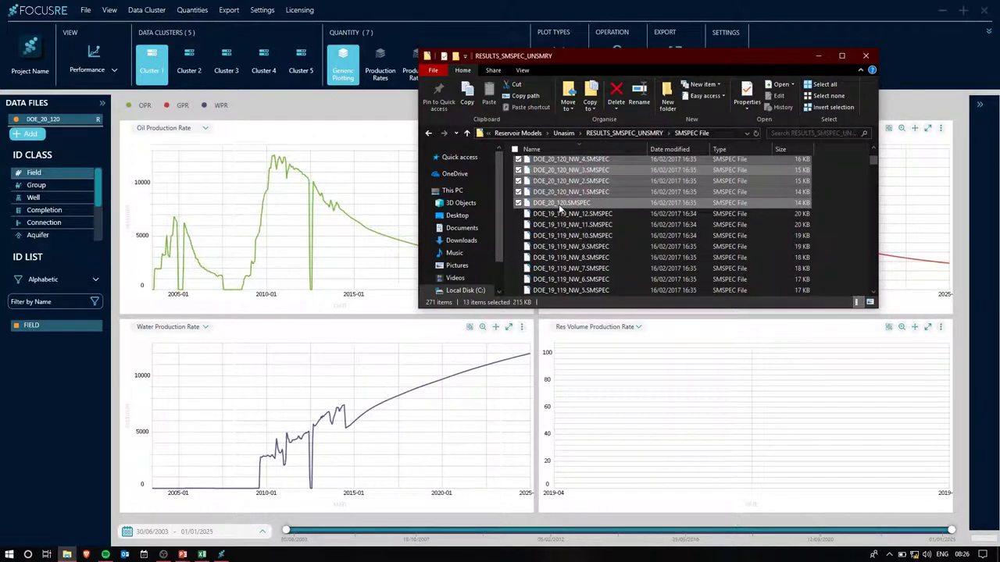
ctrl+click(561, 205)
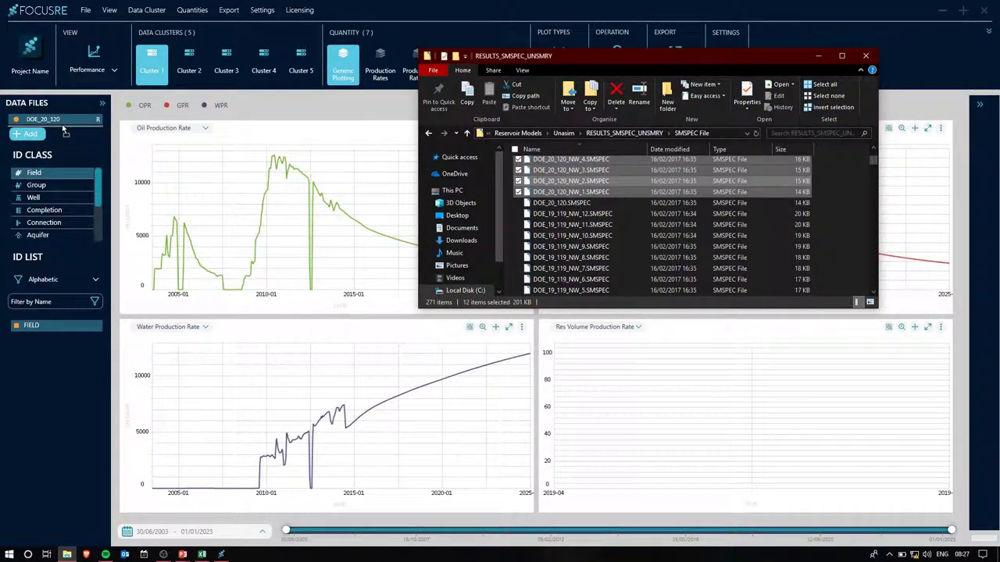
Select the DOE_19_119 case files and drag them into FocusRE's data files
click(559, 216)
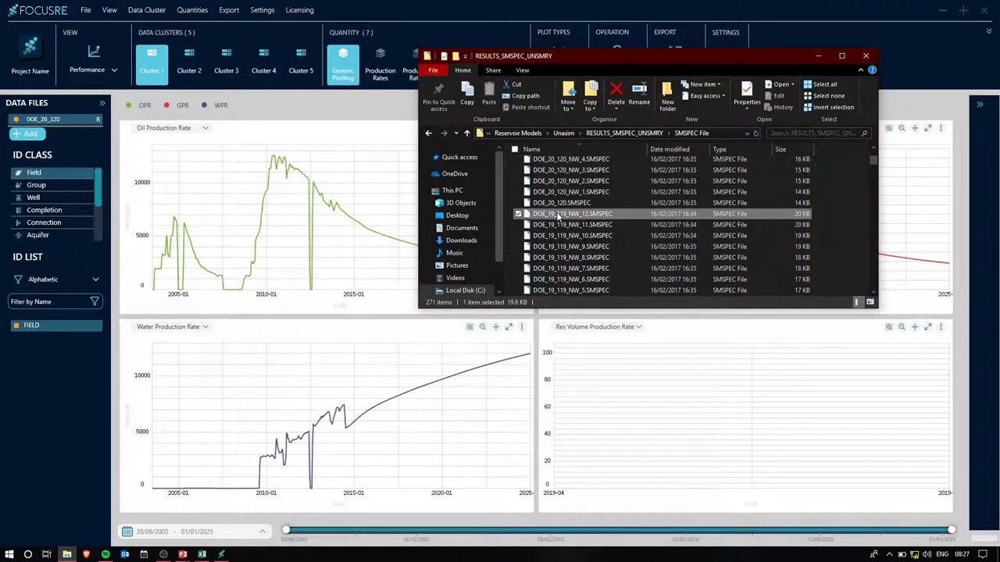
scroll(576, 248, down, 2)
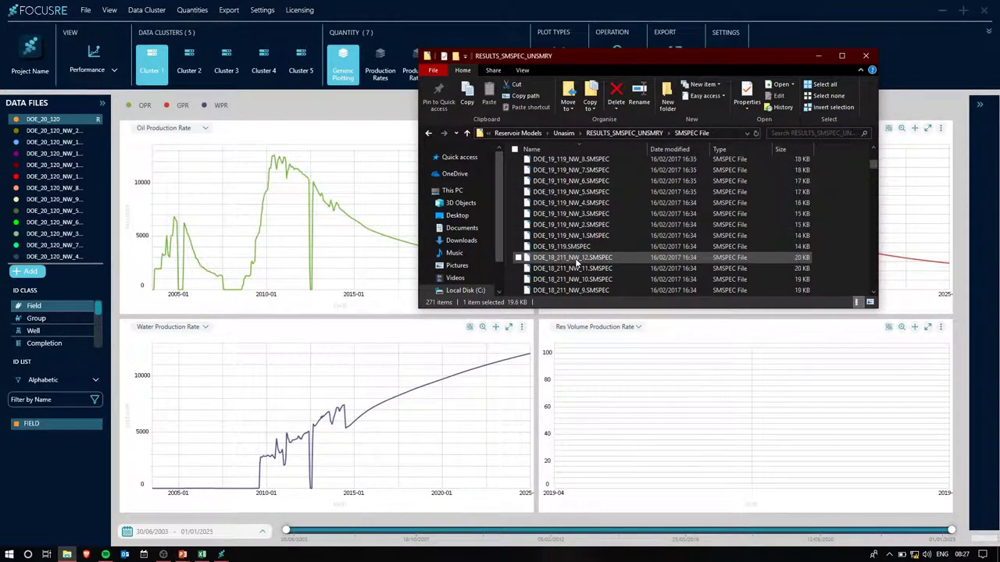
scroll(576, 261, down, 1)
shift+click(574, 246)
drag(575, 246, 60, 268)
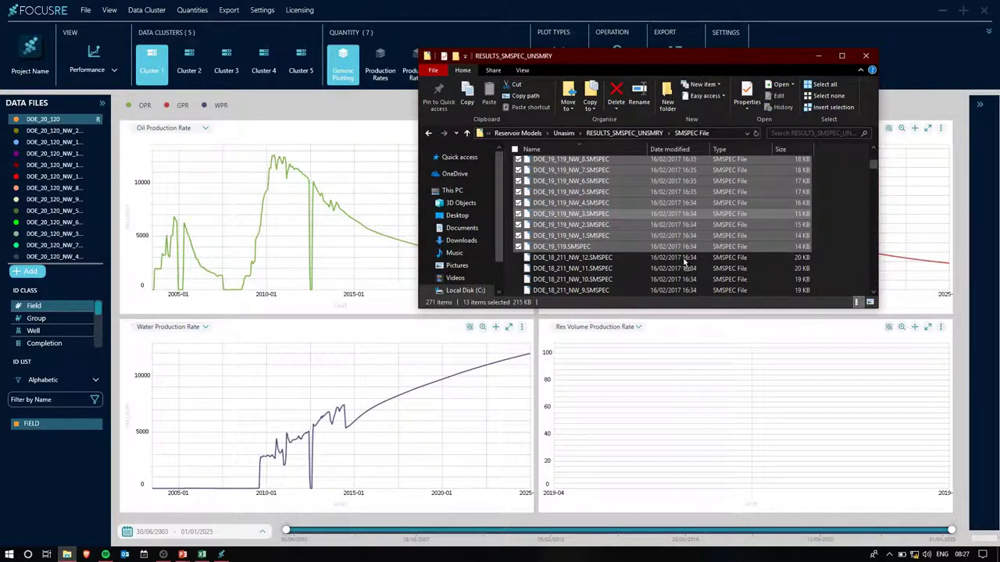
Select the DOE_18_211 case files and add them to FocusRE's data files
click(603, 261)
scroll(581, 242, down, 5)
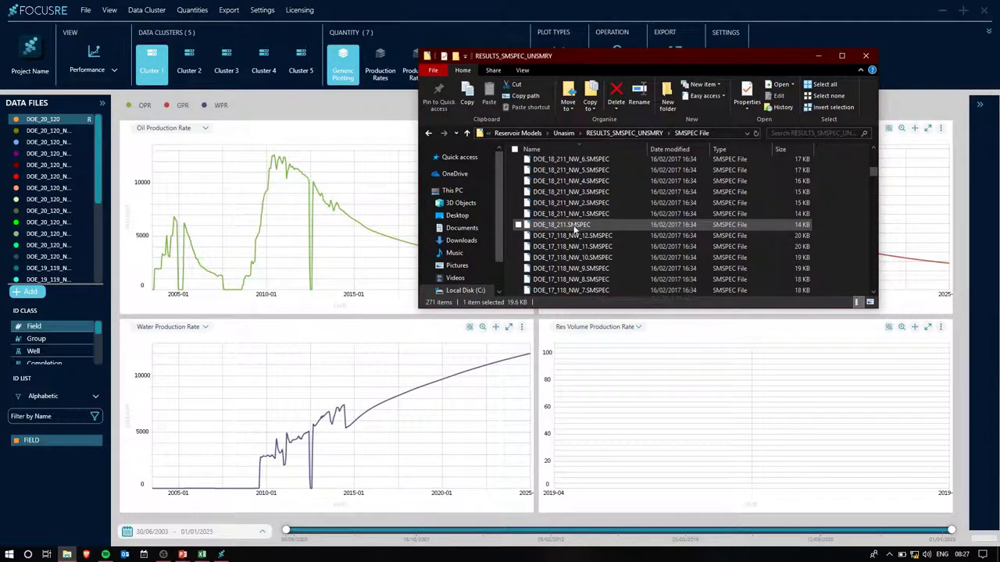
shift+click(575, 226)
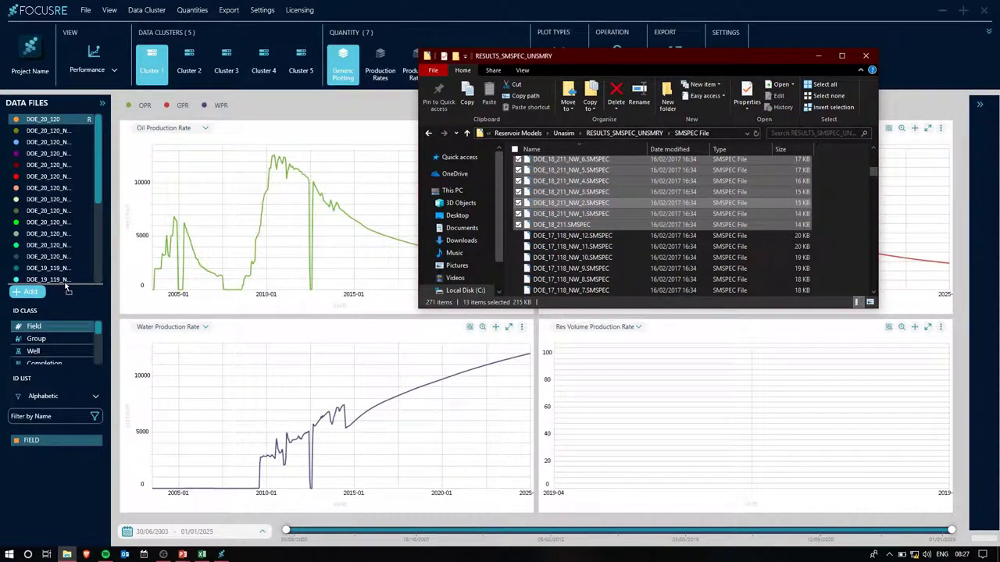
drag(67, 290, 66, 292)
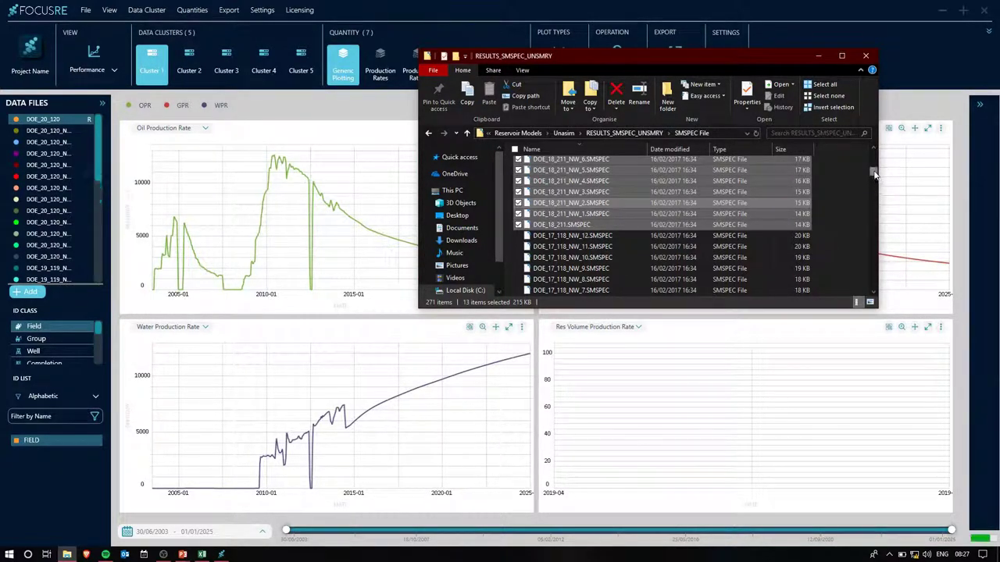
drag(876, 176, 869, 293)
Add all remaining cases from DOE_17_118_NW_12 down to BASE_118, 232 files, into FocusRE
click(617, 287)
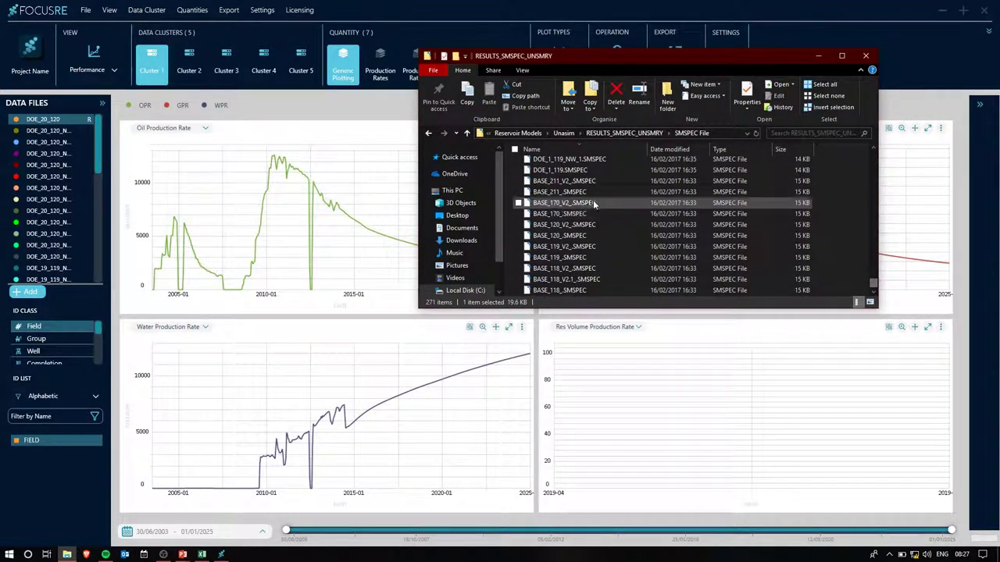
shift+click(562, 289)
drag(585, 215, 154, 235)
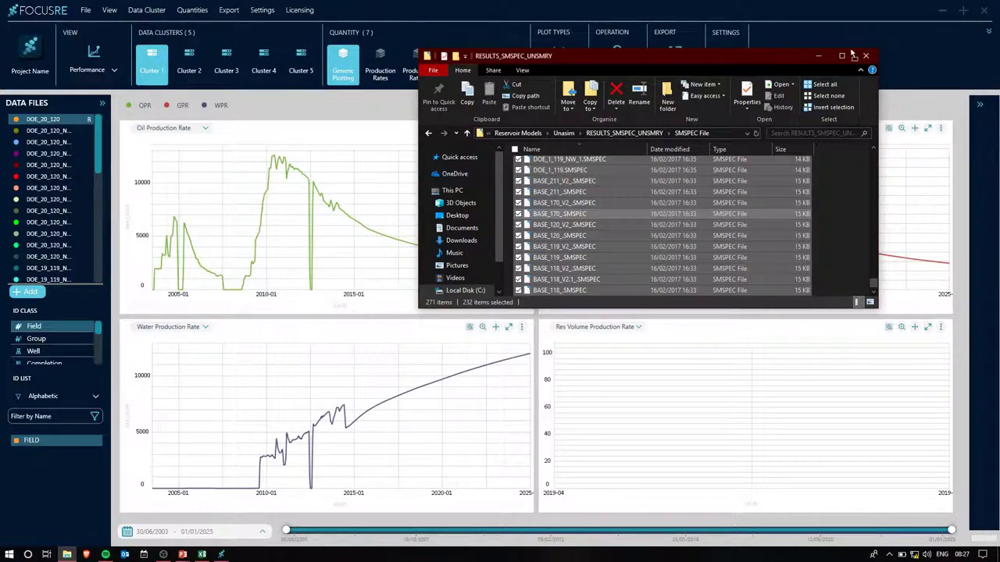
click(711, 28)
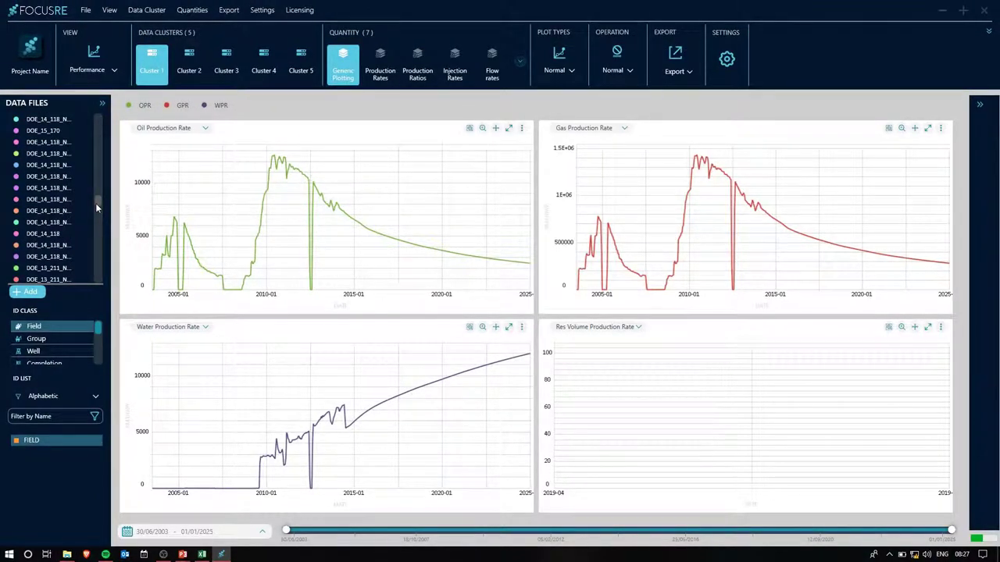
Colour all the selected DOE_20_120 cases black
drag(95, 203, 100, 144)
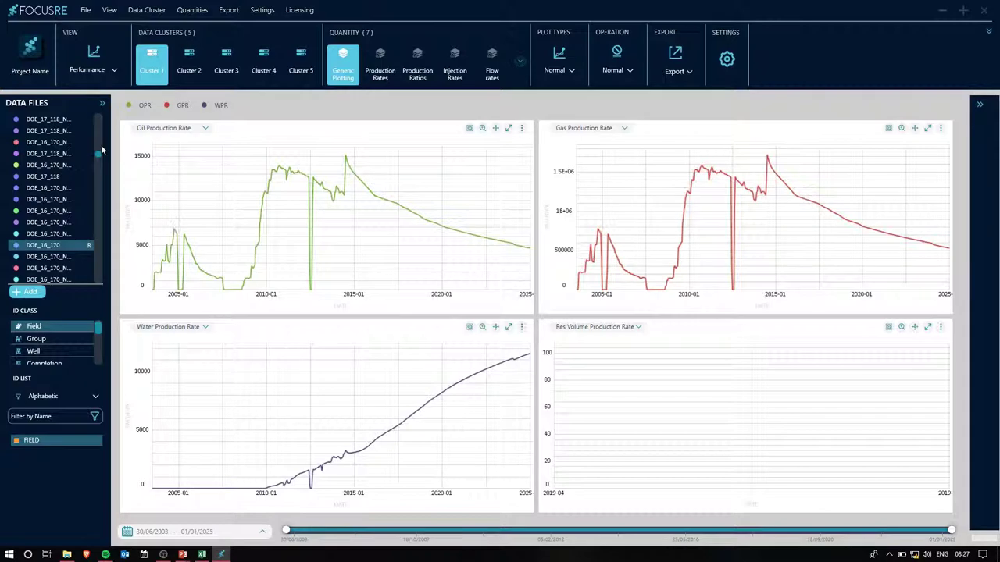
drag(100, 150, 57, 127)
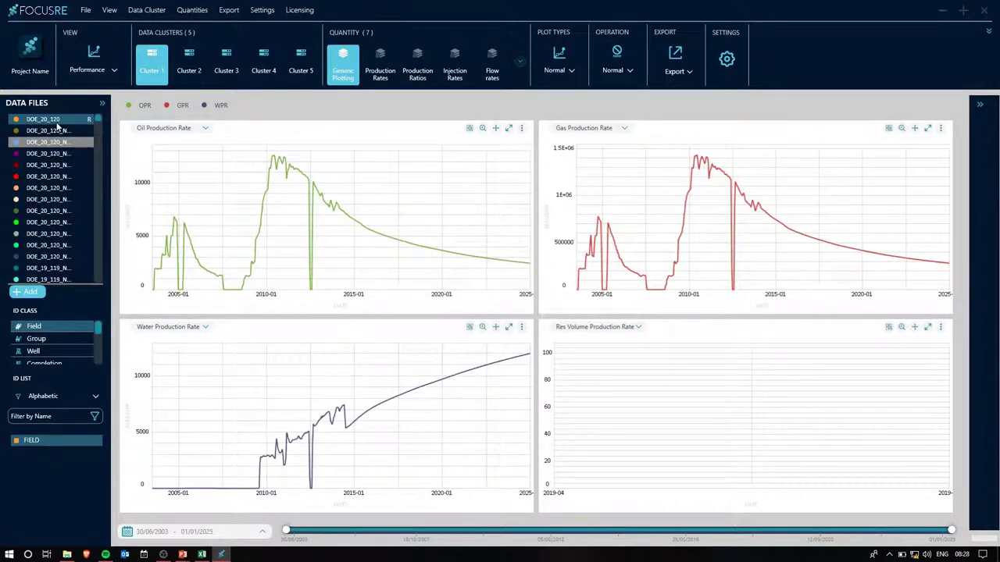
shift+click(59, 259)
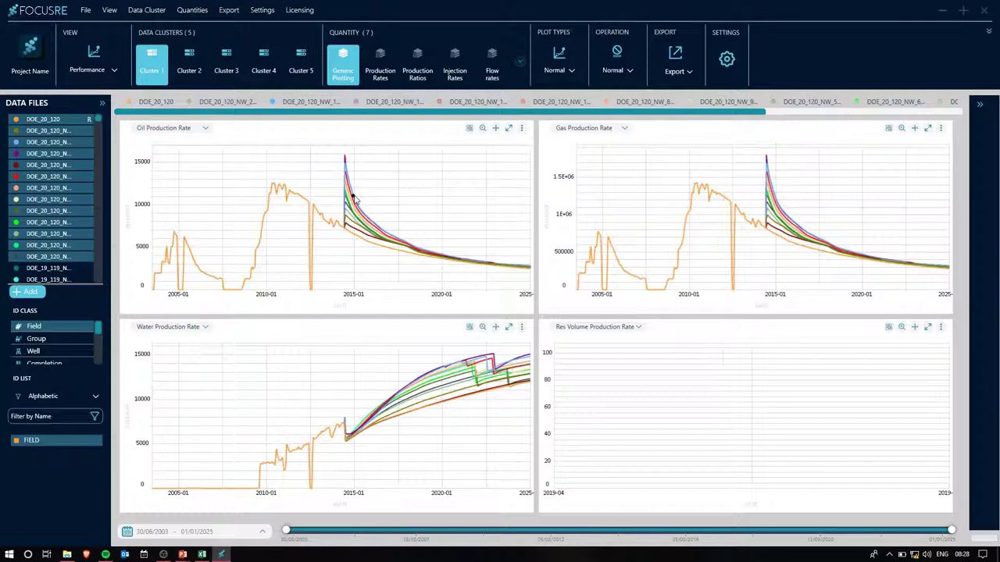
right_click(30, 133)
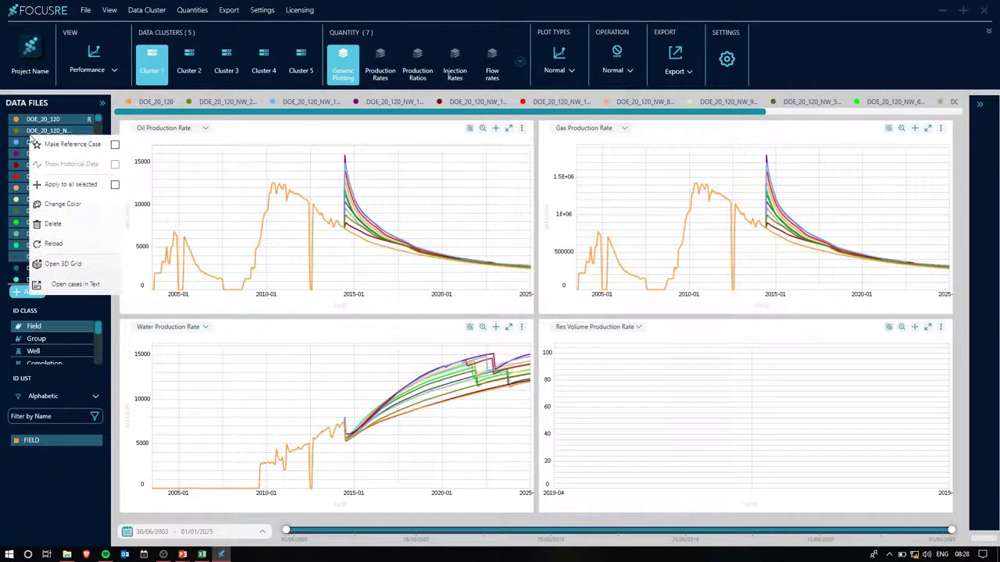
click(53, 186)
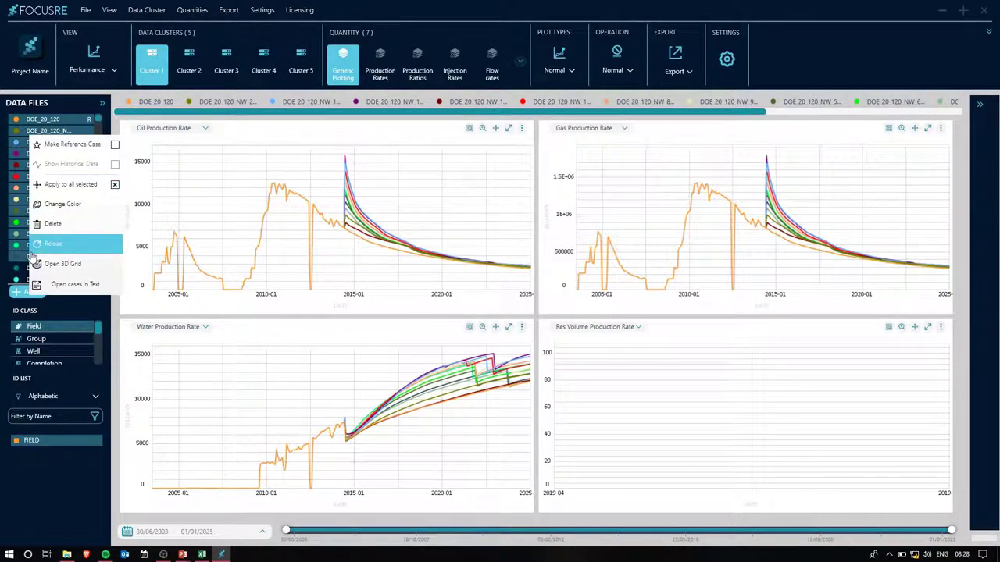
mouse_move(74, 205)
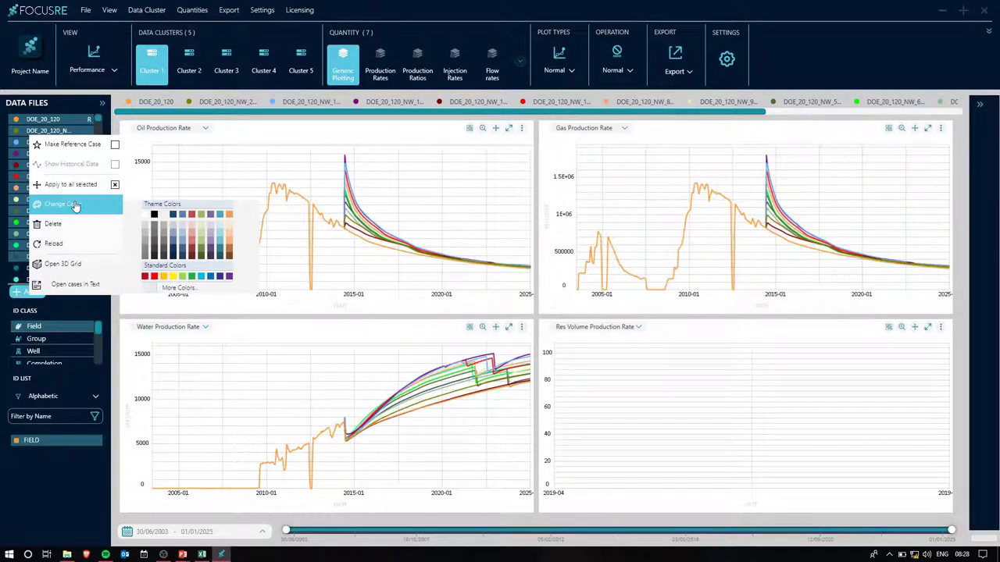
click(154, 215)
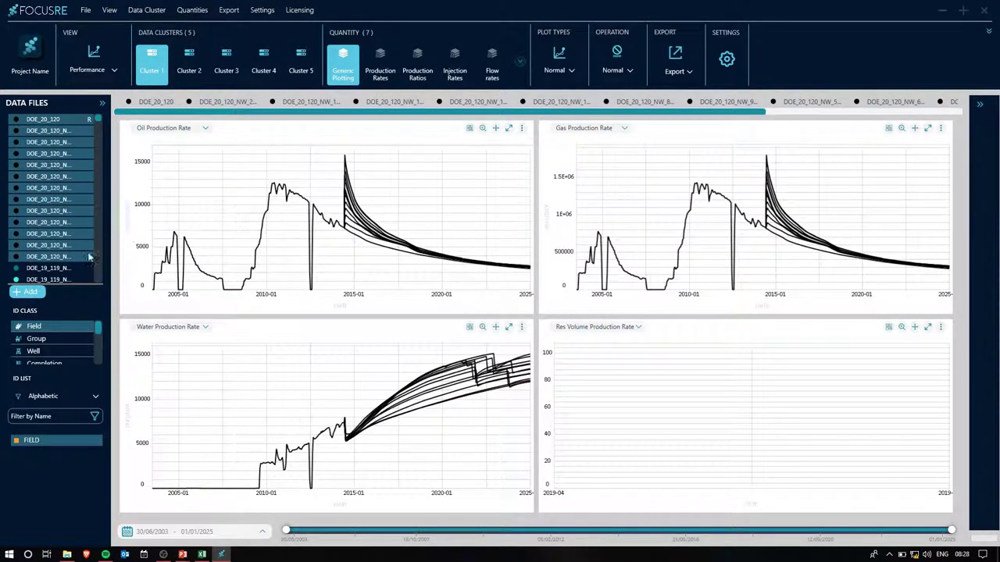
Colour the eight DOE_19_119 cases dark blue
click(45, 277)
scroll(59, 250, down, 5)
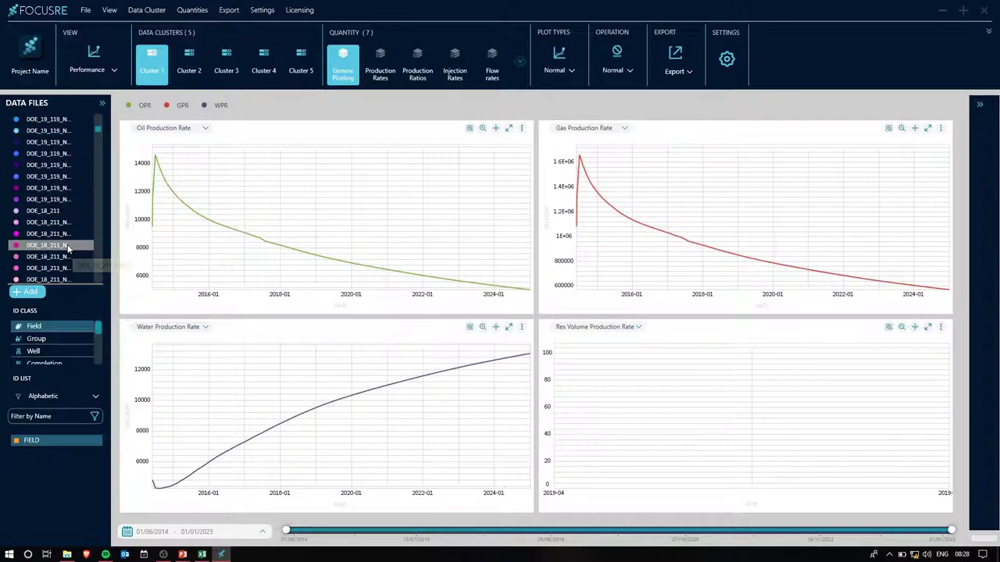
shift+click(57, 200)
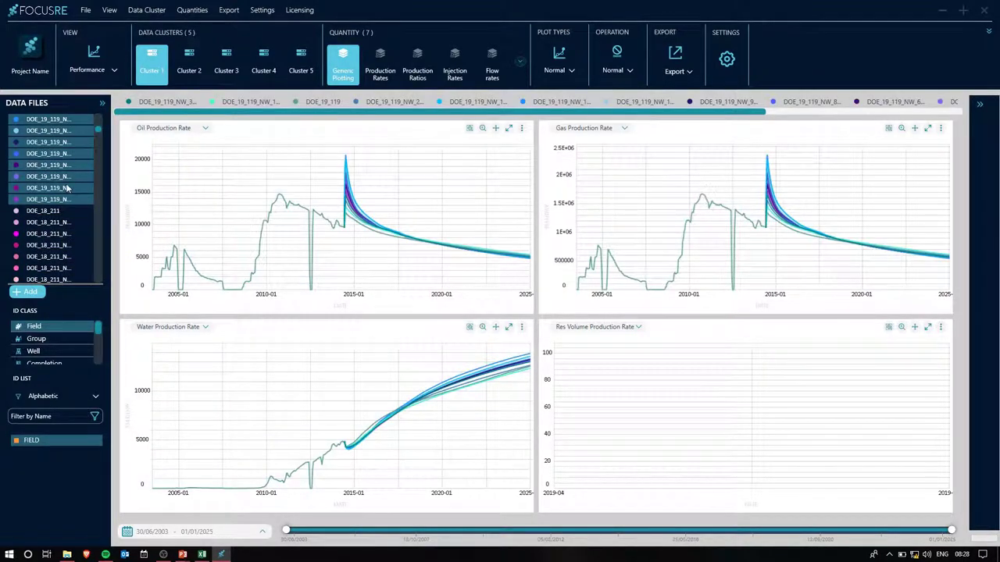
right_click(68, 188)
mouse_move(110, 253)
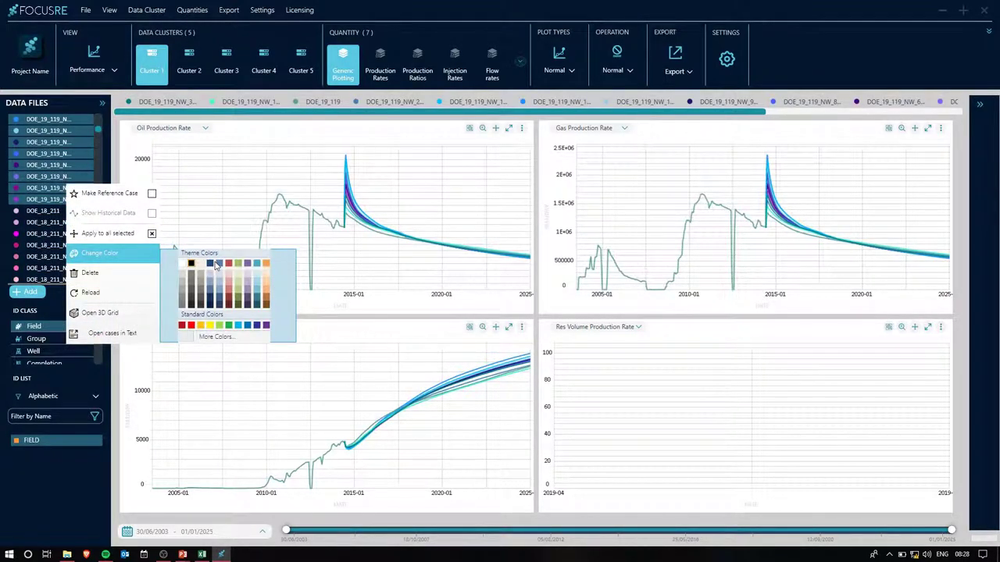
click(214, 266)
Colour the DOE_18_211 cases red
click(66, 223)
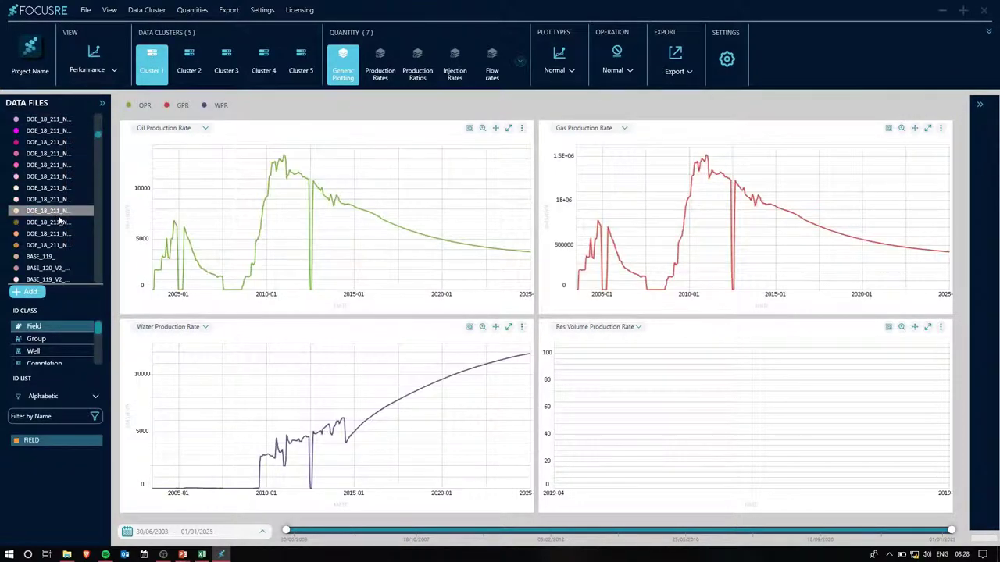
shift+click(58, 247)
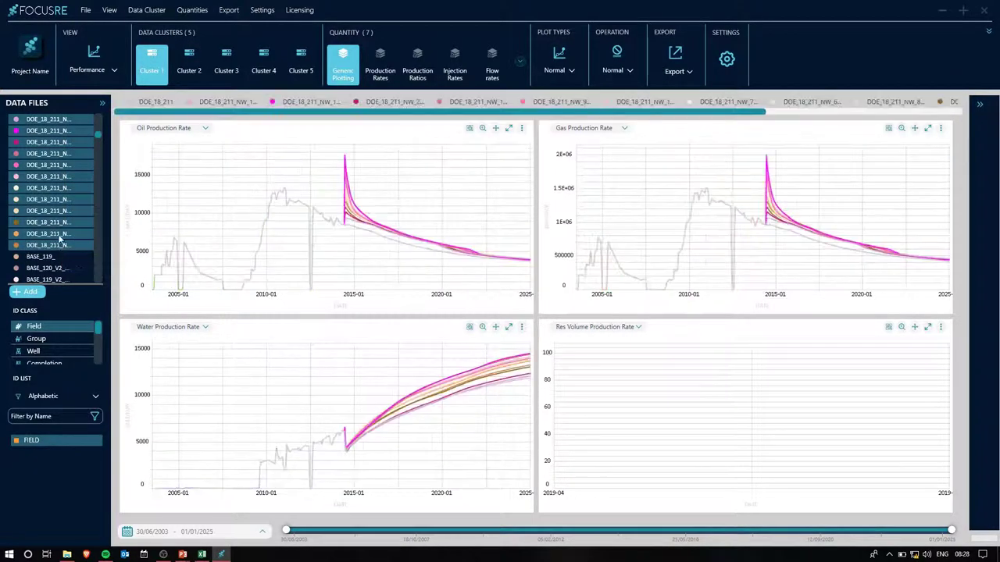
right_click(61, 236)
mouse_move(90, 268)
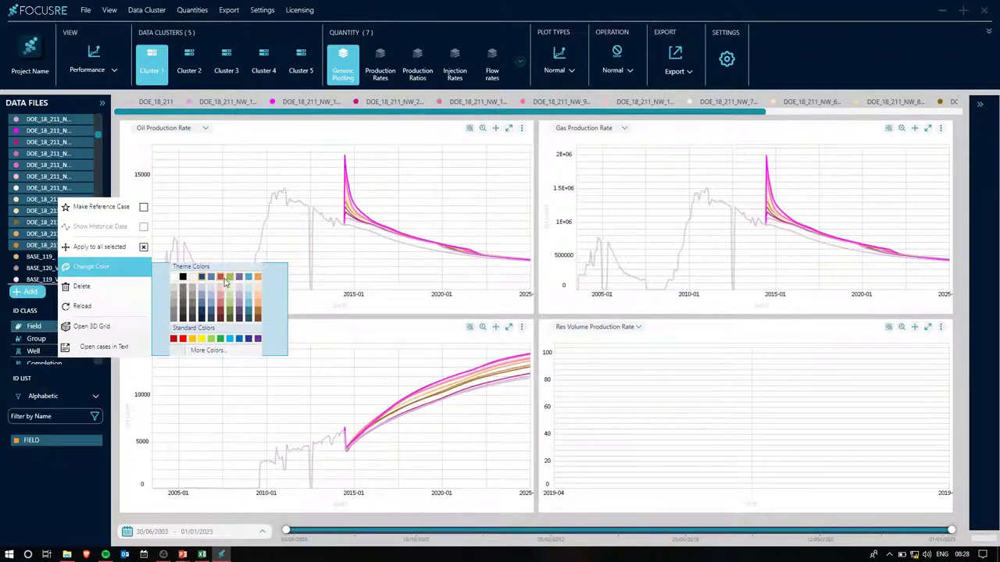
click(219, 283)
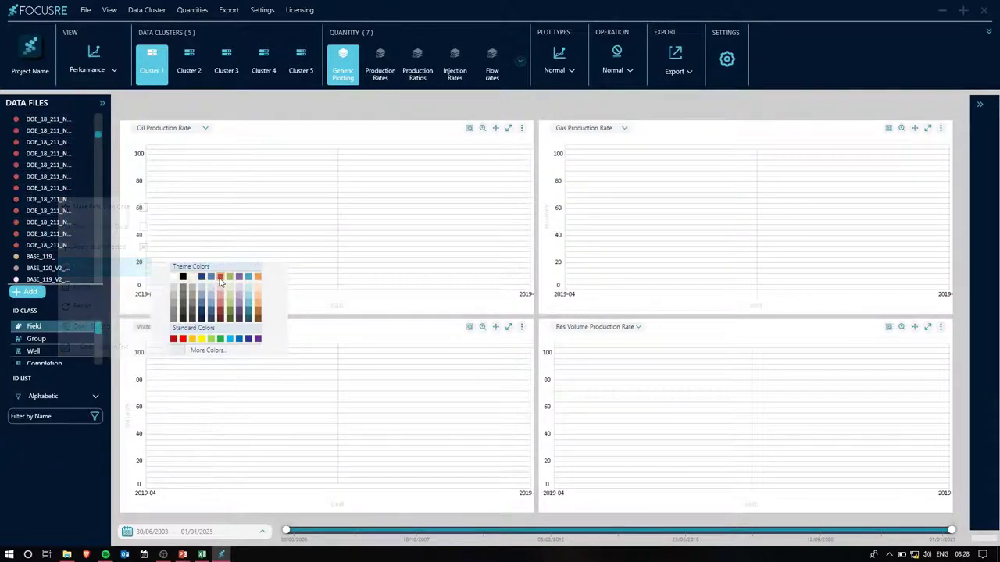
click(59, 247)
Plot every case in Cluster 1, rename it DOE 18-20 and lock its contents
shift+click(43, 119)
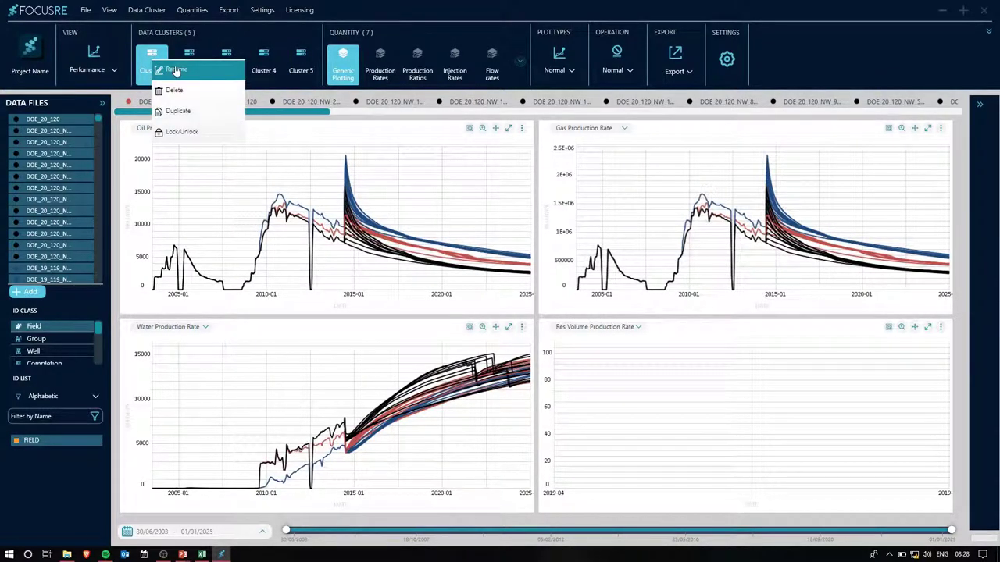
text(0)
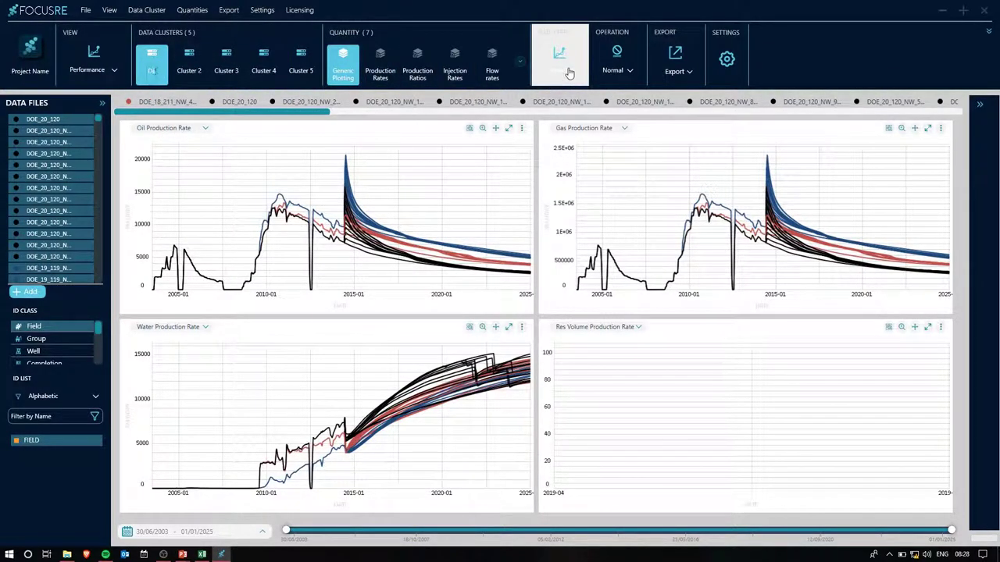
text(OE_ 18 -20)
right_click(154, 61)
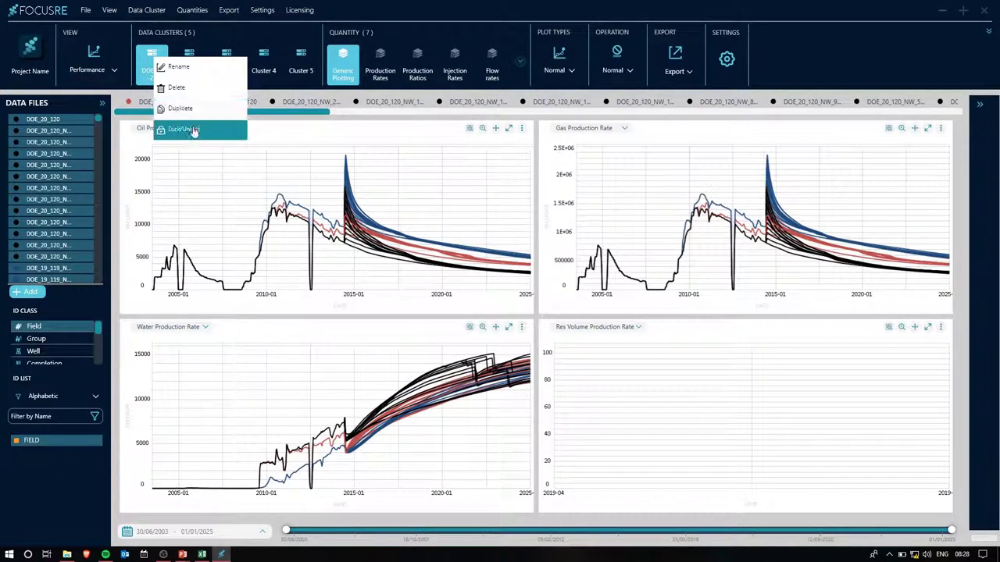
click(196, 127)
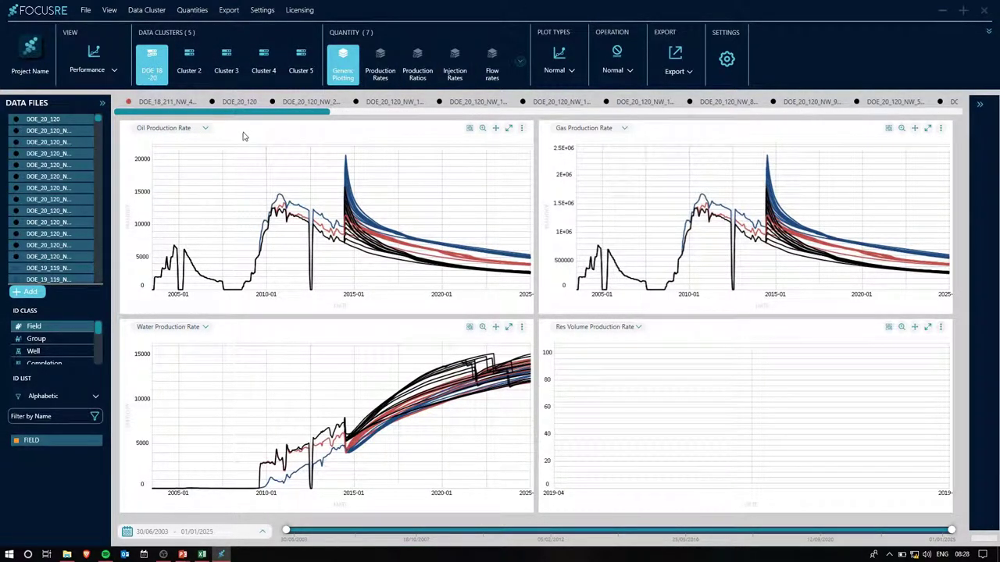
click(189, 61)
scroll(62, 234, down, 8)
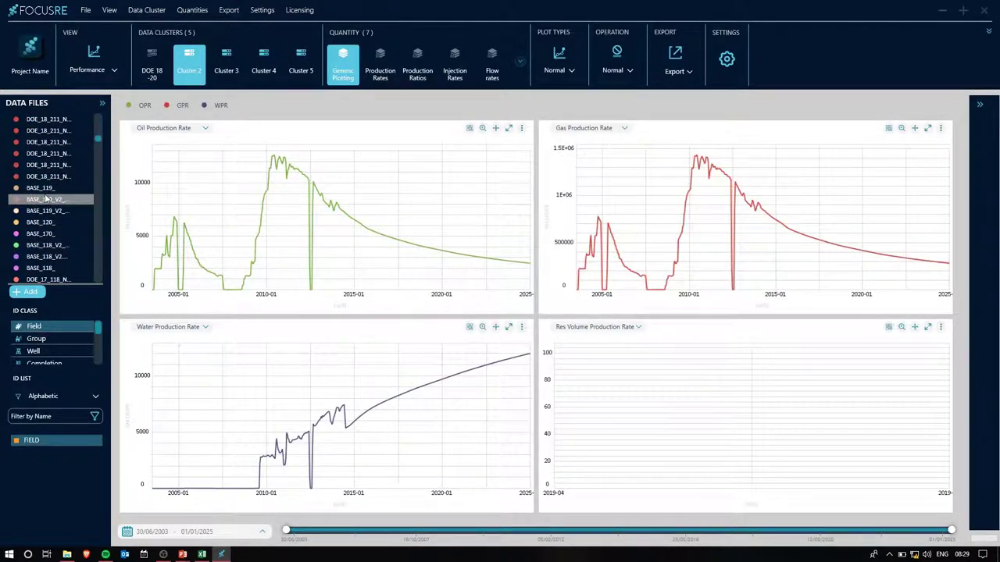
Plot every case file, including BASE_119, in Cluster 2
click(47, 188)
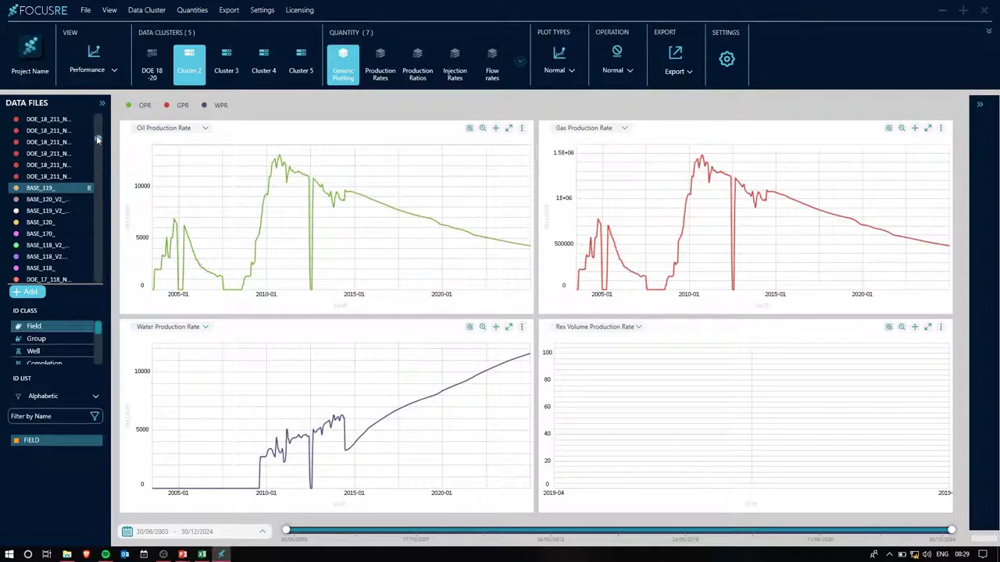
drag(98, 139, 83, 284)
shift+click(45, 267)
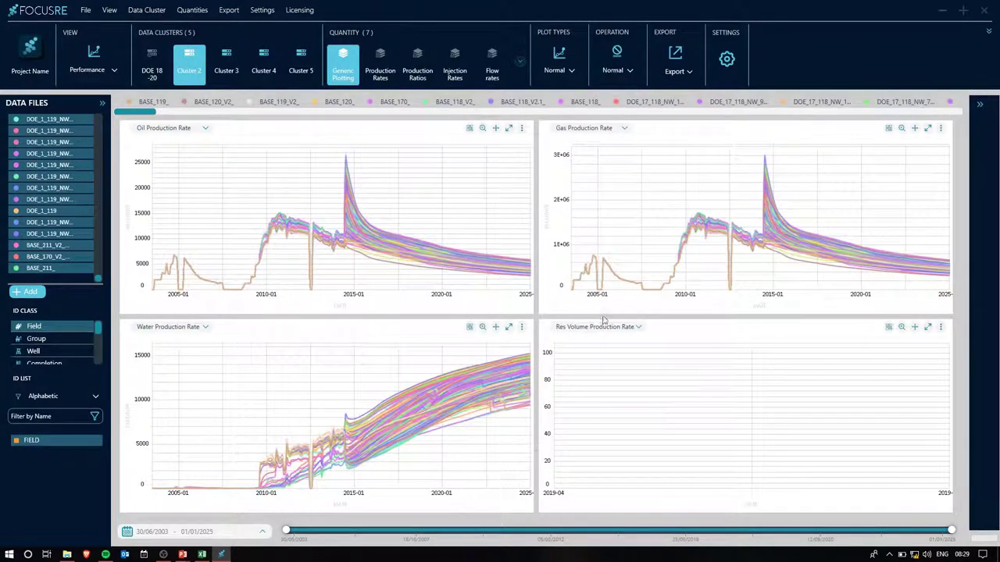
Replace the Res Volume Production Rate chart with [WCT] Water Cut
click(640, 331)
text(WC)
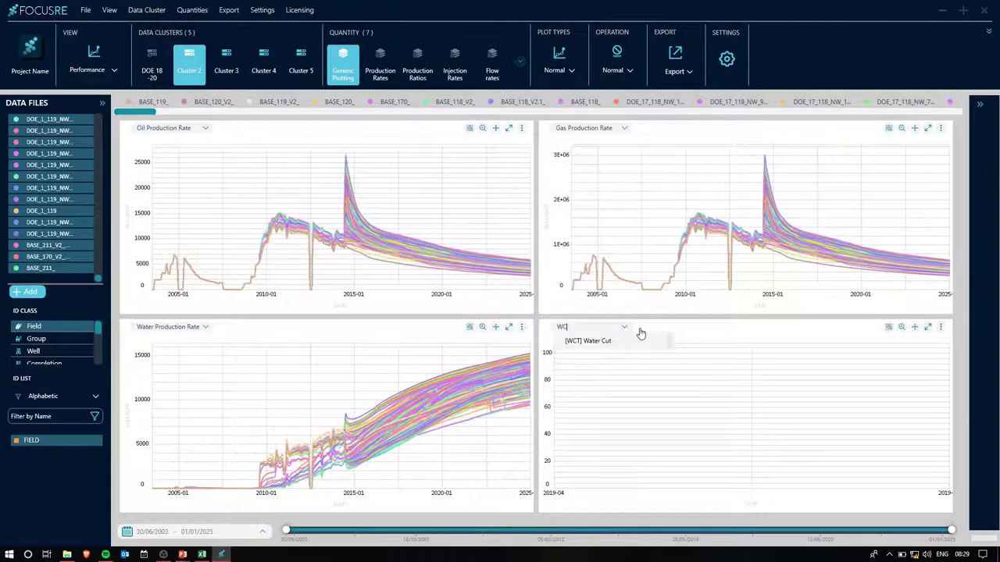
click(637, 340)
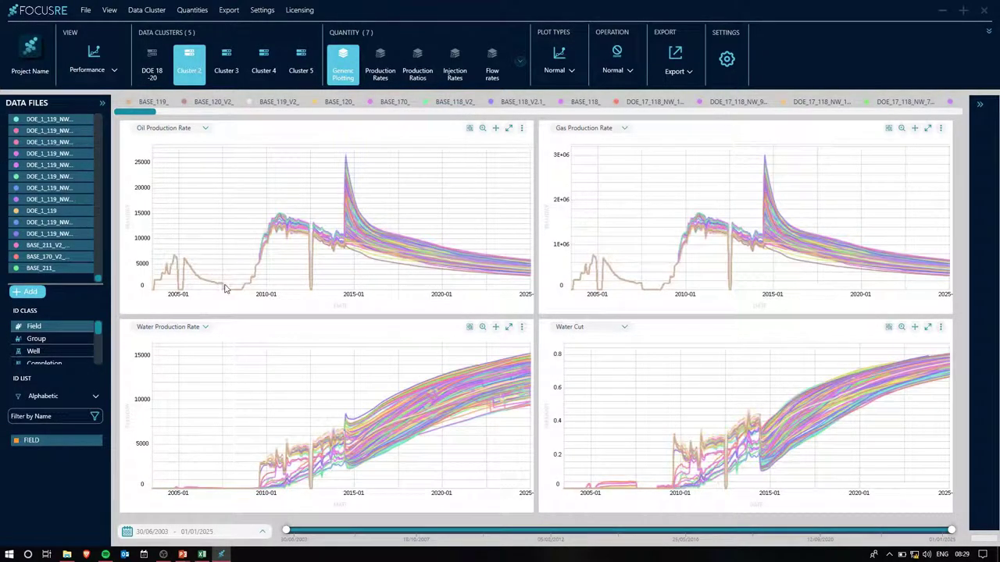
List the data by well and plot wells NA1A, NA2 and NA3D
click(34, 353)
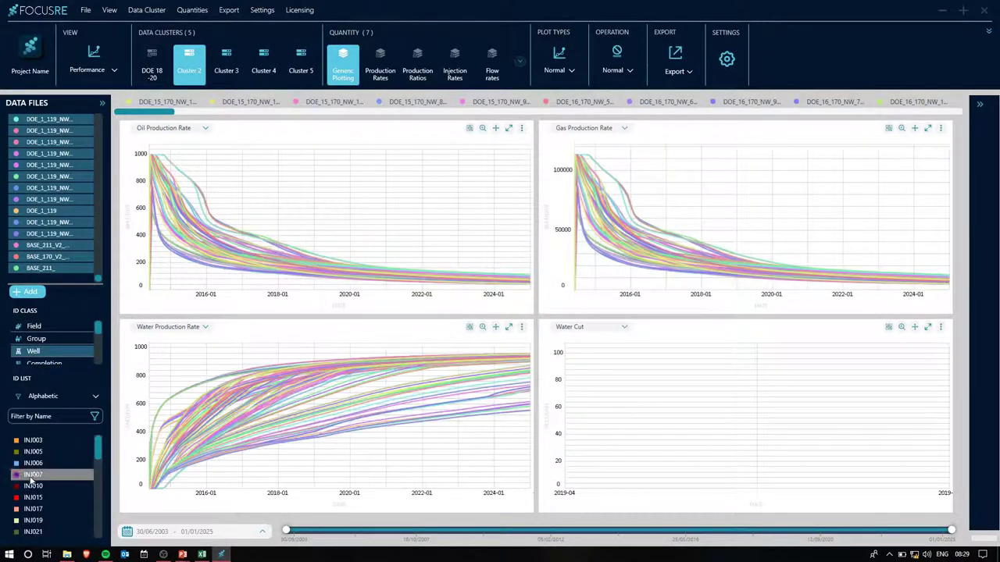
scroll(36, 463, up, 1)
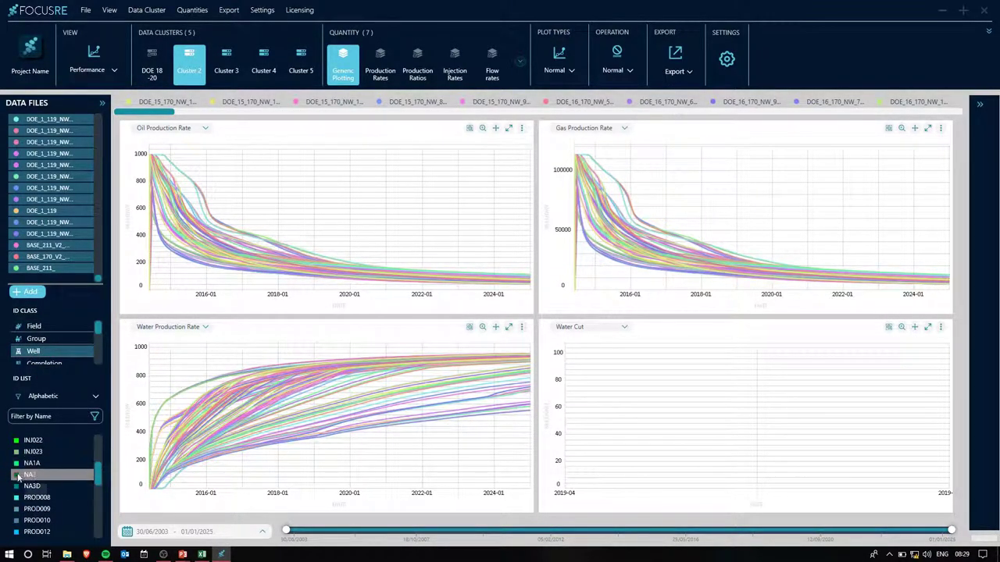
click(39, 464)
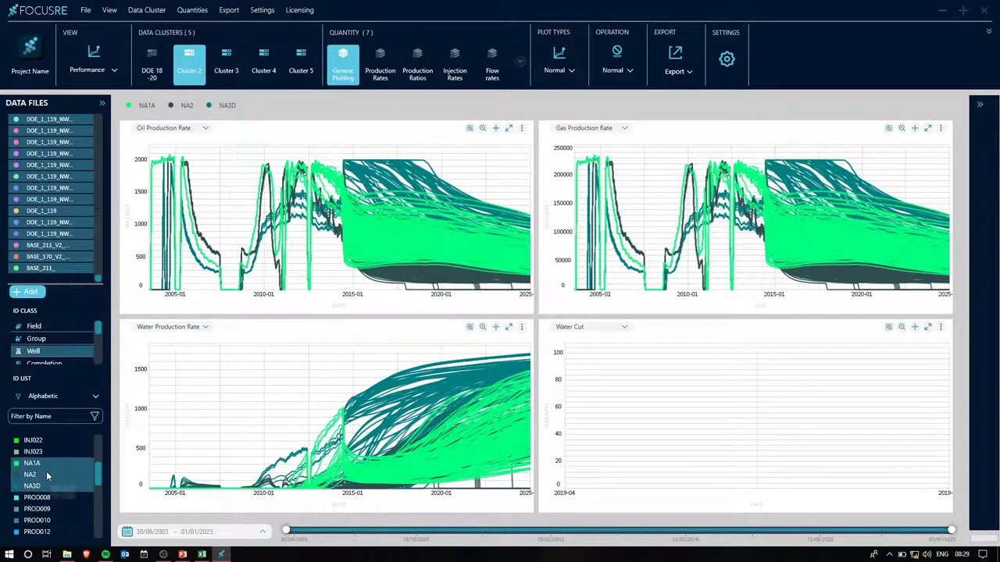
Recolour well NA1A's curves orange from its right-click options
right_click(33, 465)
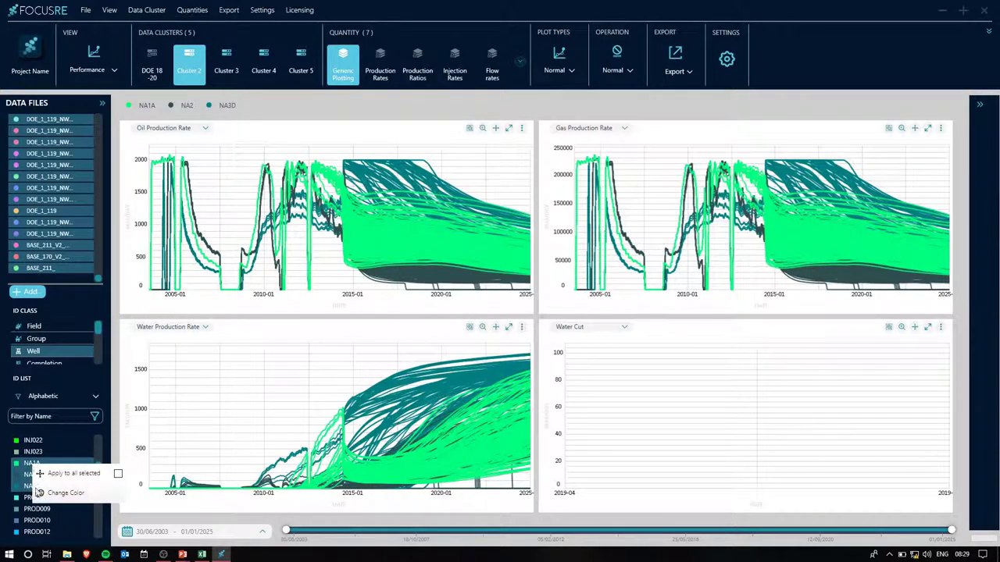
mouse_move(54, 493)
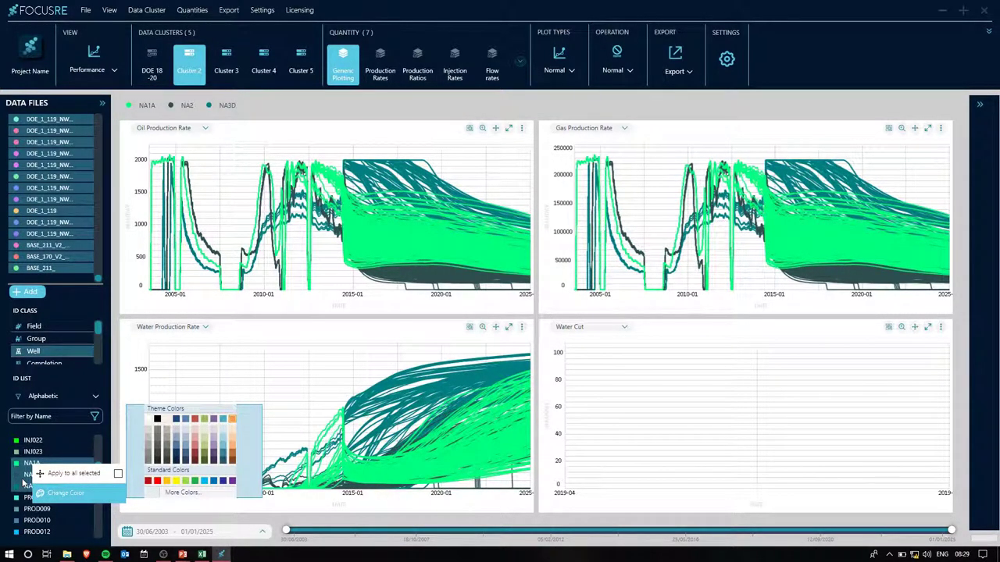
right_click(27, 483)
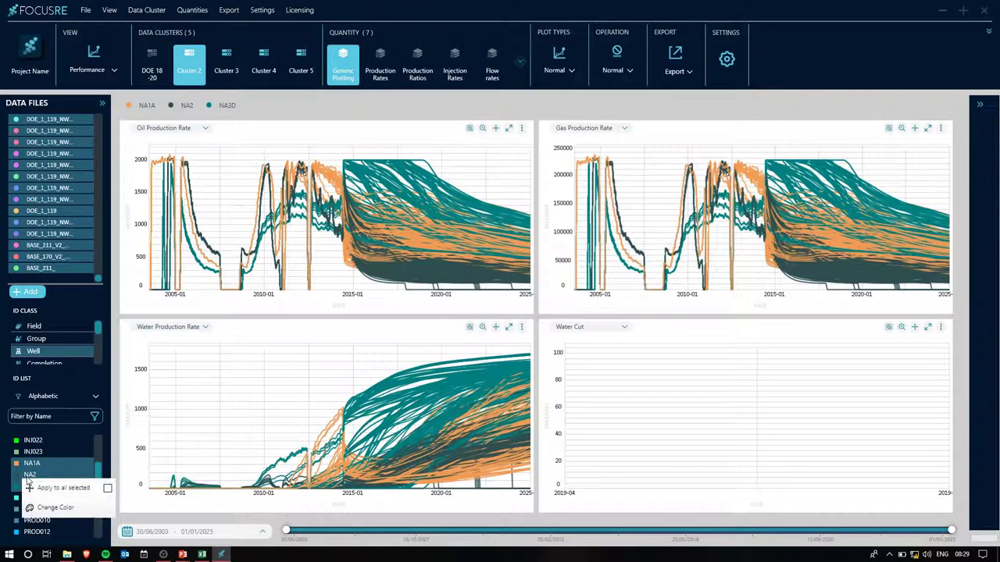
Switch on the colour-by-case Coloring preference in Graphics settings and save it
click(262, 12)
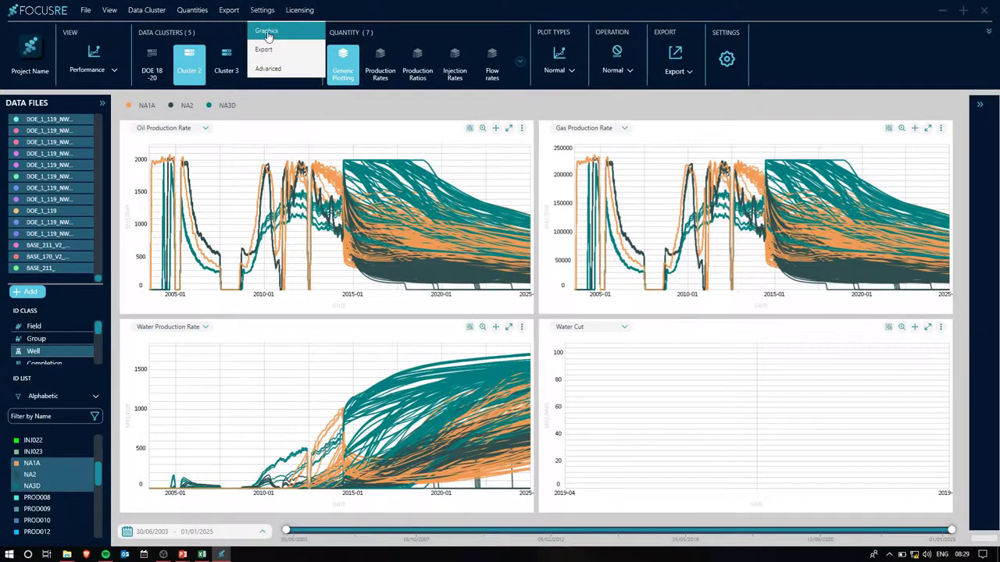
click(266, 31)
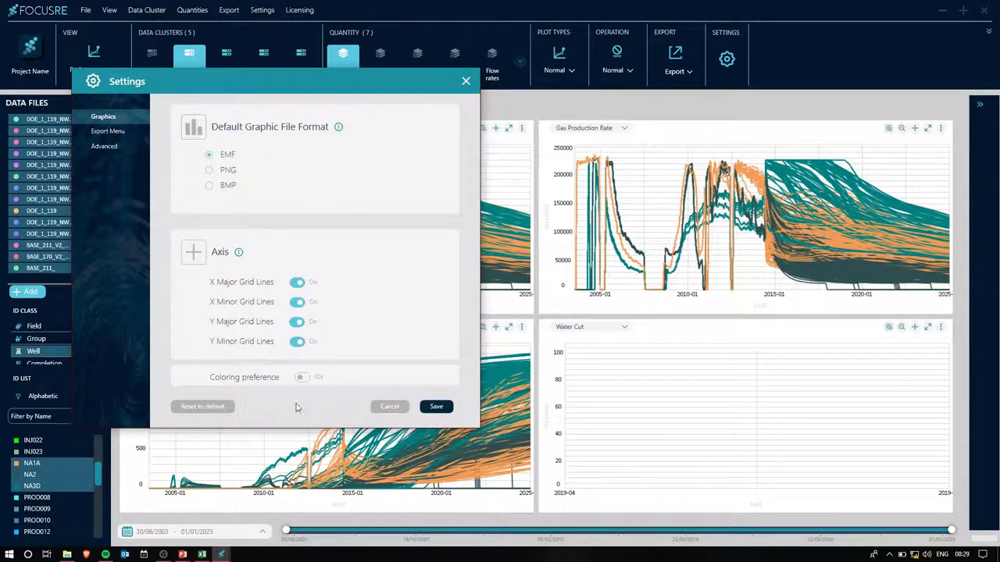
click(300, 378)
click(436, 406)
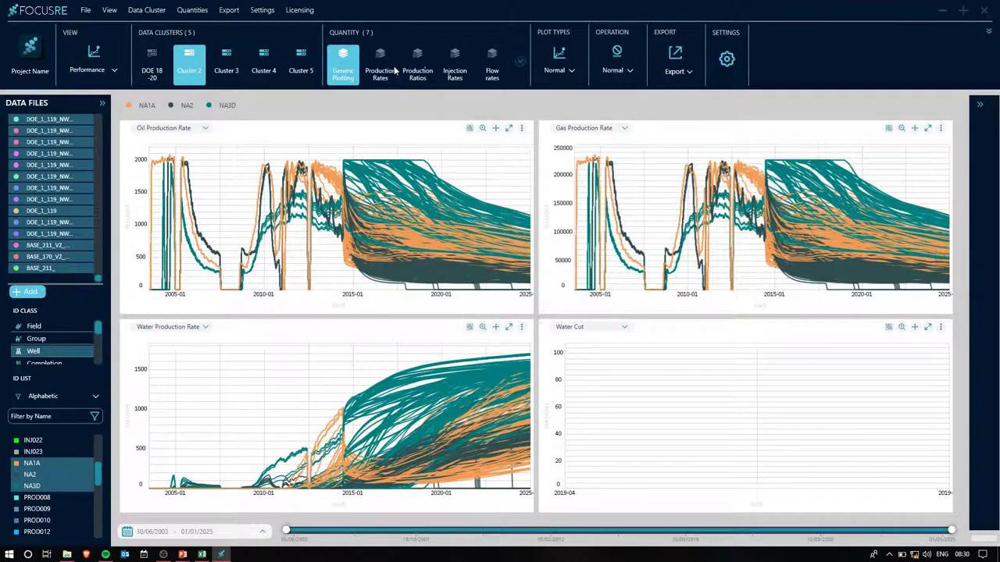
Refresh Generic Plotting so the production plots are coloured by case
click(352, 69)
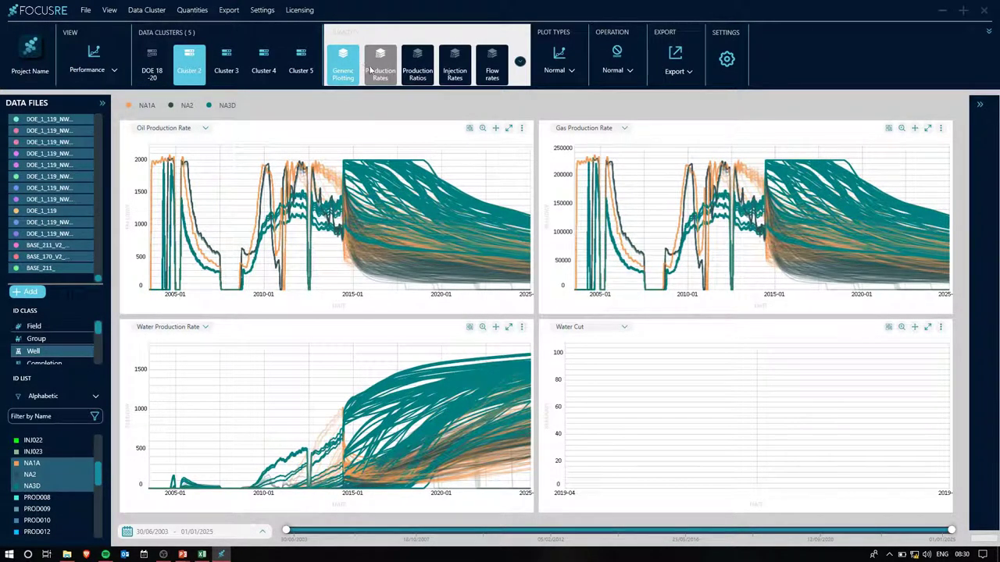
click(381, 78)
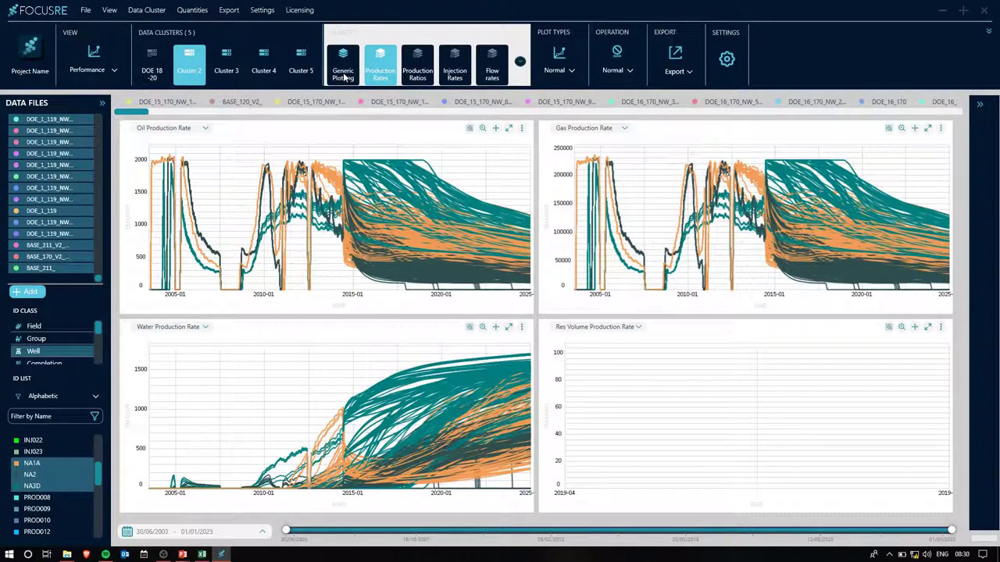
click(344, 76)
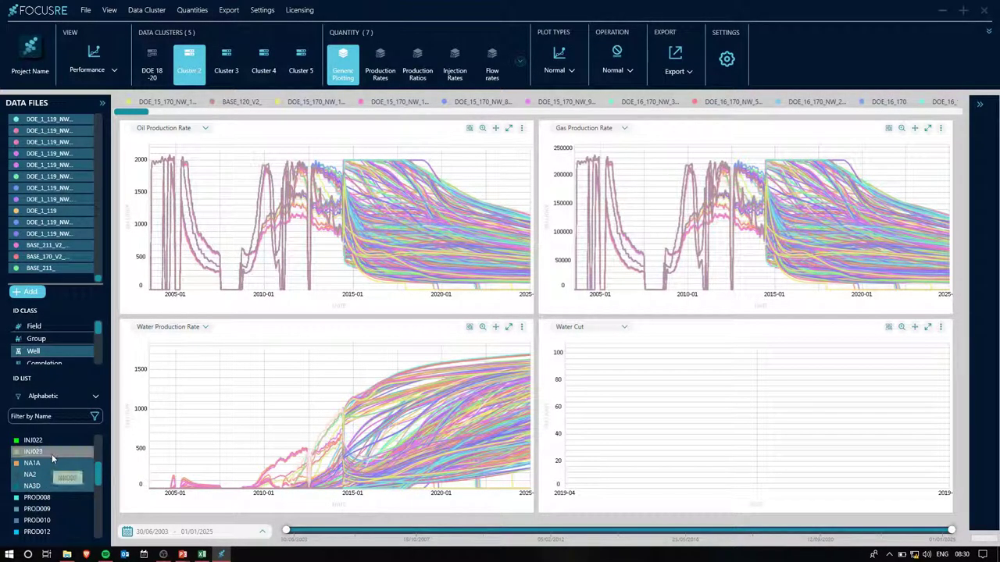
Turn the Graphics Coloring preference back off and save it
click(261, 10)
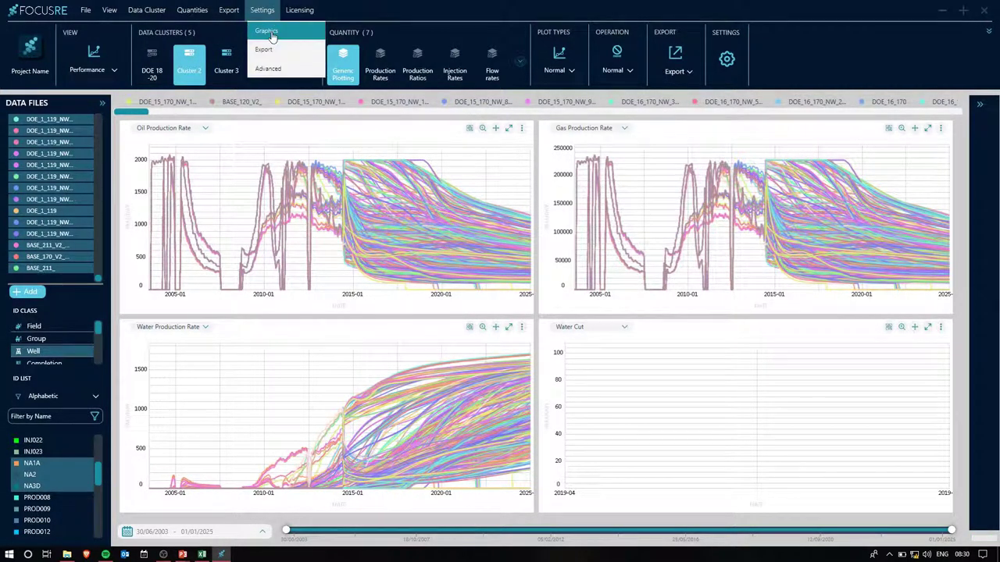
click(267, 30)
click(315, 387)
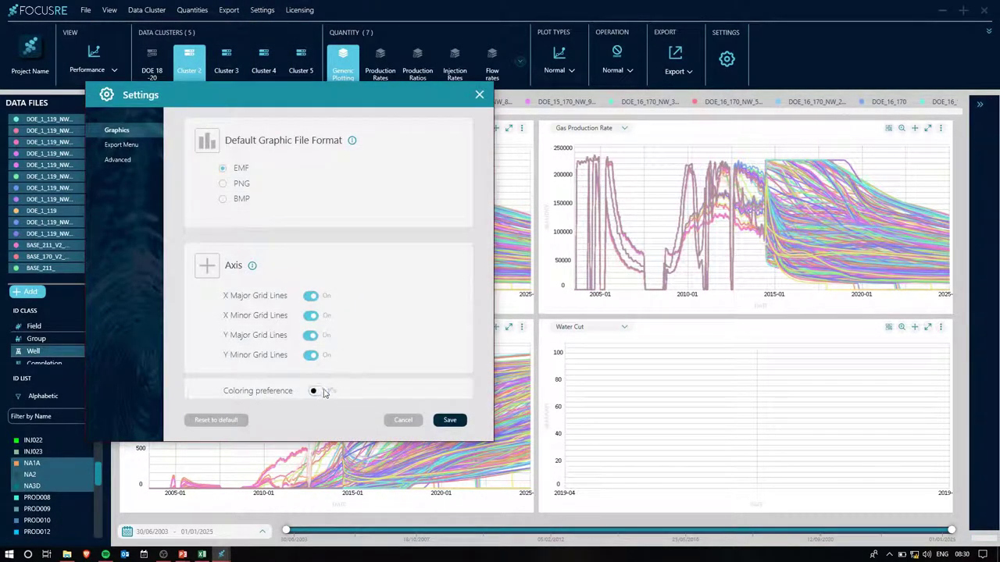
click(445, 417)
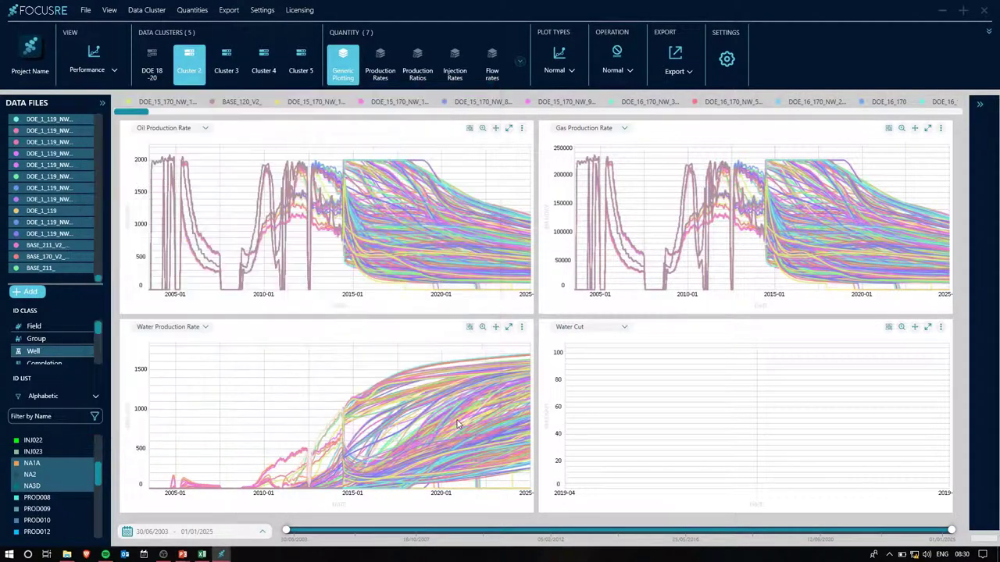
Refresh plots coloured by well and show Bottom Hole Pressure in the fourth plot
click(364, 75)
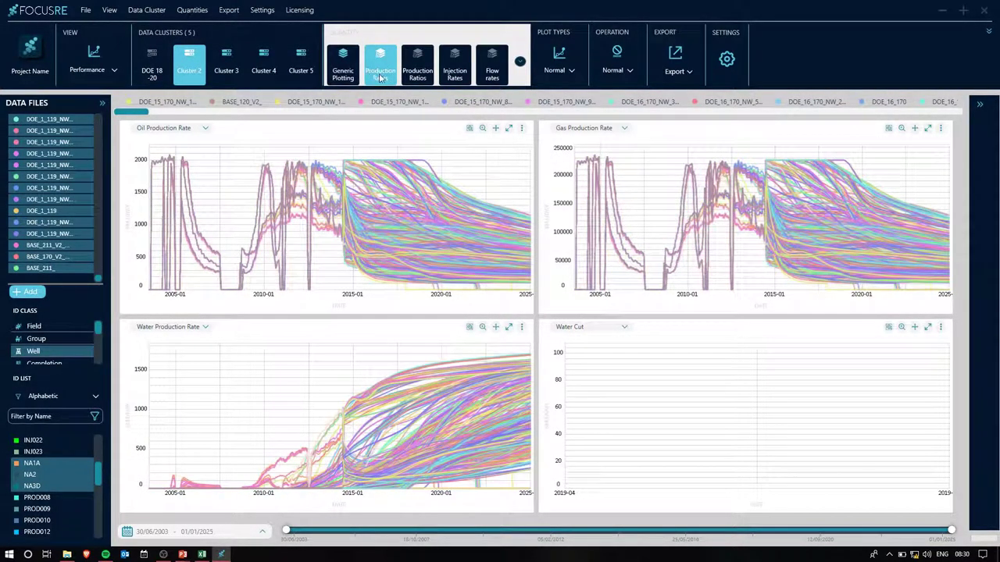
click(339, 66)
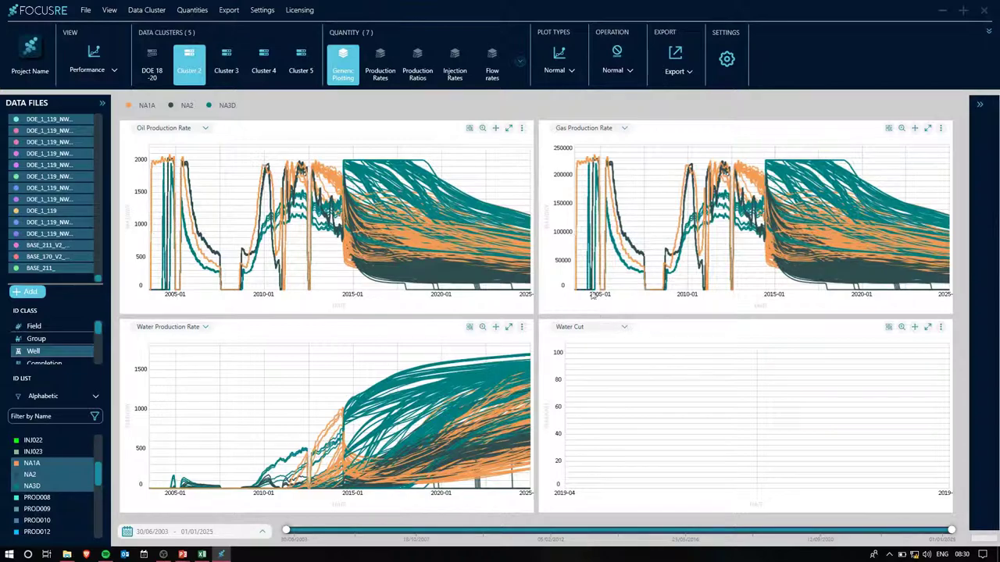
click(621, 328)
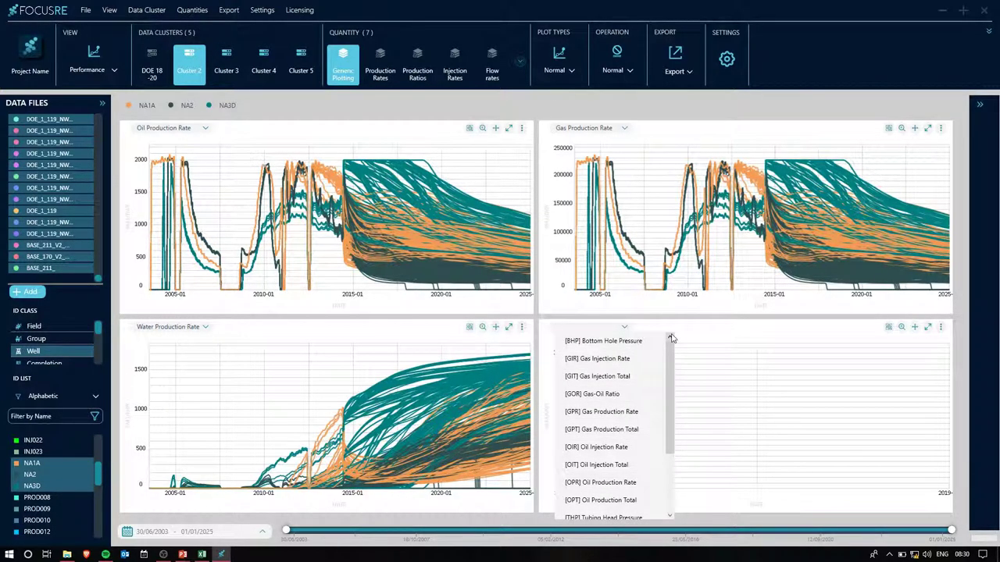
click(632, 341)
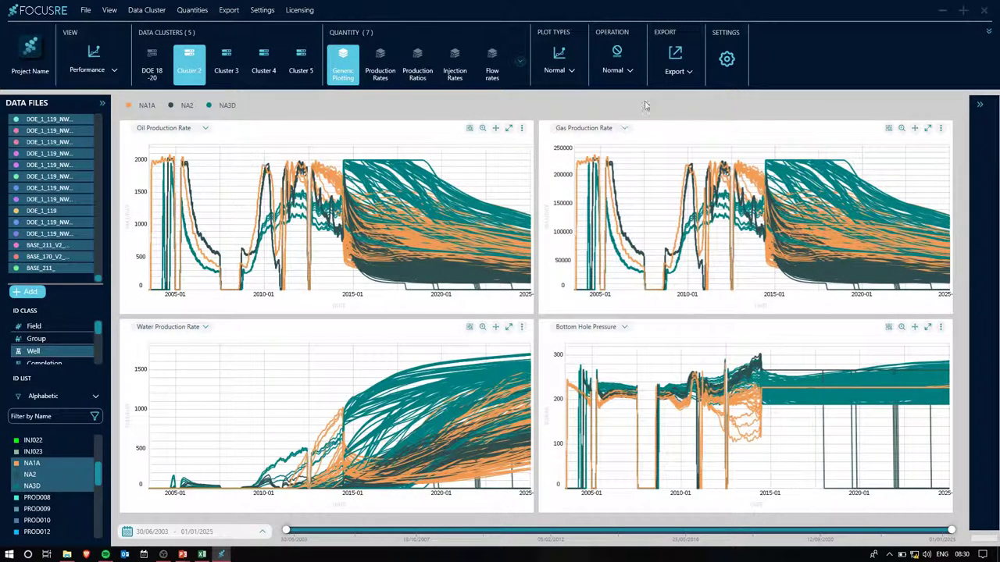
Export the Cluster 2 plots to Excel
click(676, 69)
mouse_move(673, 157)
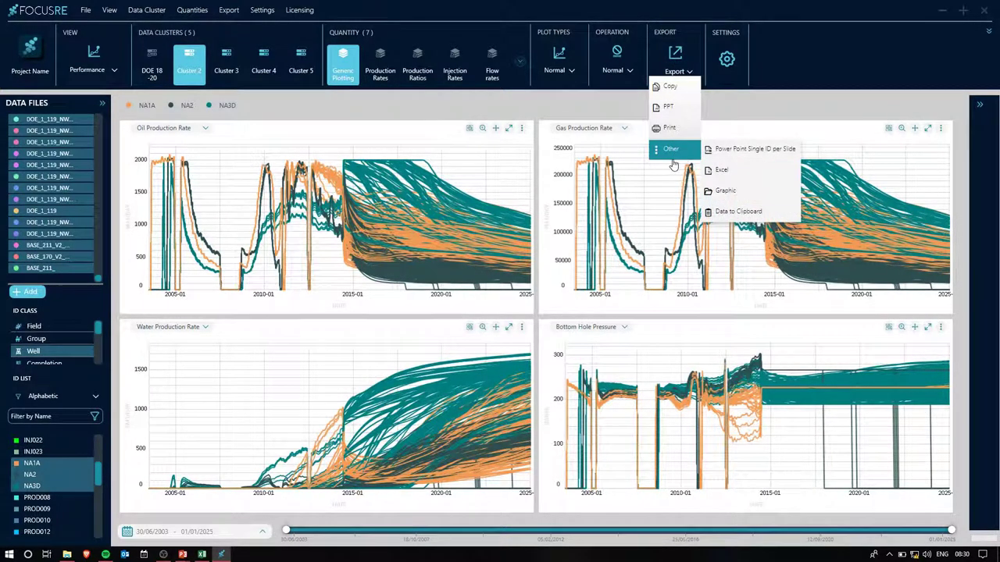
click(729, 176)
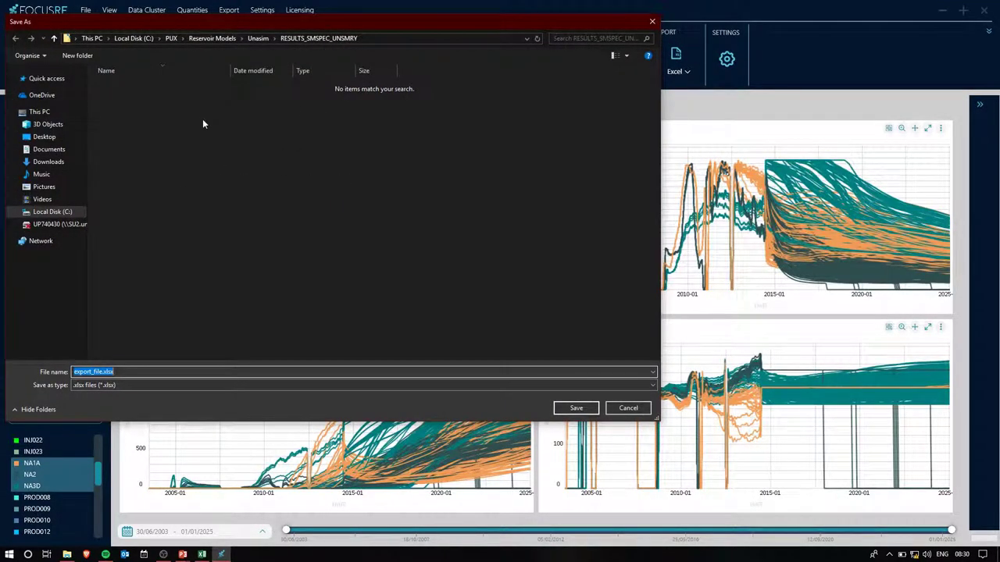
Save the export on the Desktop as Unisim_Cases and accept the 255-vector warning
drag(212, 23, 396, 26)
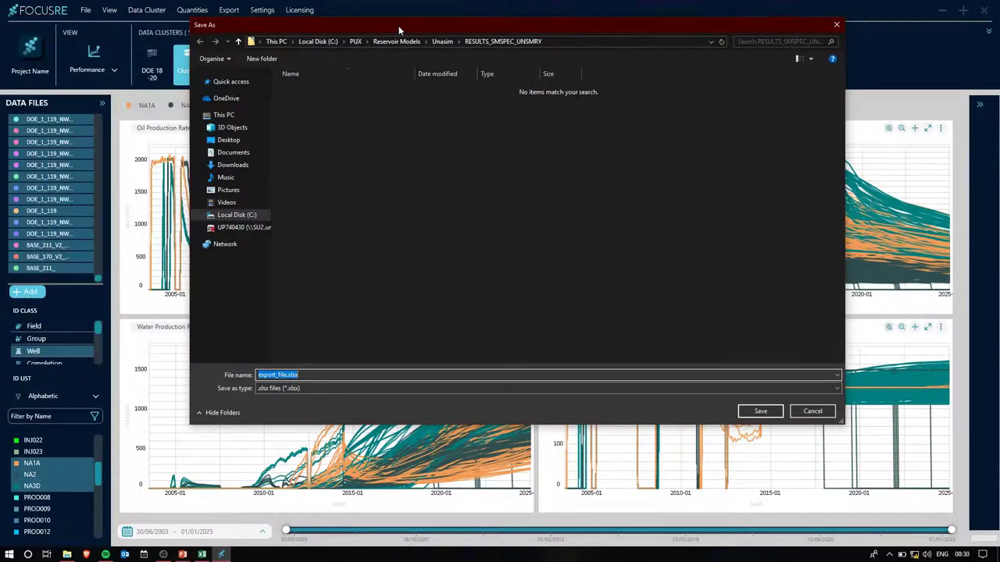
click(228, 139)
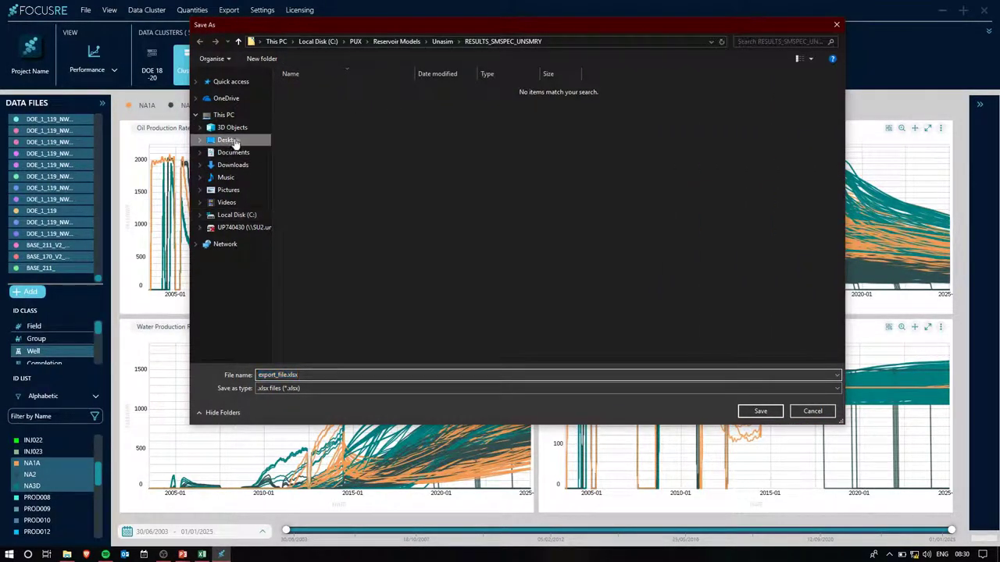
click(299, 376)
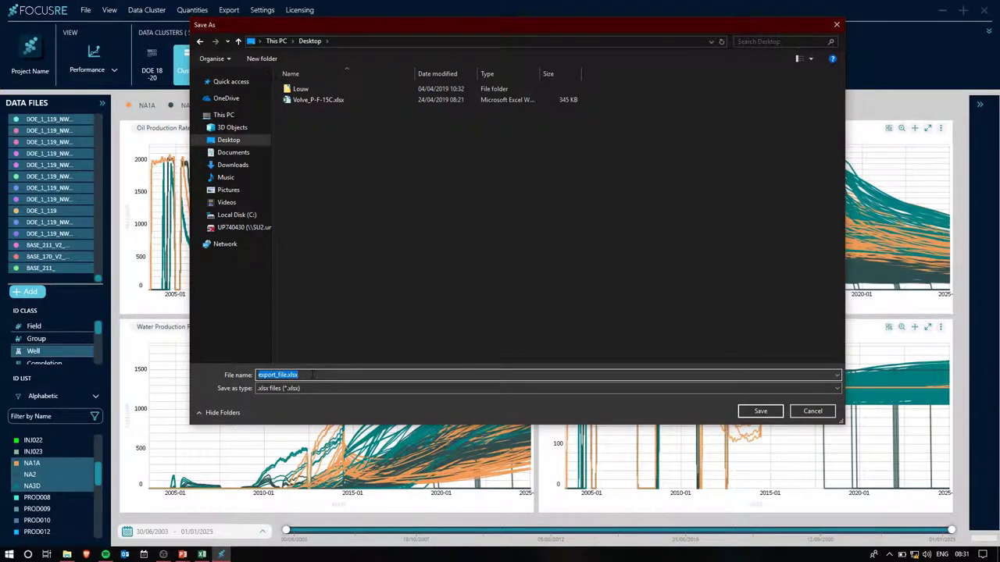
text(Unisim_Cases)
click(760, 410)
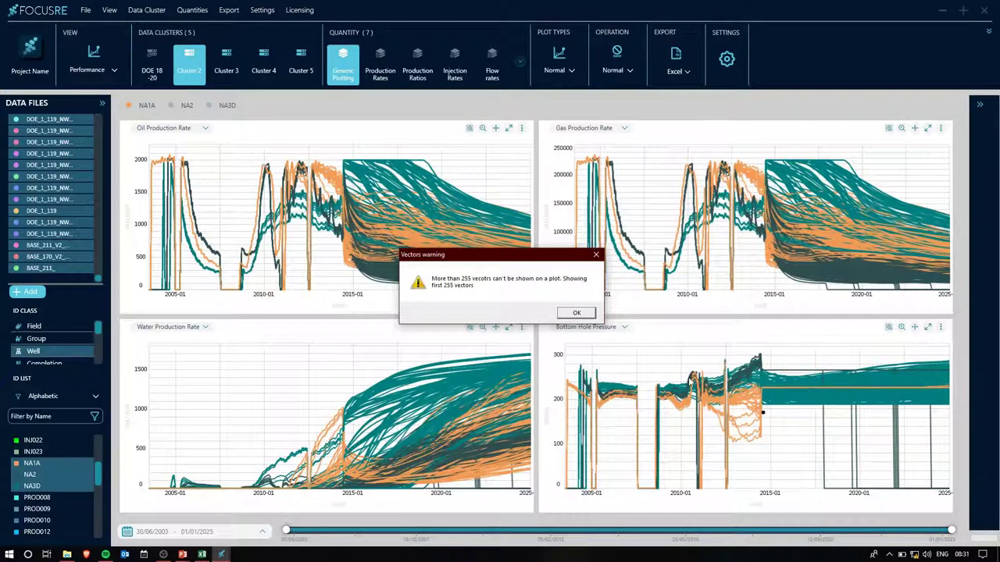
drag(489, 258, 223, 156)
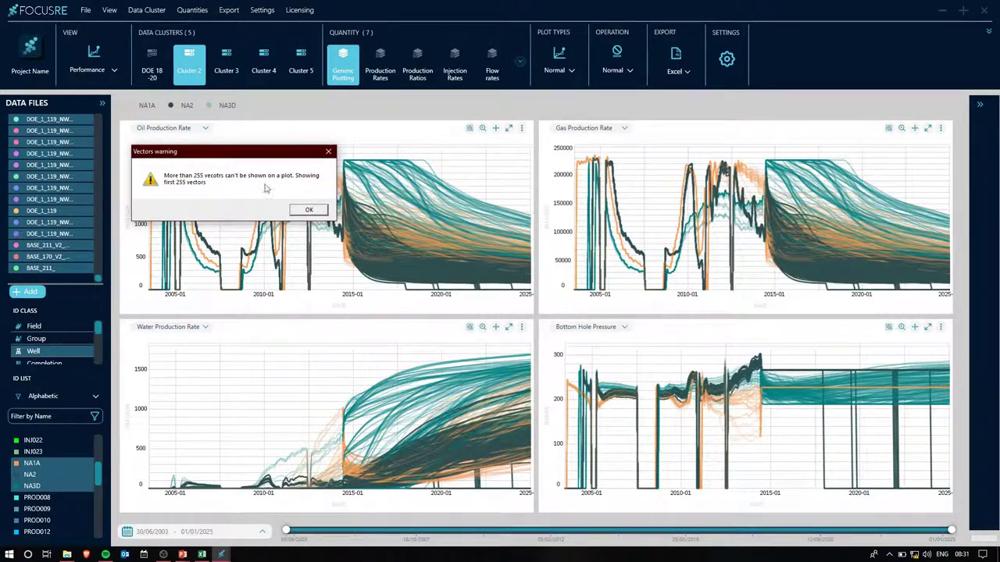
click(319, 213)
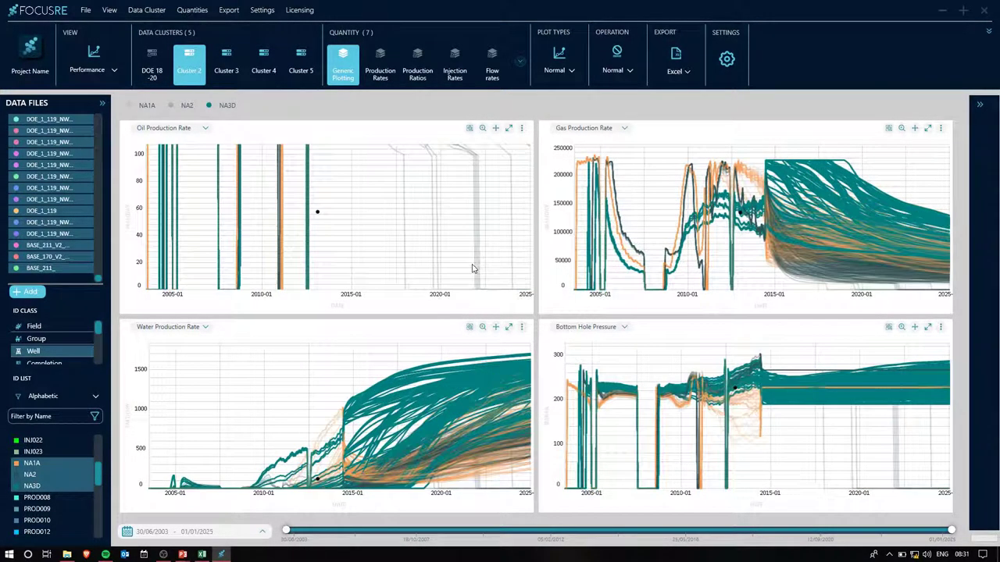
click(201, 555)
click(201, 555)
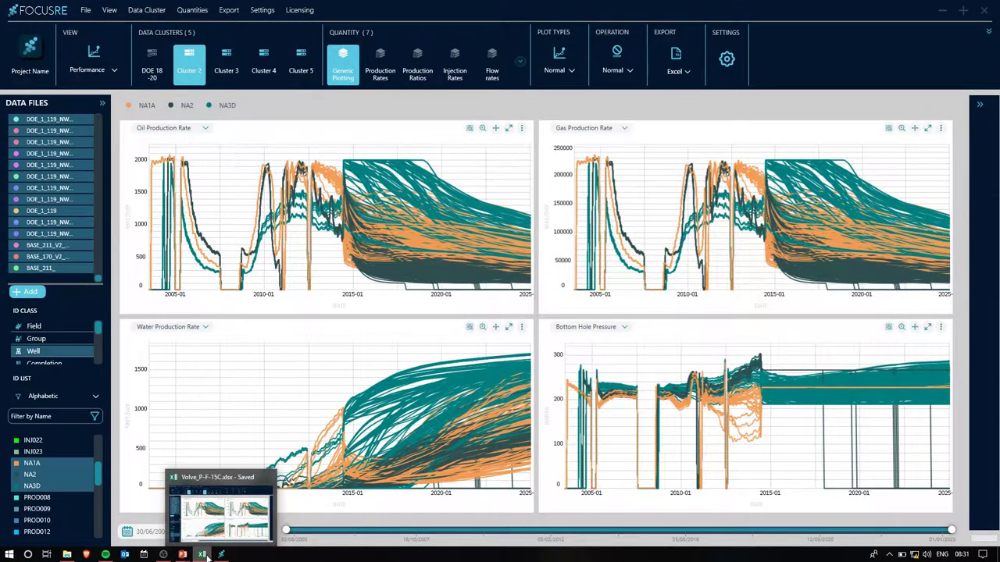
Inspect several case curves in Unisim_Cases.xlsx's Oil Production Rate chart, then minimise Excel
click(204, 555)
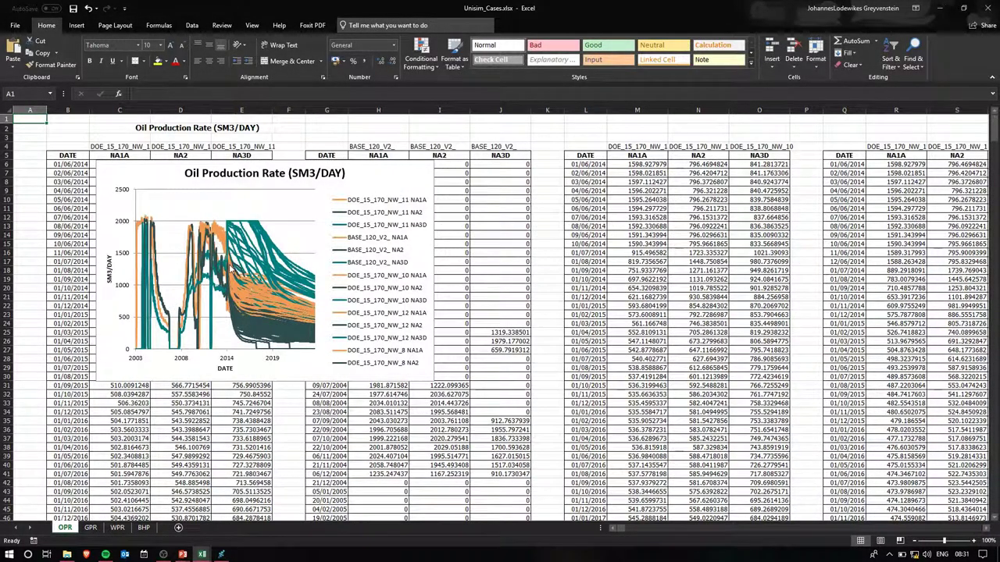
click(270, 303)
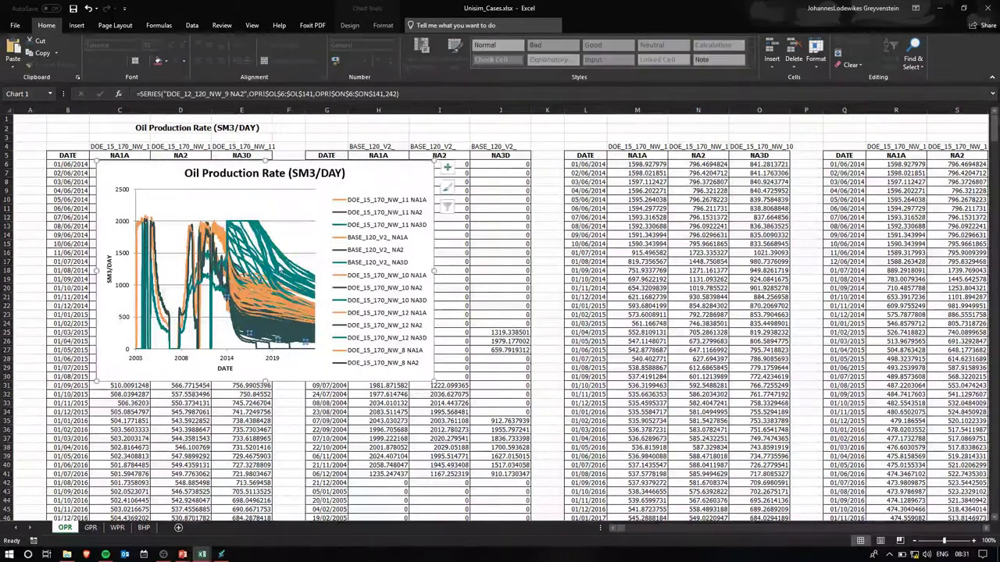
click(278, 256)
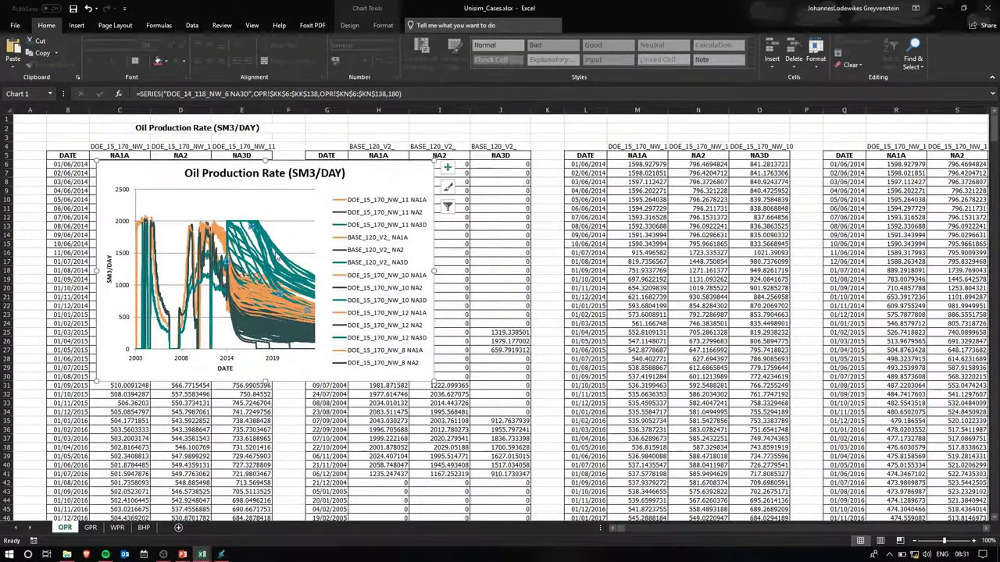
click(312, 336)
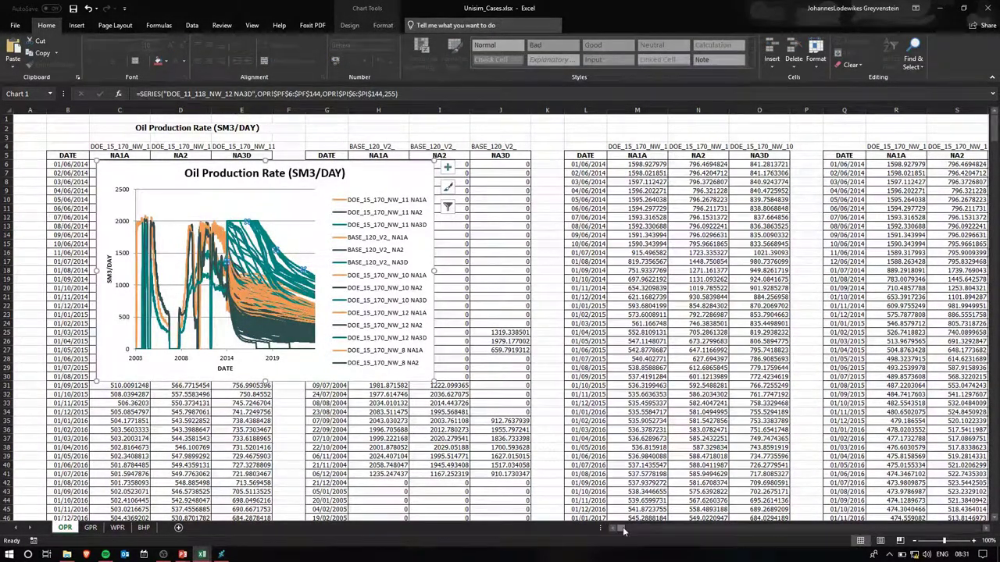
drag(623, 531, 926, 7)
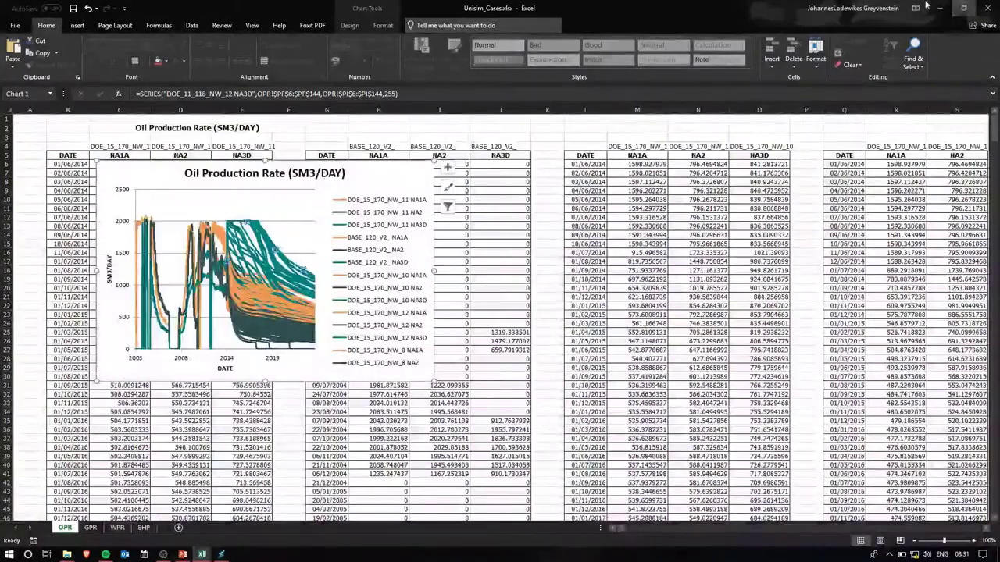
click(939, 8)
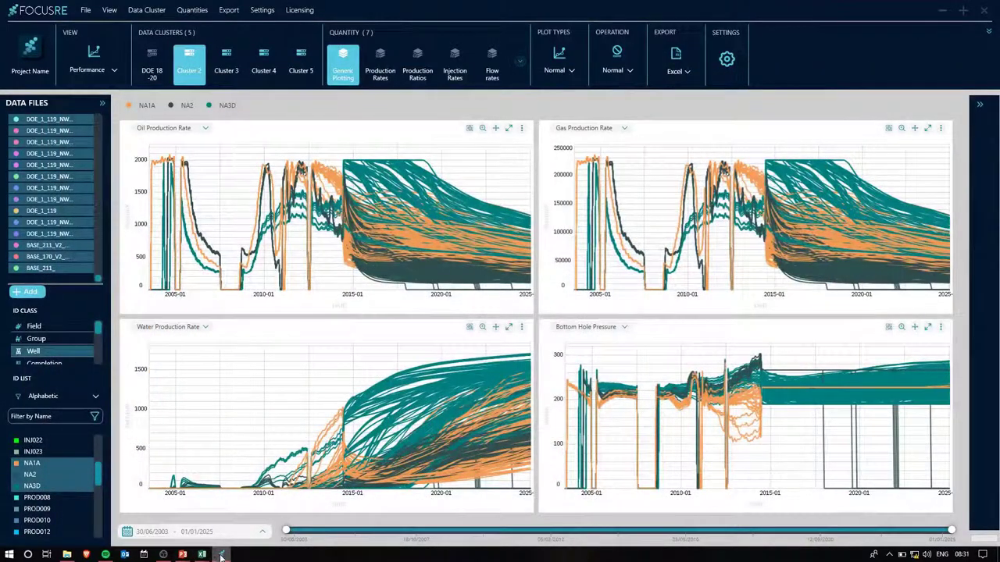
Bring the Pres.pptx summary presentation to the front
mouse_move(182, 555)
click(160, 524)
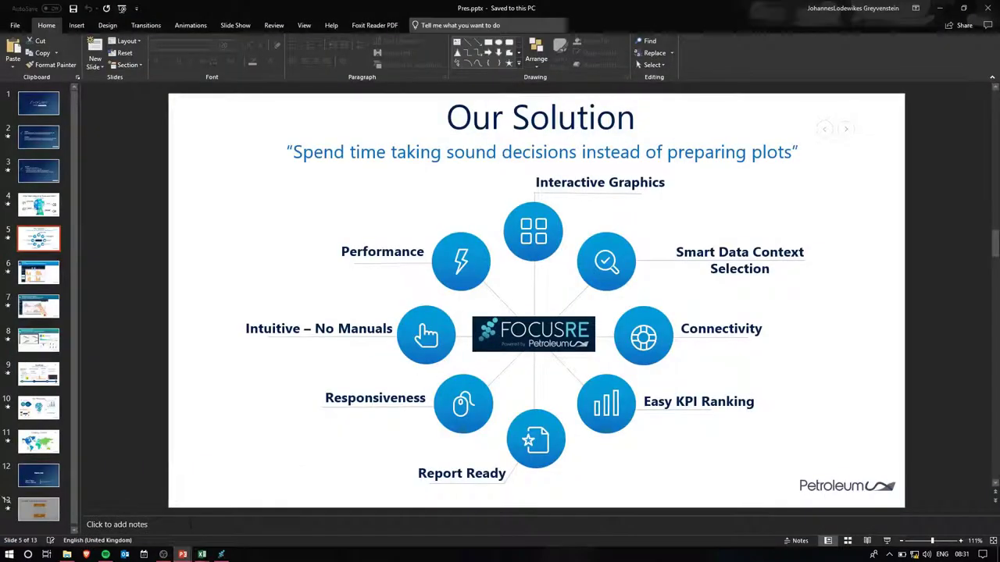